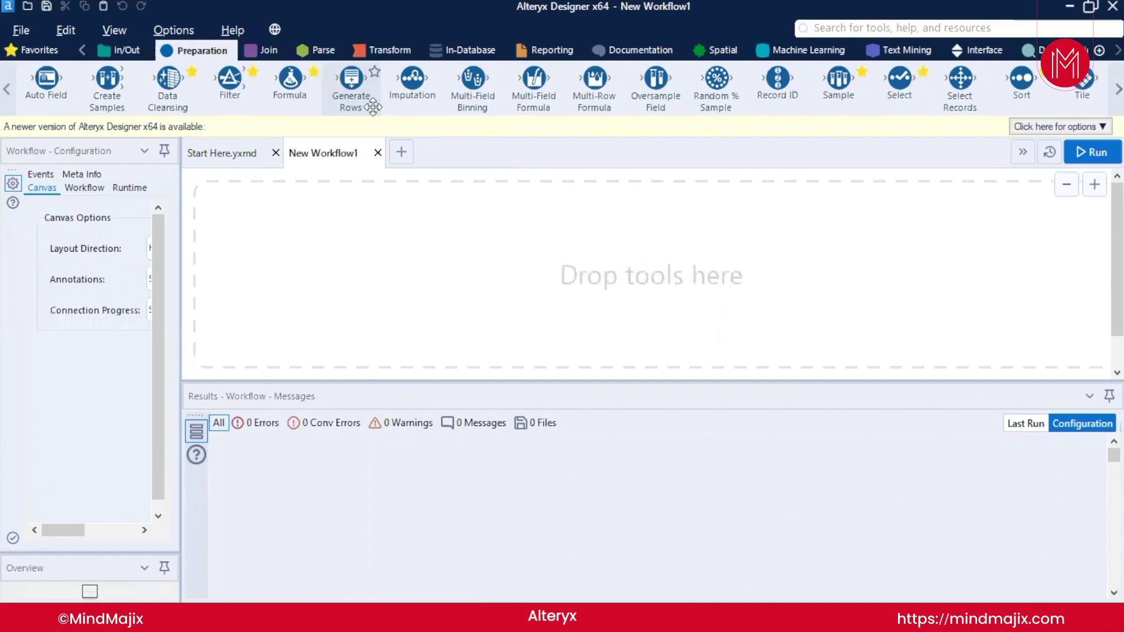
# Step: Widen the configuration pane and place an Input Data tool on the canvas of New Workflow1
pyautogui.moveTo(373, 107); pyautogui.dragTo(226, 169)
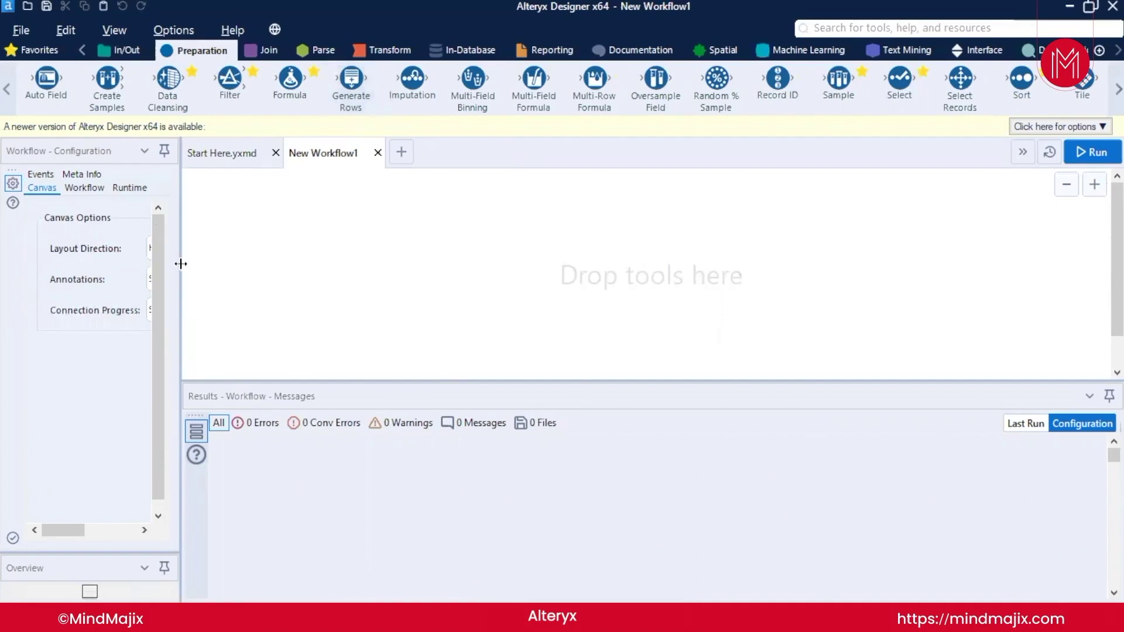
pyautogui.moveTo(183, 267); pyautogui.dragTo(281, 286)
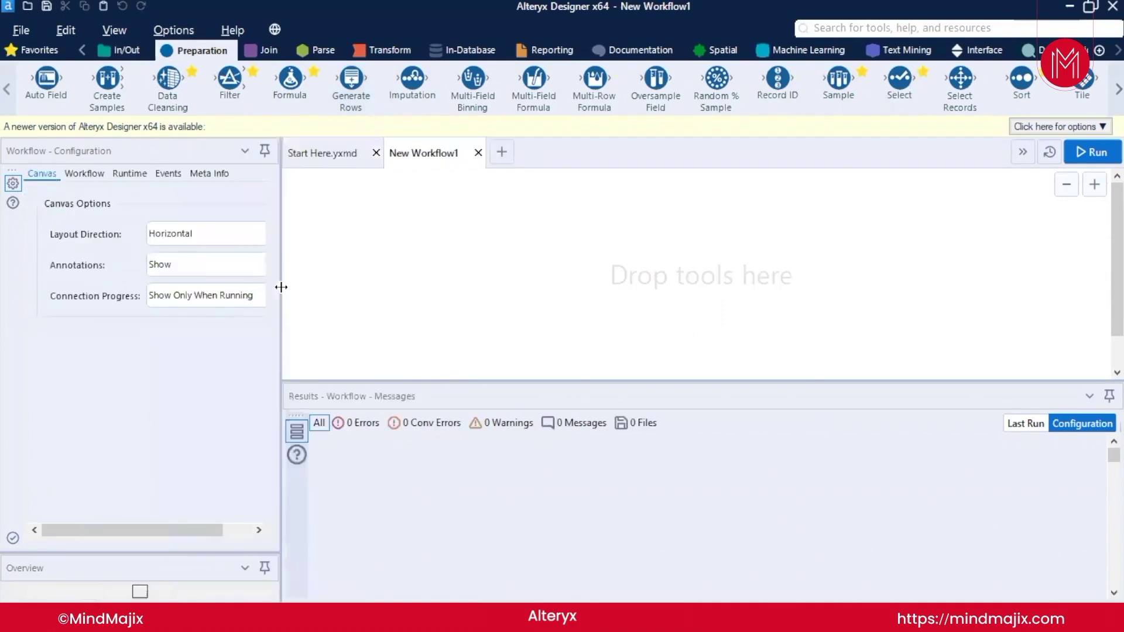
pyautogui.click(119, 55)
pyautogui.moveTo(30, 79); pyautogui.dragTo(24, 137)
pyautogui.moveTo(212, 79); pyautogui.dragTo(400, 258)
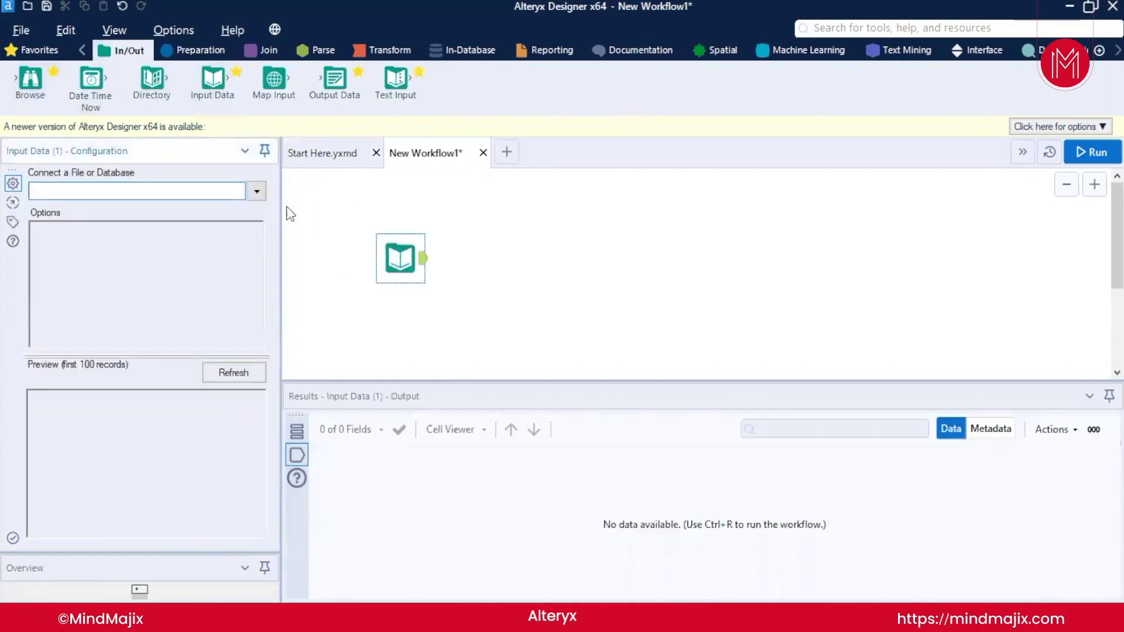
# Step: Start a file connection for the Input Data tool and browse to the SampleData folder inside the data folder
pyautogui.click(255, 191)
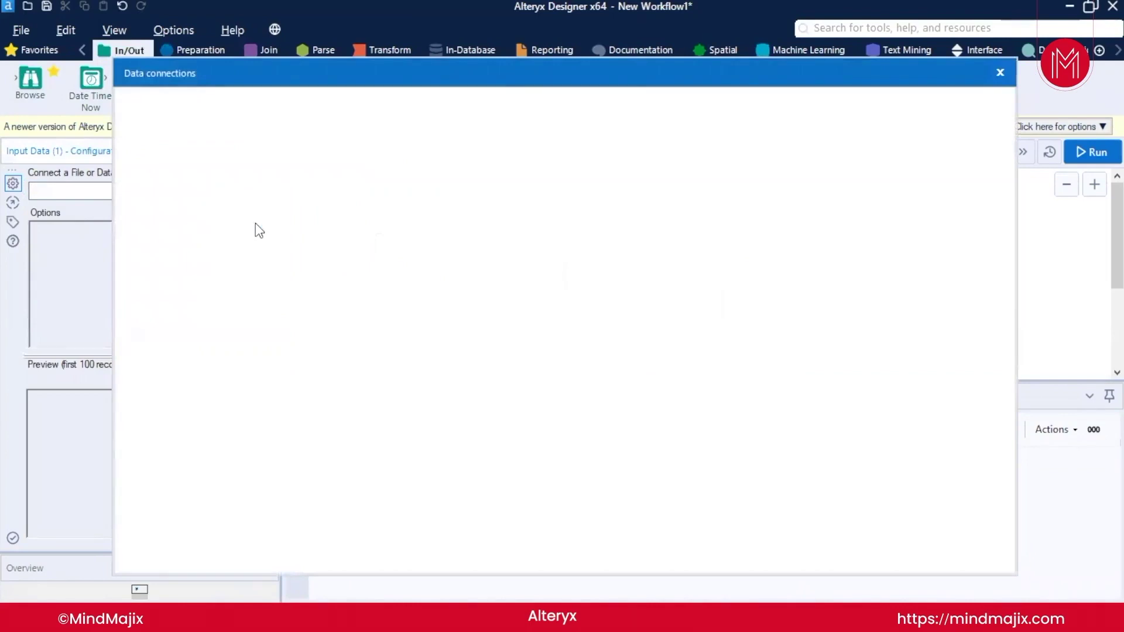
pyautogui.click(179, 181)
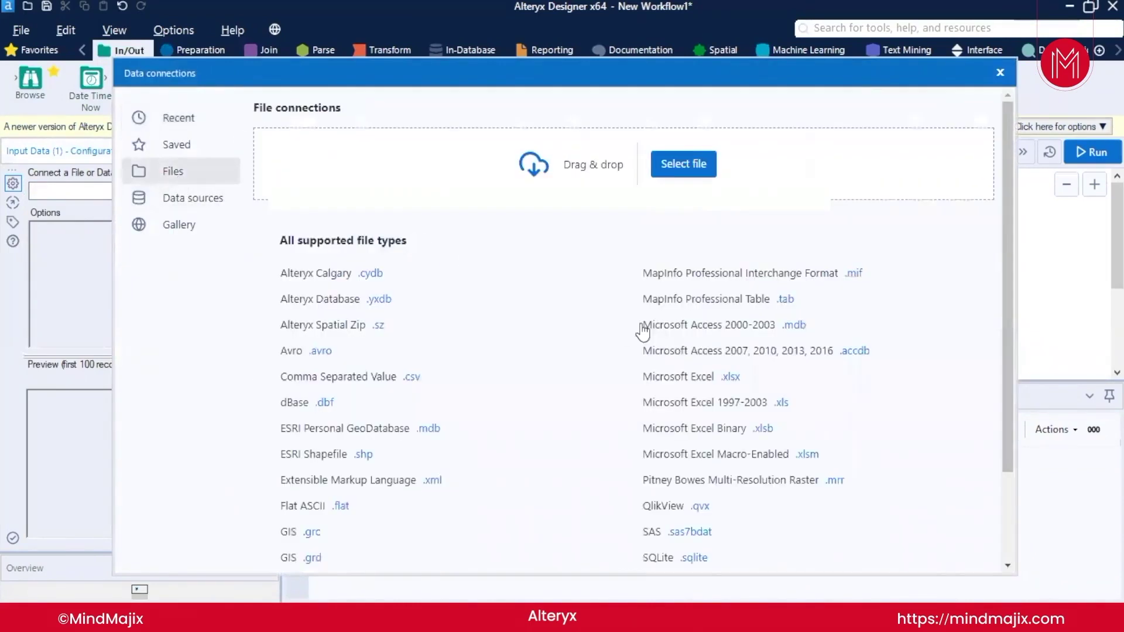
pyautogui.click(682, 163)
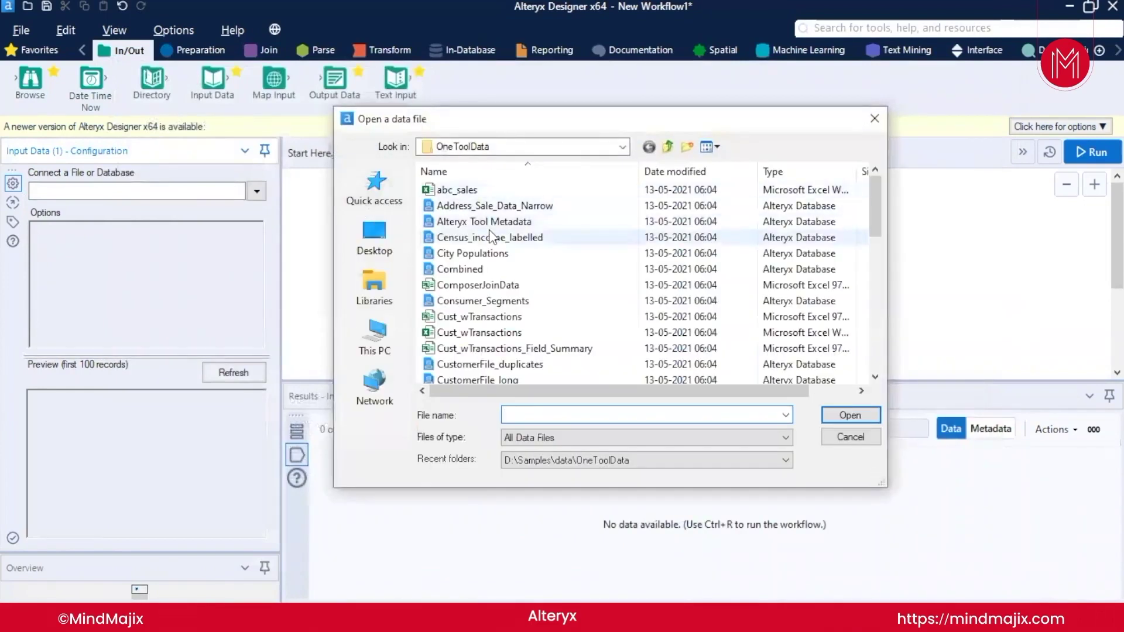
pyautogui.scroll(-1, 533, 340)
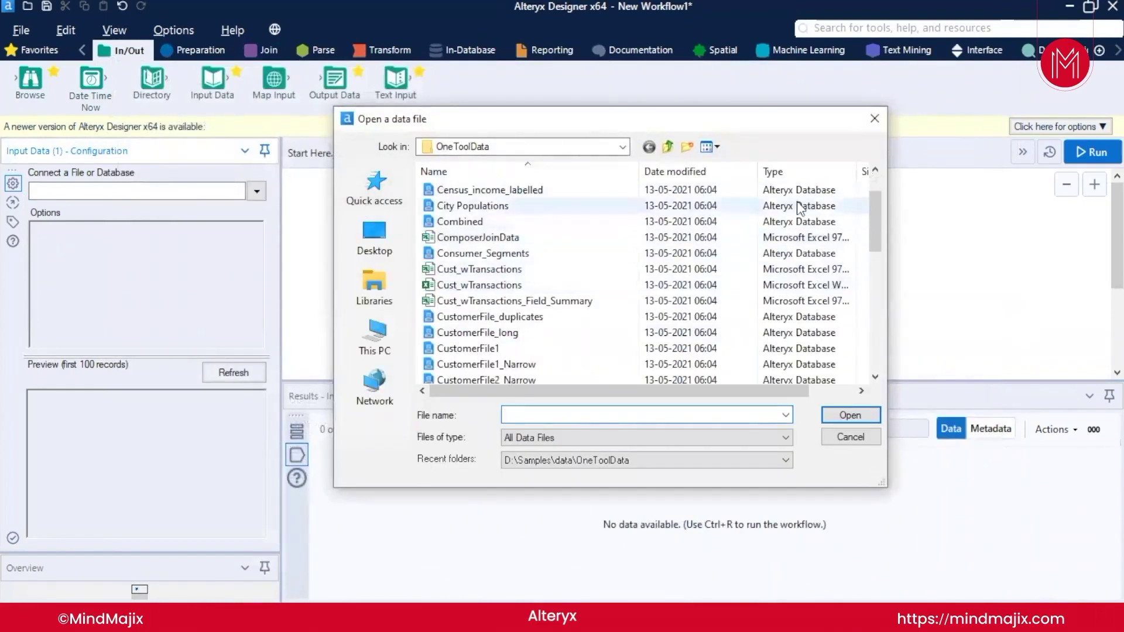
pyautogui.moveTo(877, 233); pyautogui.dragTo(646, 164)
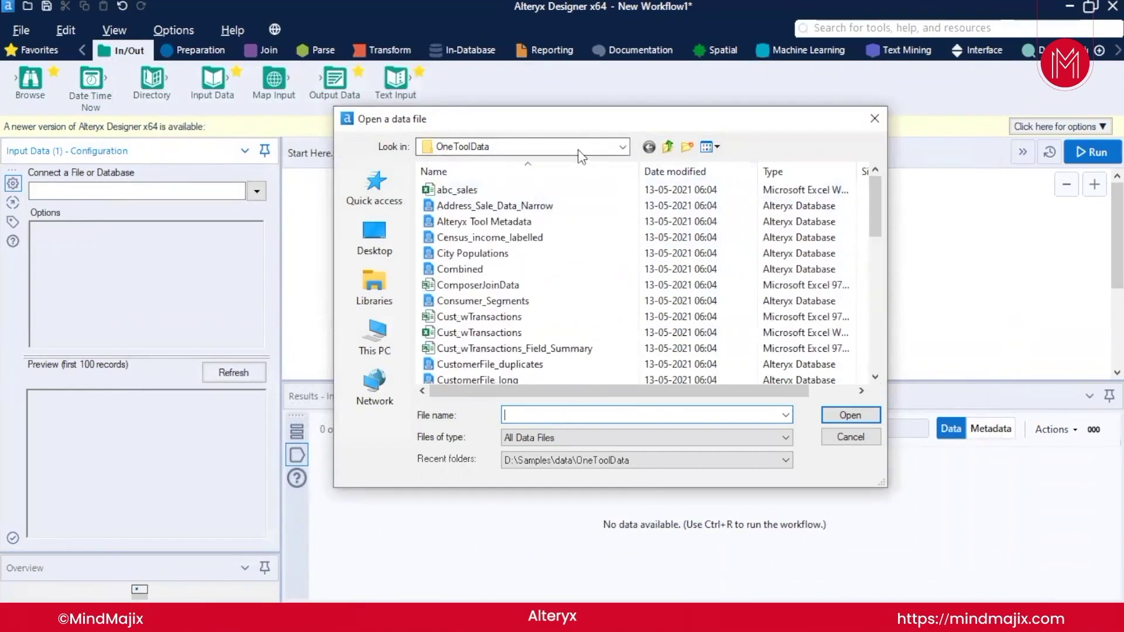
pyautogui.click(576, 149)
pyautogui.click(622, 149)
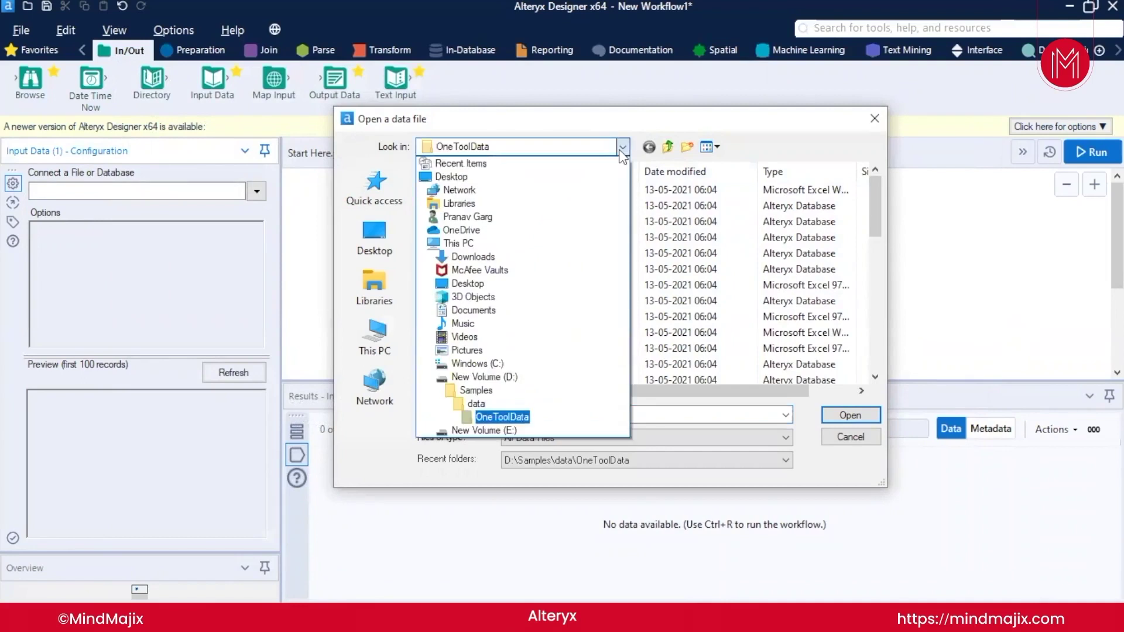
pyautogui.click(475, 403)
pyautogui.doubleClick(455, 203)
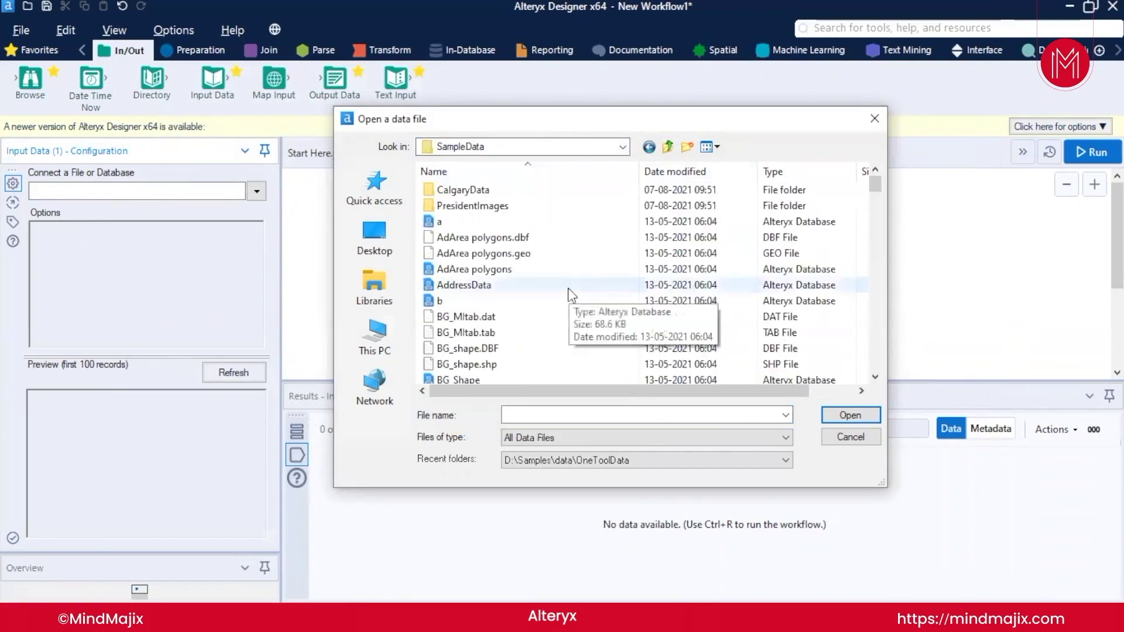
# Step: Load the Customers CSV file from the SampleData folder into the Input Data tool
pyautogui.scroll(-2, 739, 262)
pyautogui.moveTo(875, 192); pyautogui.dragTo(876, 232)
pyautogui.moveTo(645, 389); pyautogui.dragTo(696, 388)
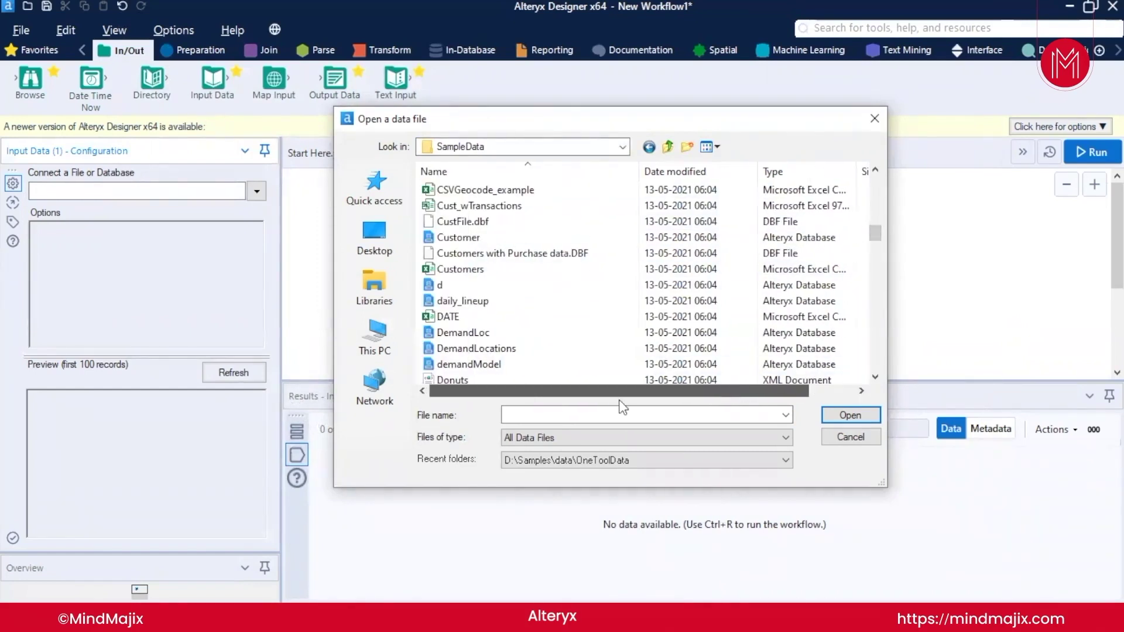
pyautogui.click(484, 270)
pyautogui.click(848, 415)
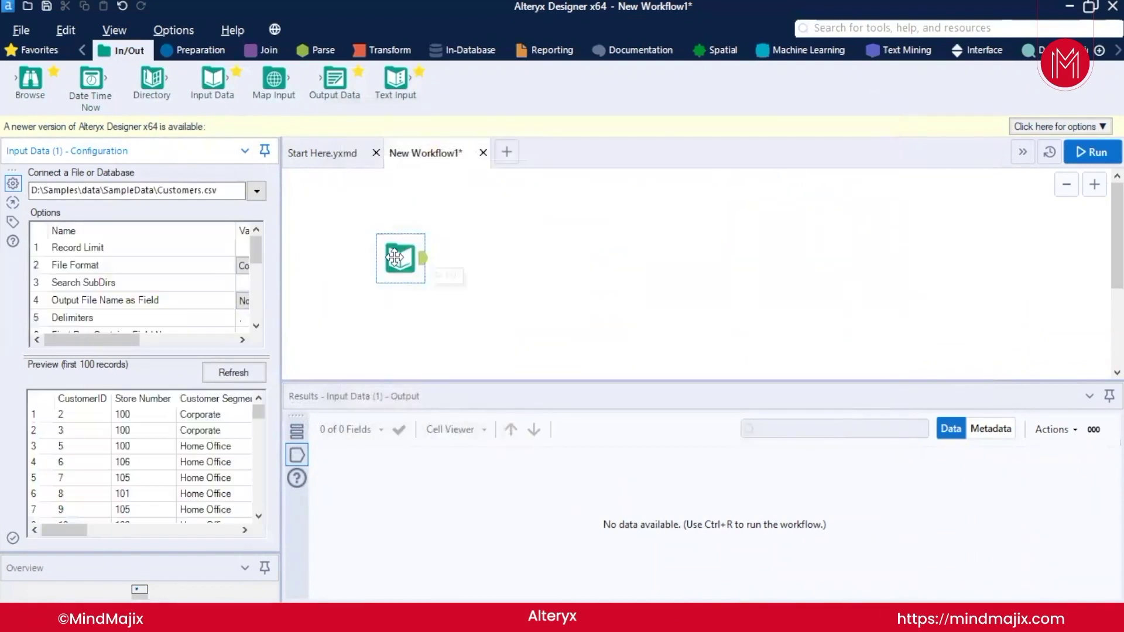
# Step: Add a Browse tool after the Customers.csv input
pyautogui.click(395, 257)
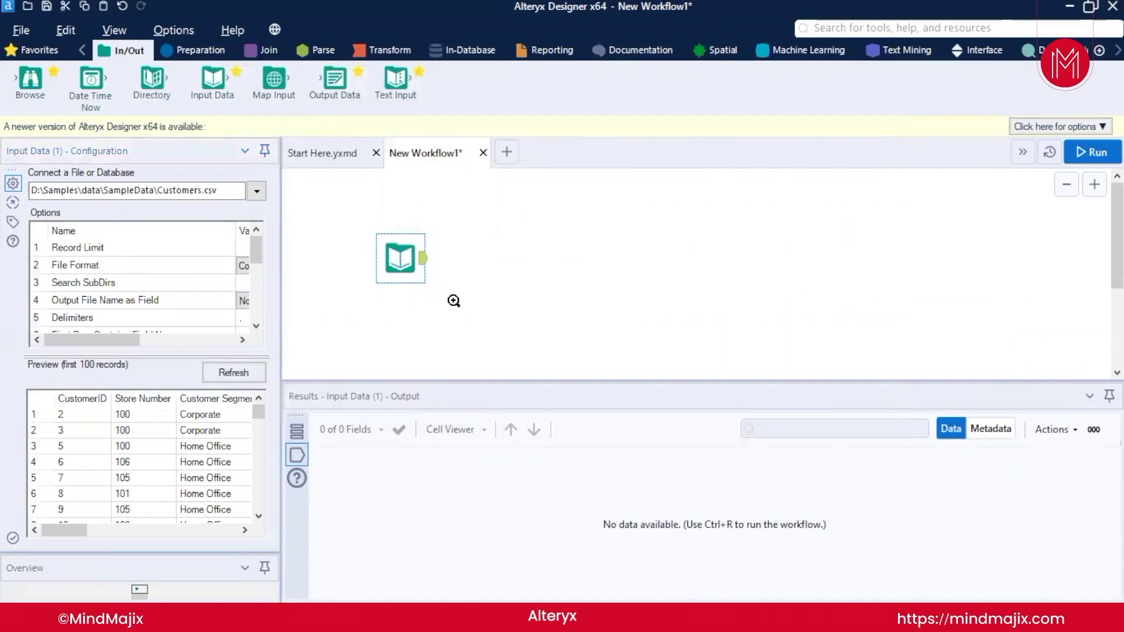
pyautogui.rightClick(395, 259)
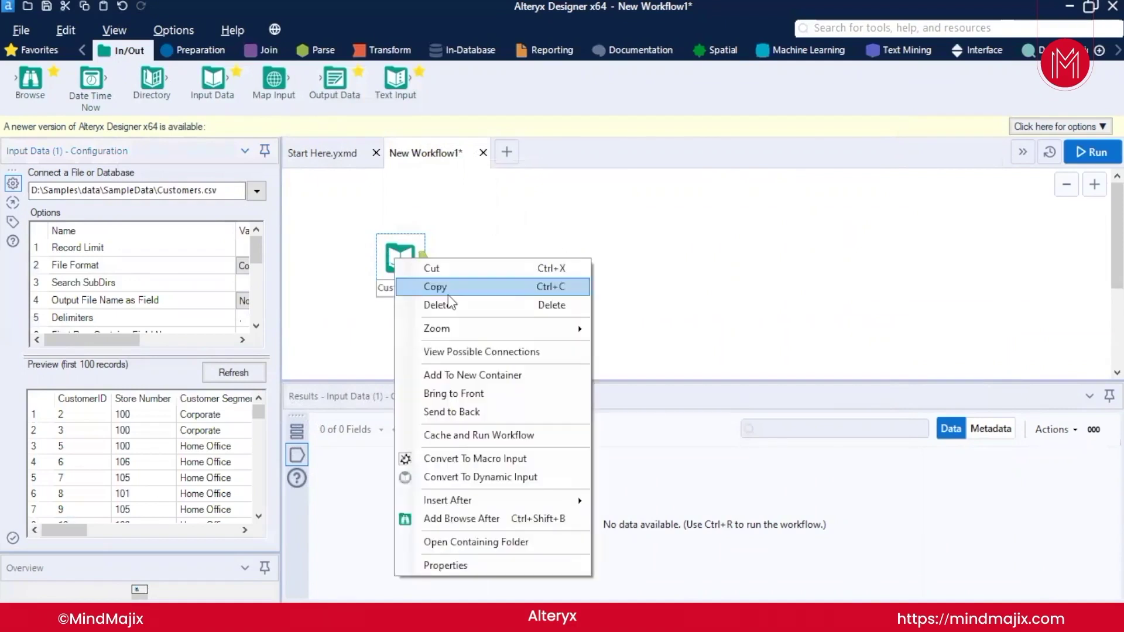
pyautogui.click(455, 519)
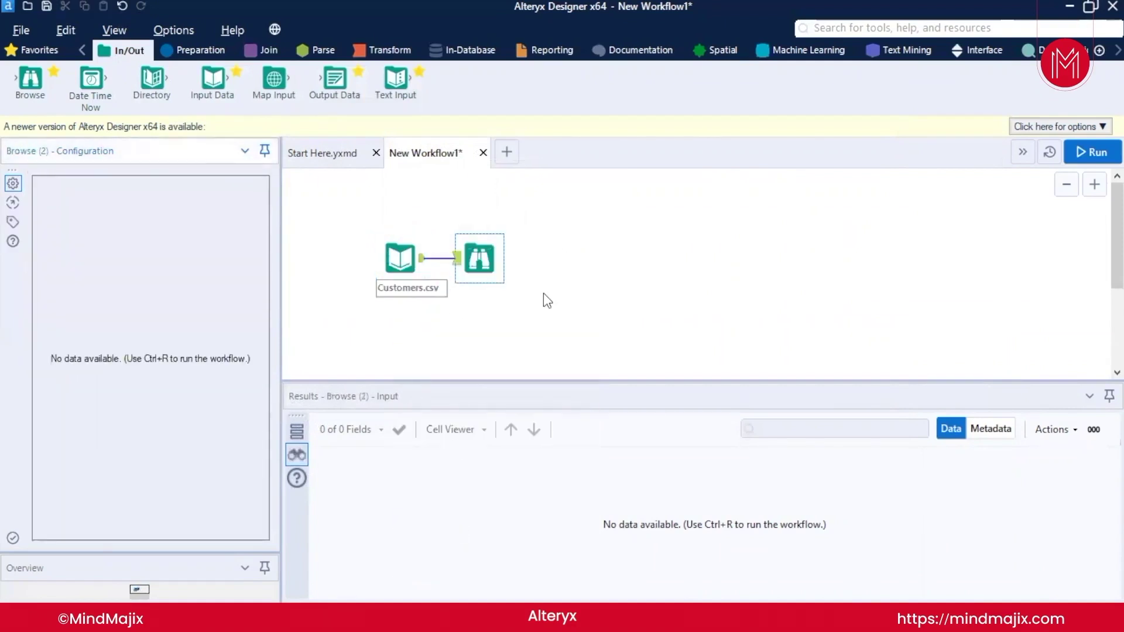
# Step: Run the workflow and move the Browse tool up, above the level of the Customers.csv input
pyautogui.click(1074, 151)
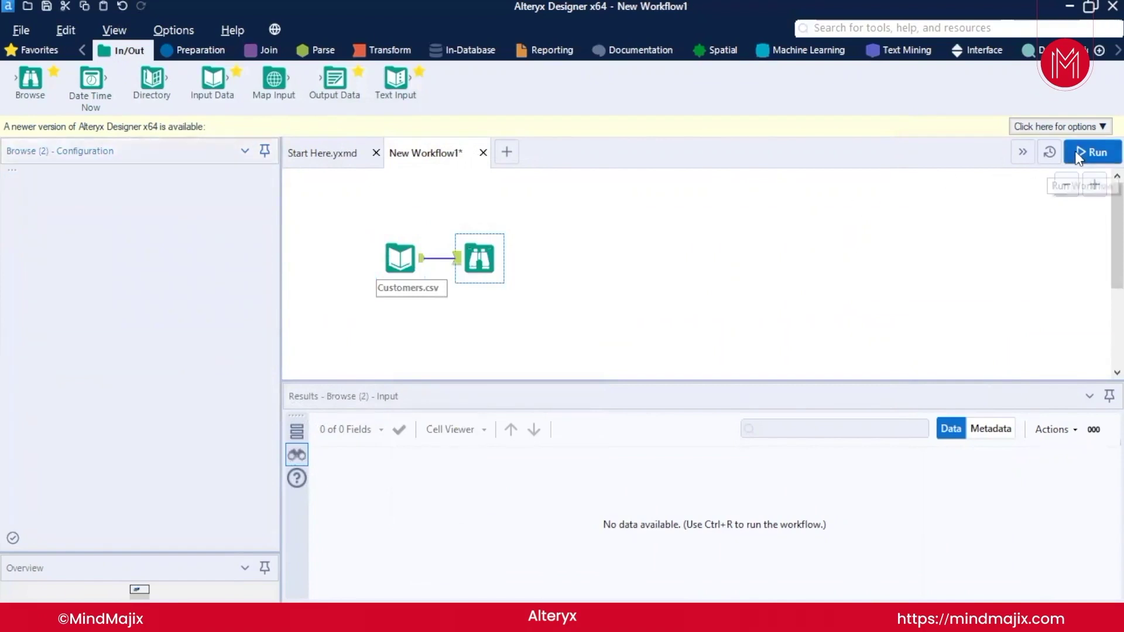
pyautogui.click(1091, 152)
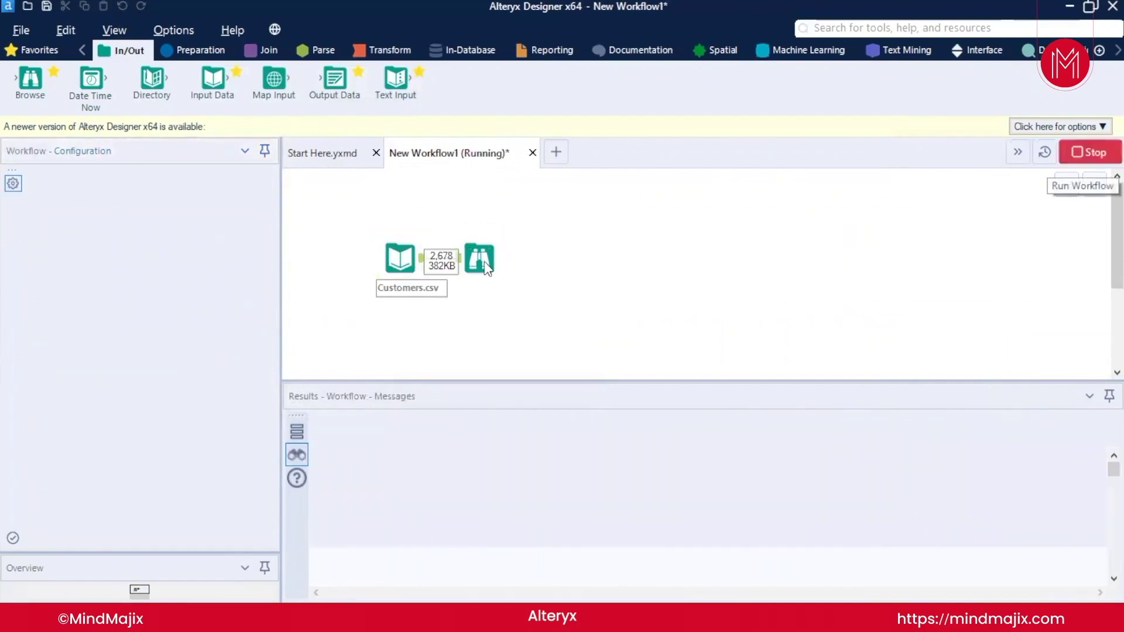
pyautogui.click(480, 260)
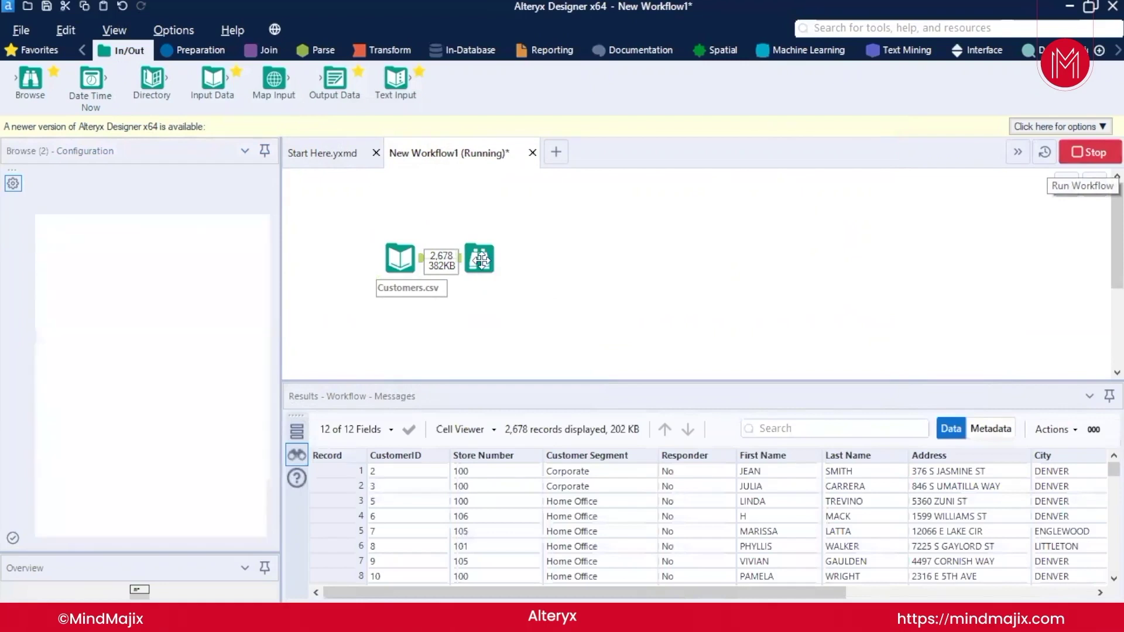
pyautogui.moveTo(480, 260); pyautogui.dragTo(471, 210)
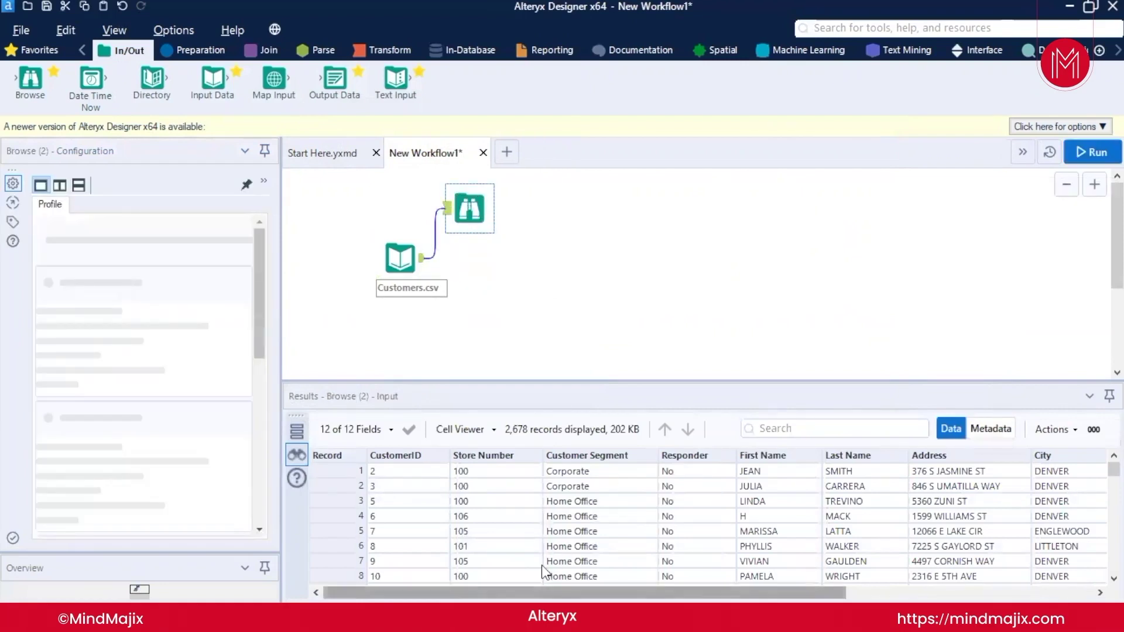
# Step: Examine the Browse results across all data columns, and the name, type and size of each field in the metadata
pyautogui.hscroll(5, 542, 564)
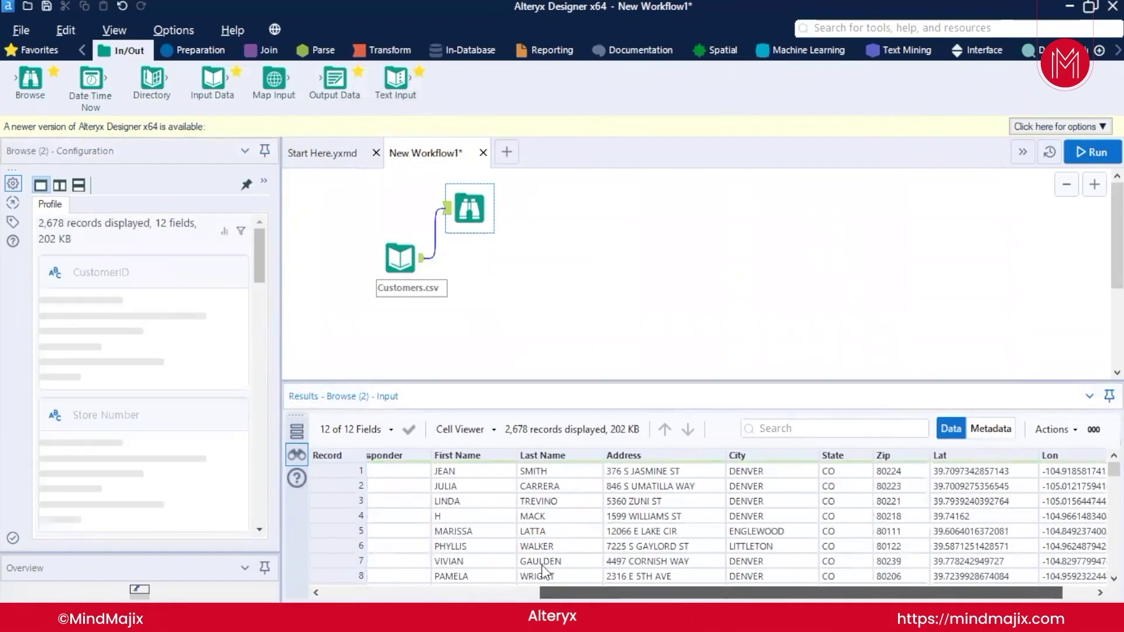
pyautogui.hscroll(-6, 542, 564)
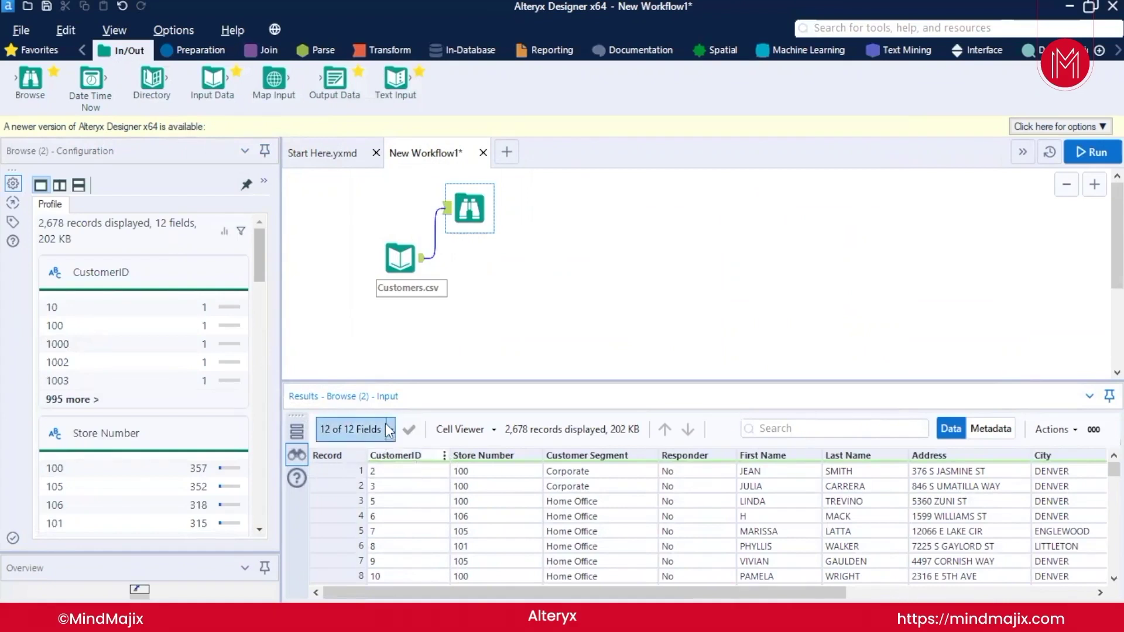
pyautogui.click(983, 428)
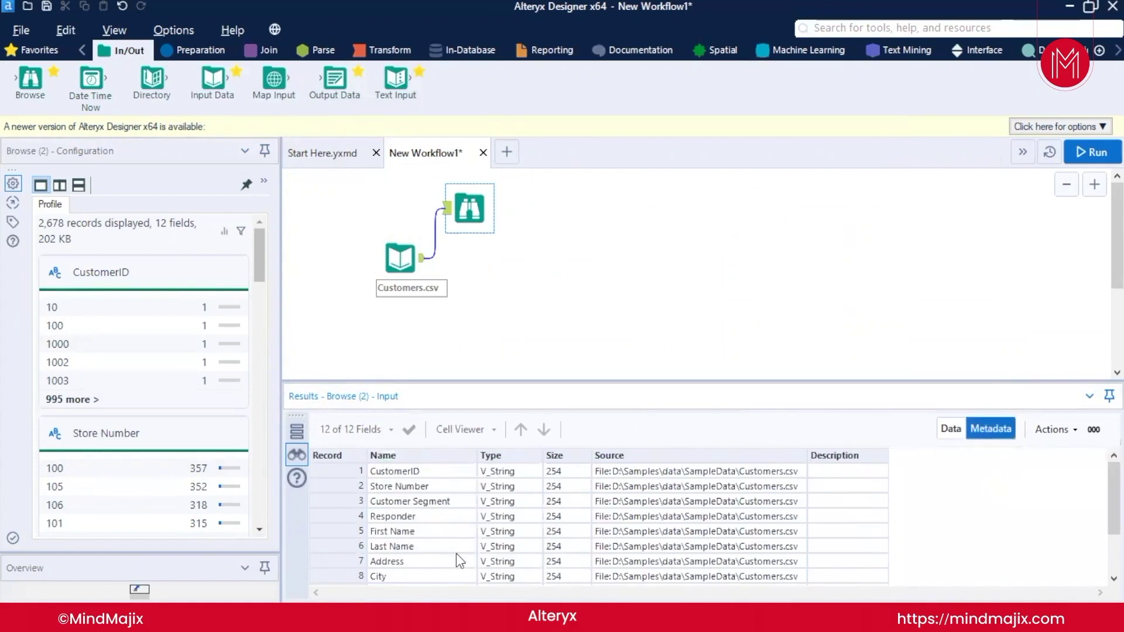
pyautogui.scroll(-2, 455, 559)
pyautogui.scroll(2, 455, 553)
# Step: Add a Select tool fed by the Customers.csv input, and widen the configuration pane to show all its field columns
pyautogui.click(191, 51)
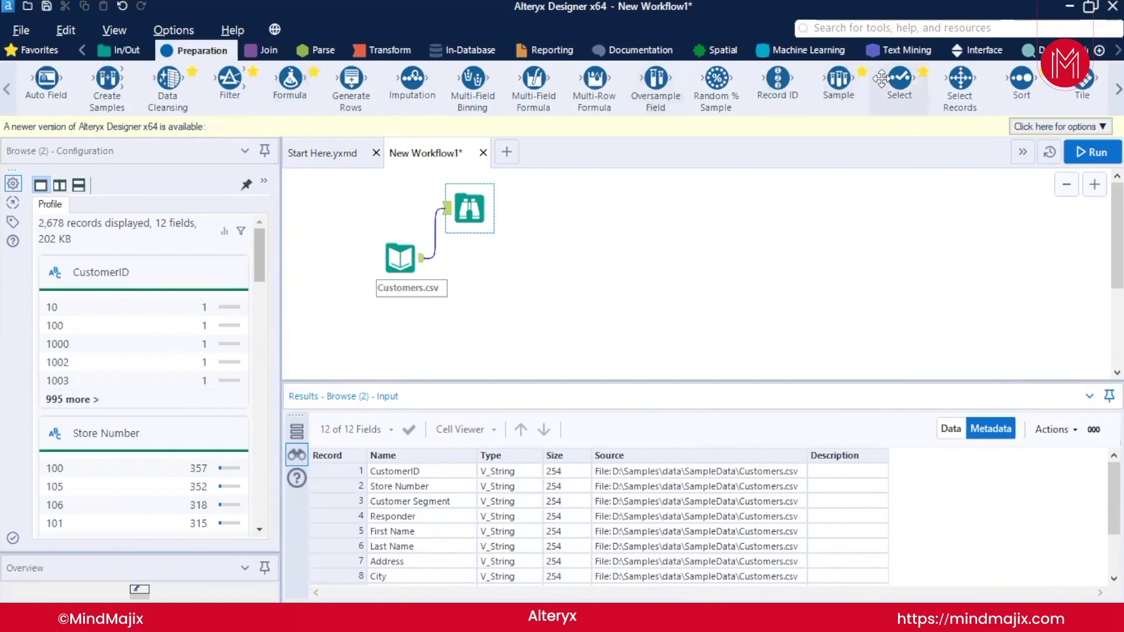
pyautogui.moveTo(881, 79); pyautogui.dragTo(899, 84)
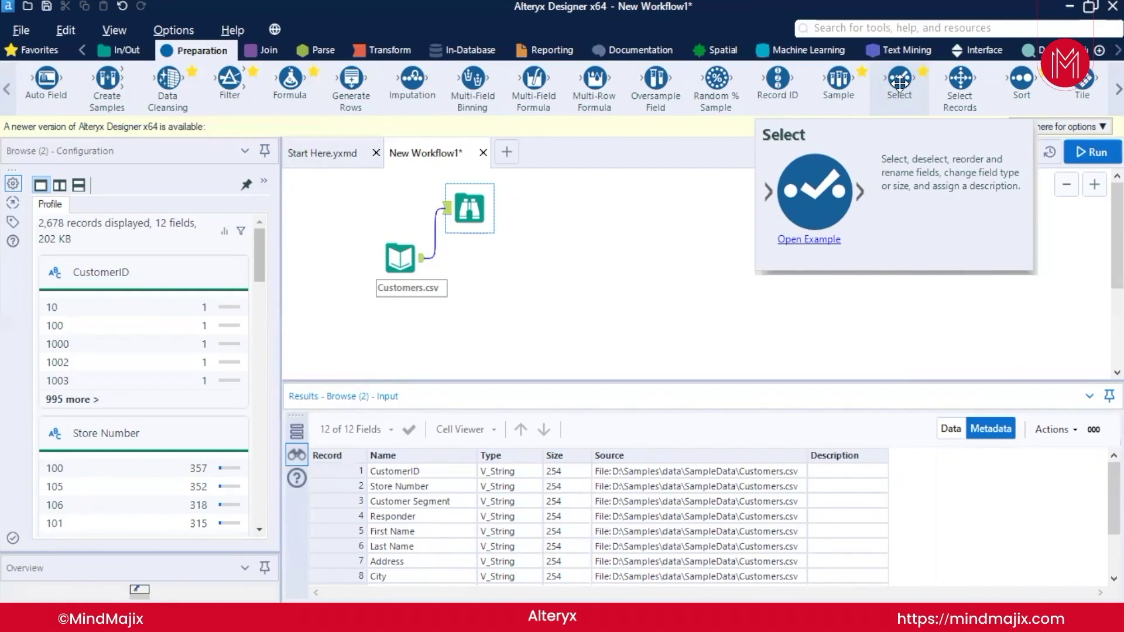
pyautogui.moveTo(900, 82); pyautogui.dragTo(545, 275)
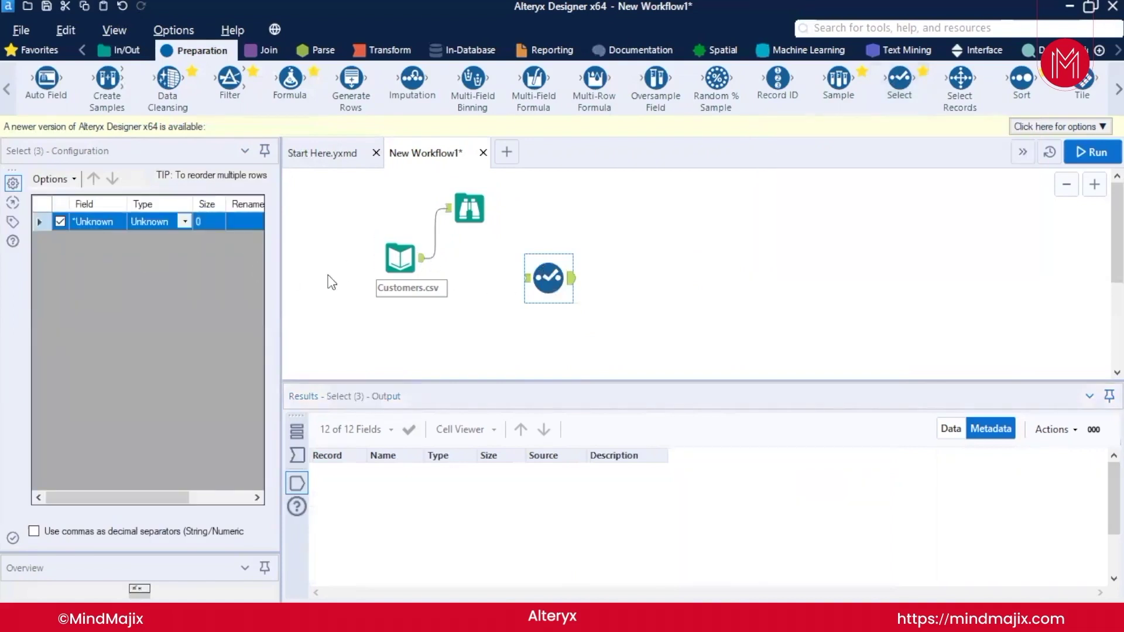
pyautogui.moveTo(422, 262); pyautogui.dragTo(527, 278)
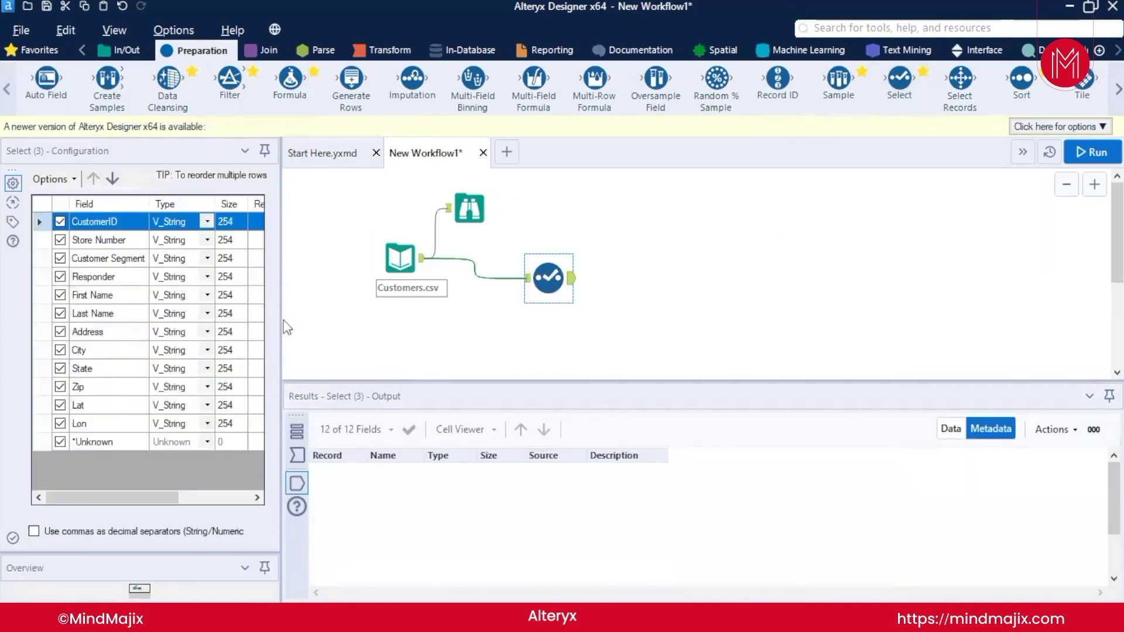
pyautogui.moveTo(280, 319); pyautogui.dragTo(474, 323)
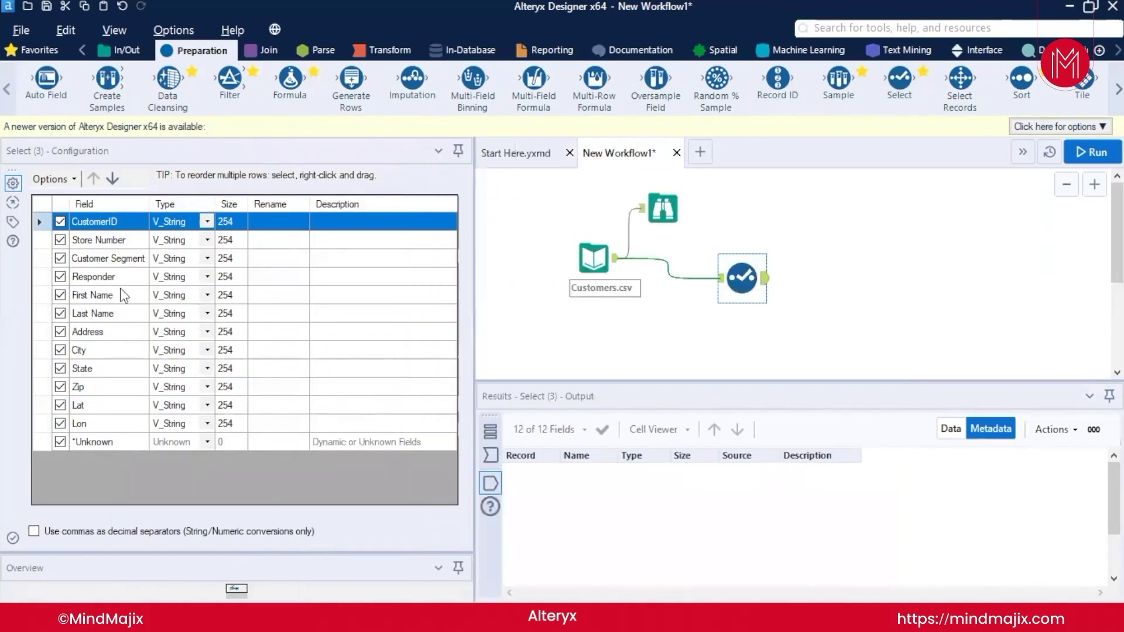
# Step: Examine the Select tool's options for selecting, sorting and moving fields, keeping all fields selected
pyautogui.click(64, 180)
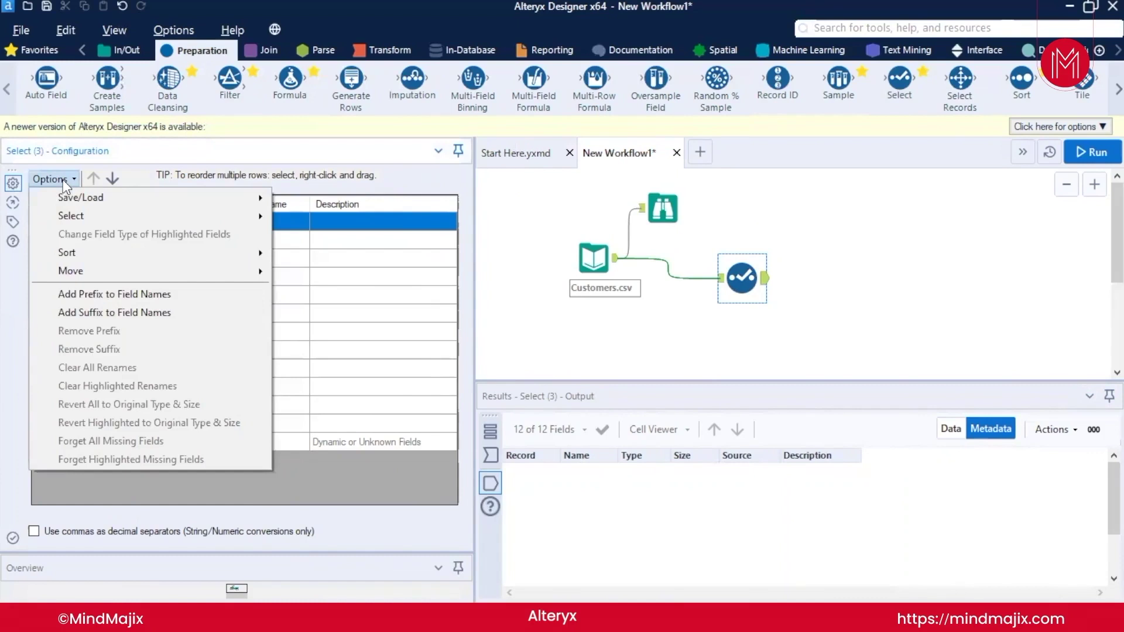
pyautogui.moveTo(73, 217)
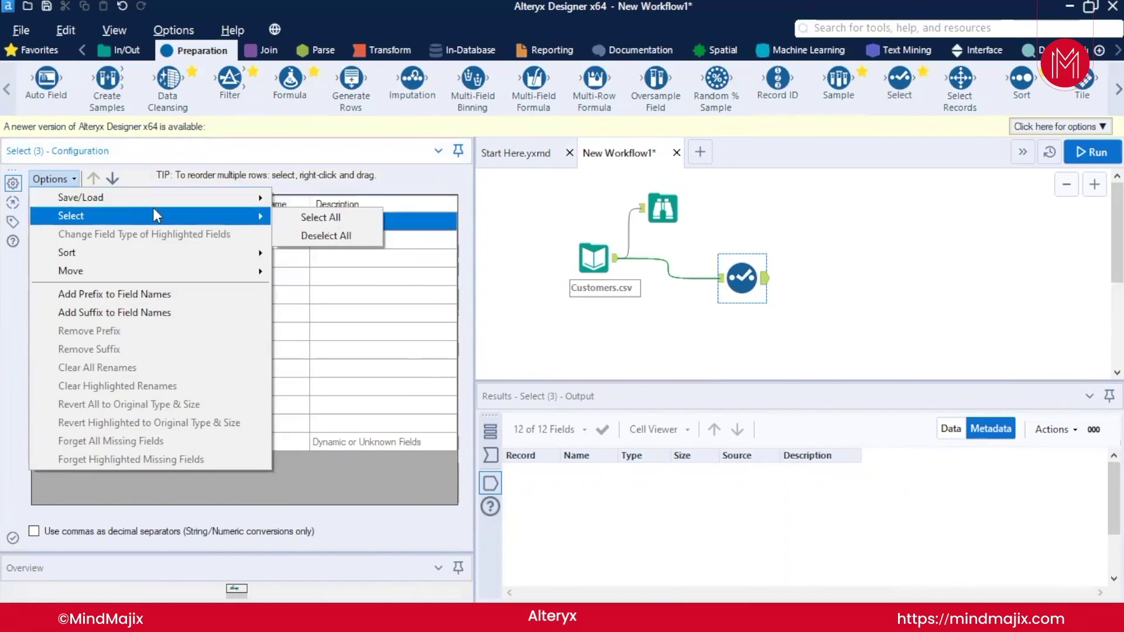
pyautogui.moveTo(150, 193)
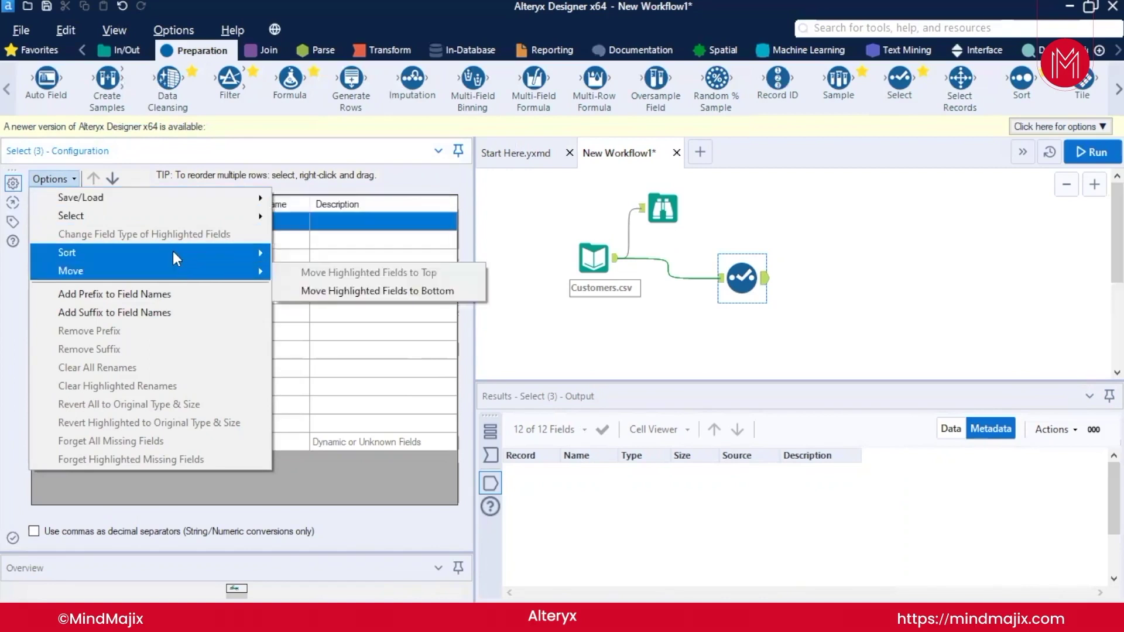
pyautogui.moveTo(173, 251)
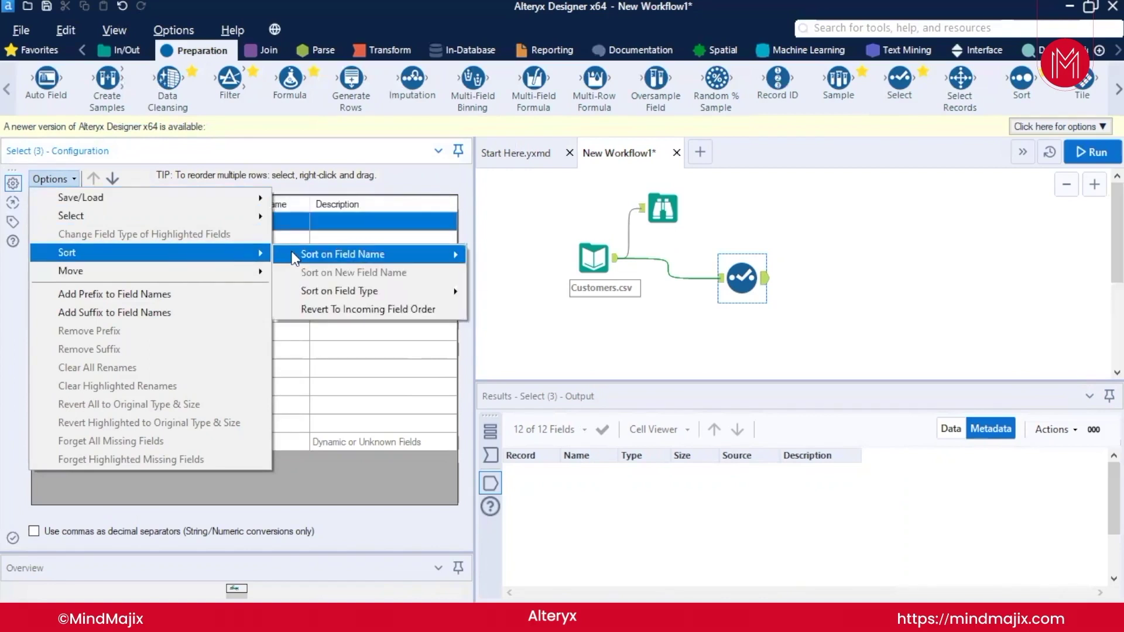
pyautogui.moveTo(293, 258)
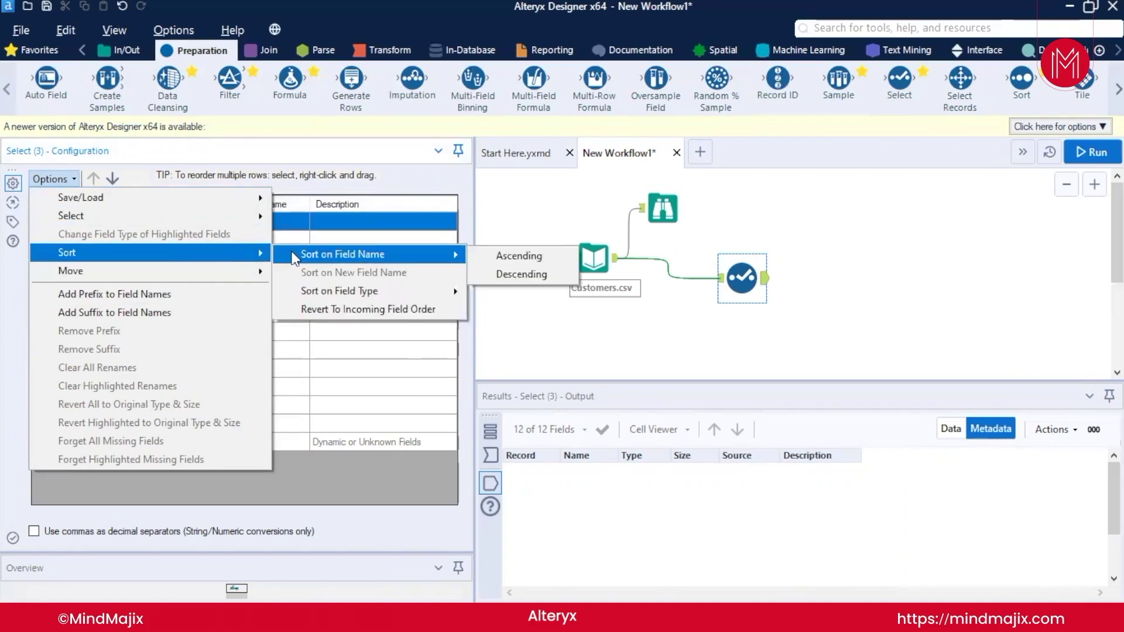
pyautogui.moveTo(314, 293)
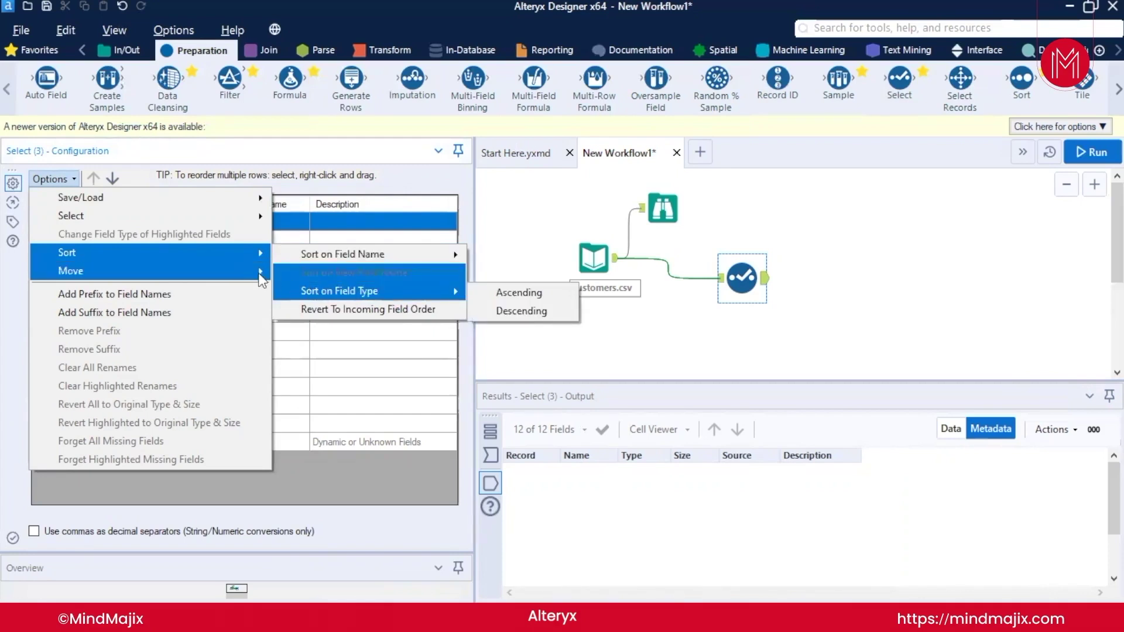
pyautogui.moveTo(244, 278)
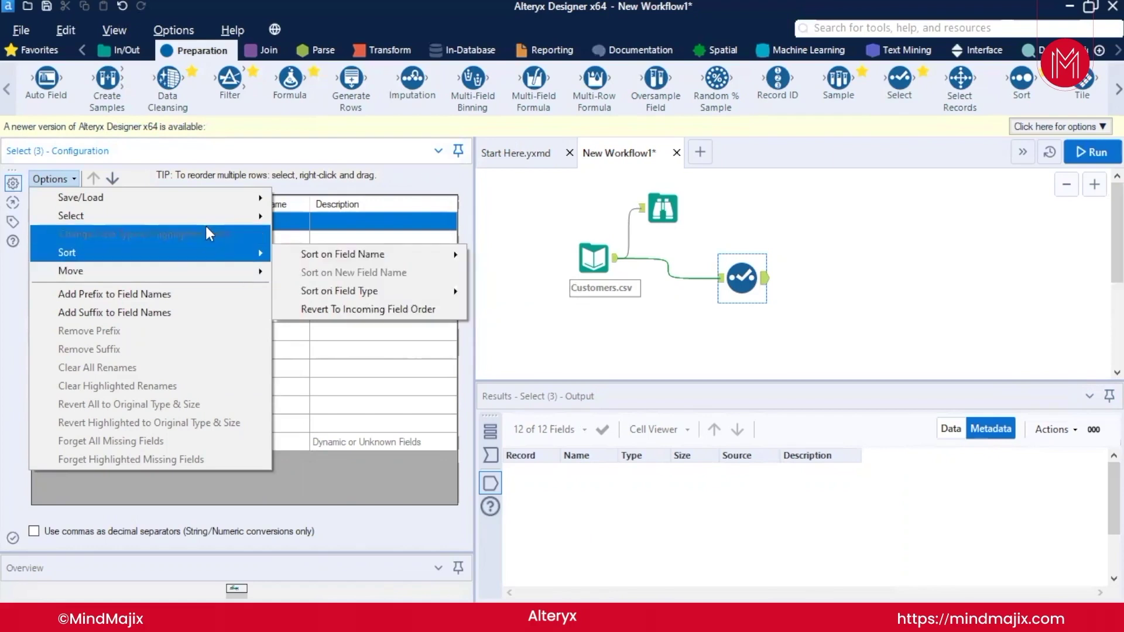
pyautogui.moveTo(181, 204)
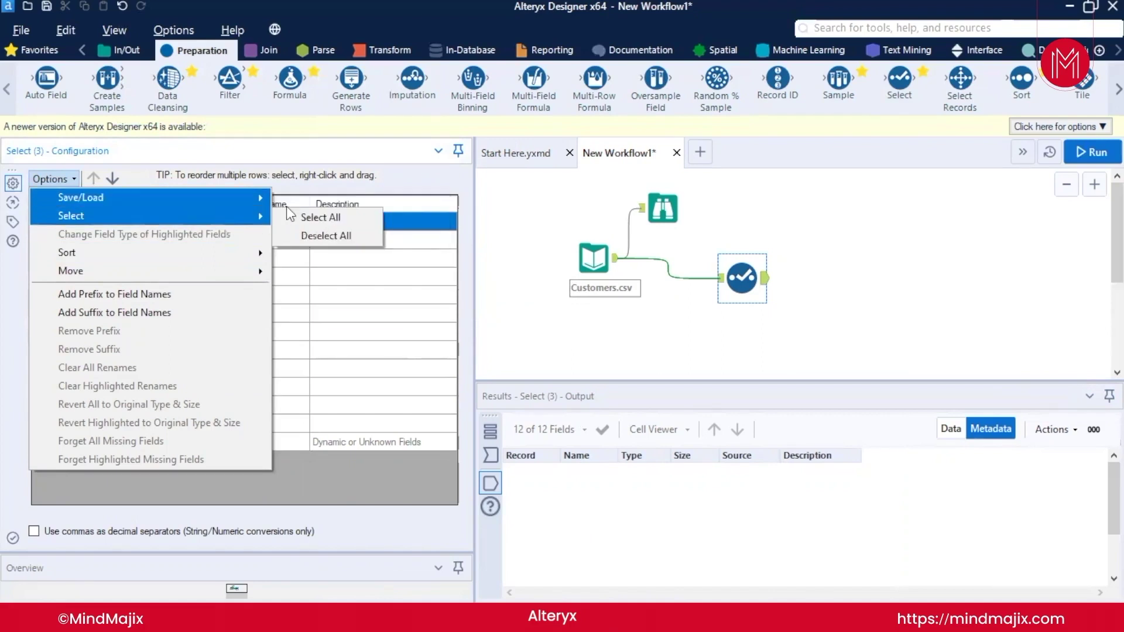
pyautogui.click(289, 227)
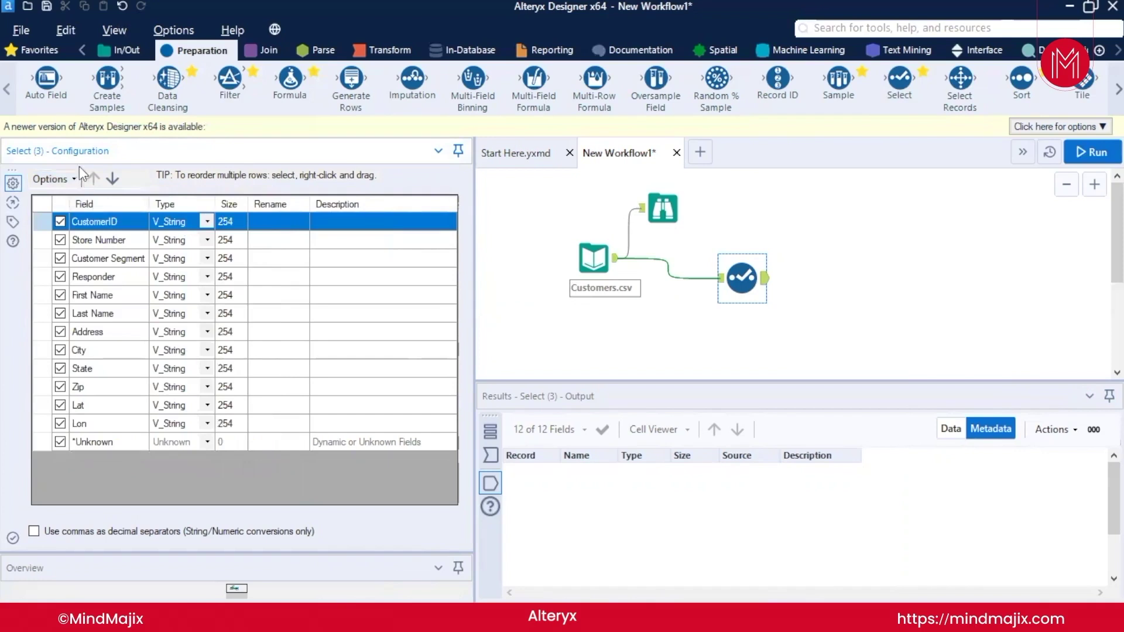
# Step: Deselect all fields in the Select tool at once
pyautogui.click(72, 179)
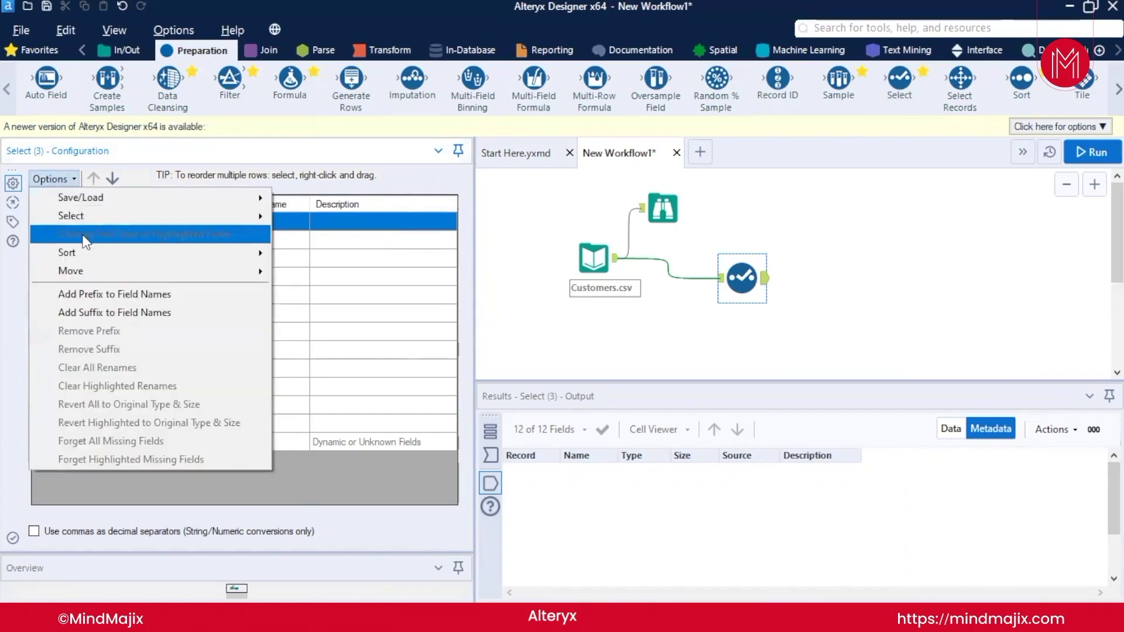
pyautogui.moveTo(230, 221)
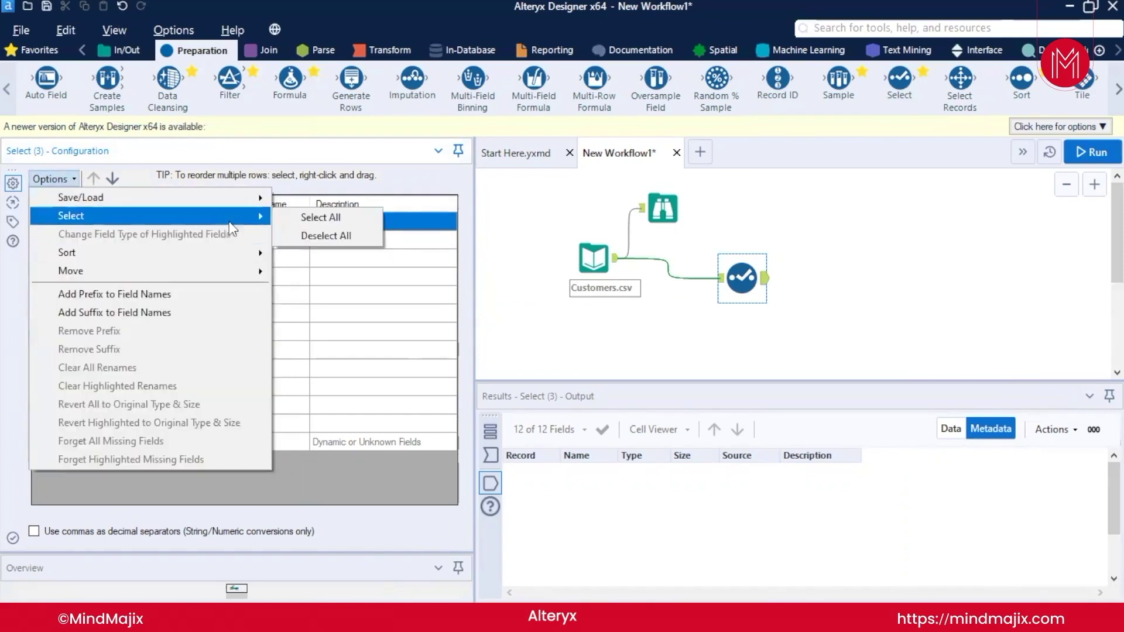
pyautogui.click(283, 236)
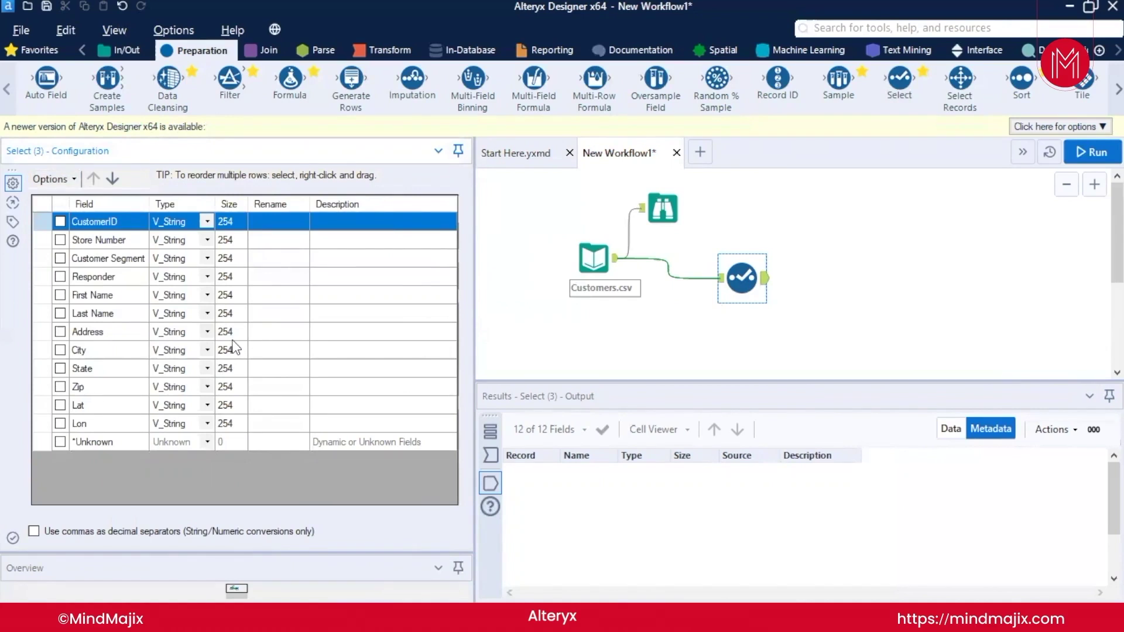
# Step: Include only the CustomerID, Store Number, Customer Segment, First Name and Last Name fields in the Select tool's output
pyautogui.click(60, 221)
pyautogui.click(60, 240)
pyautogui.click(60, 258)
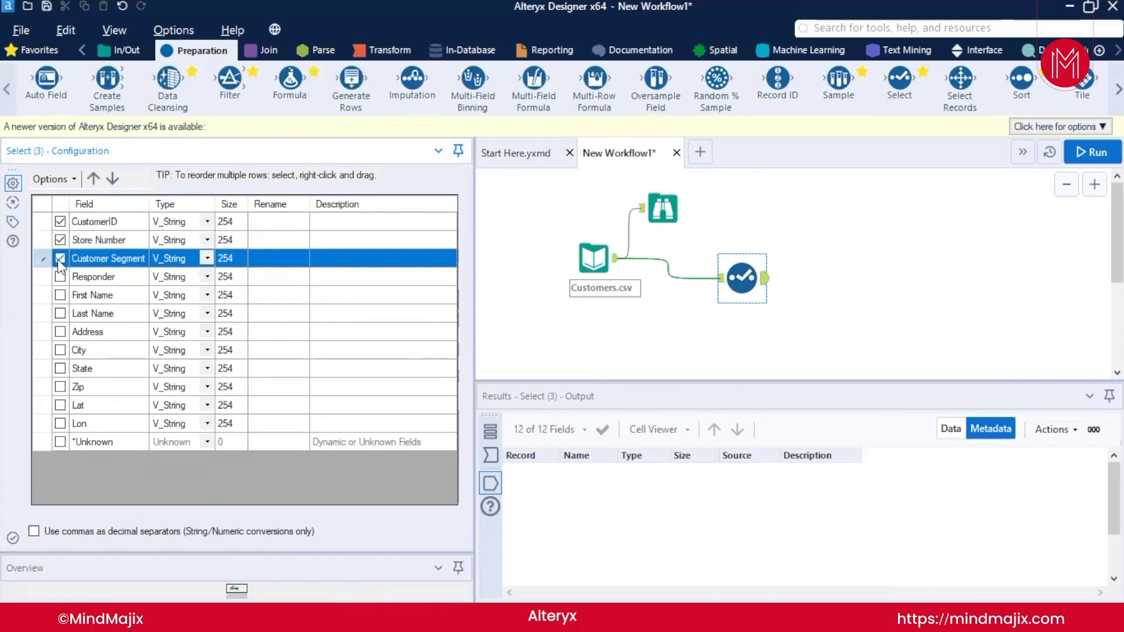
pyautogui.click(60, 295)
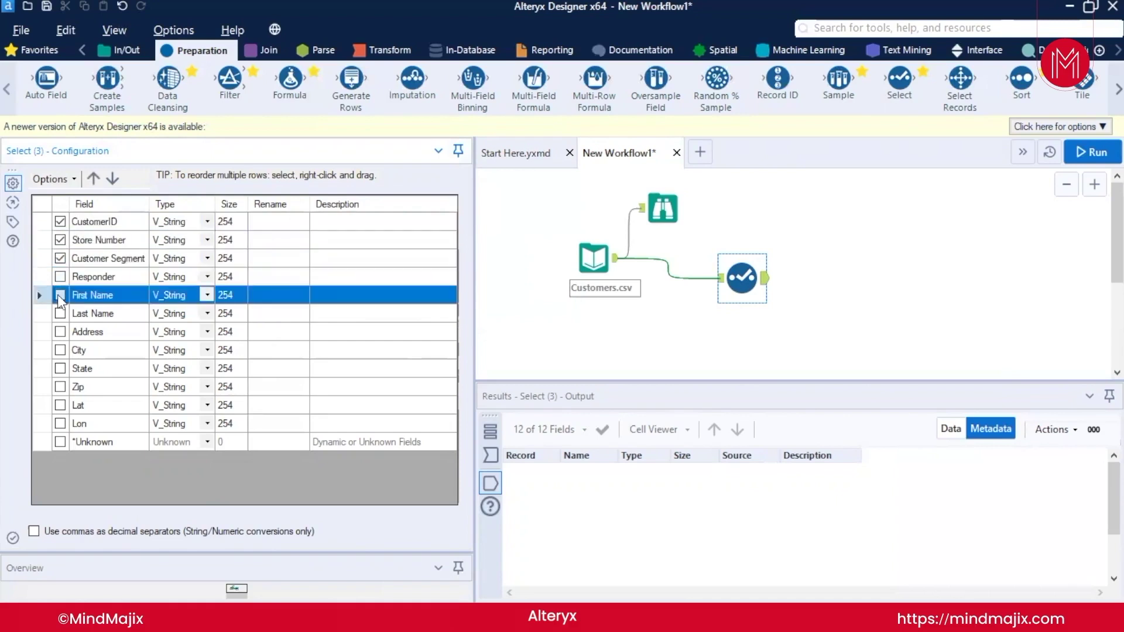
pyautogui.click(60, 313)
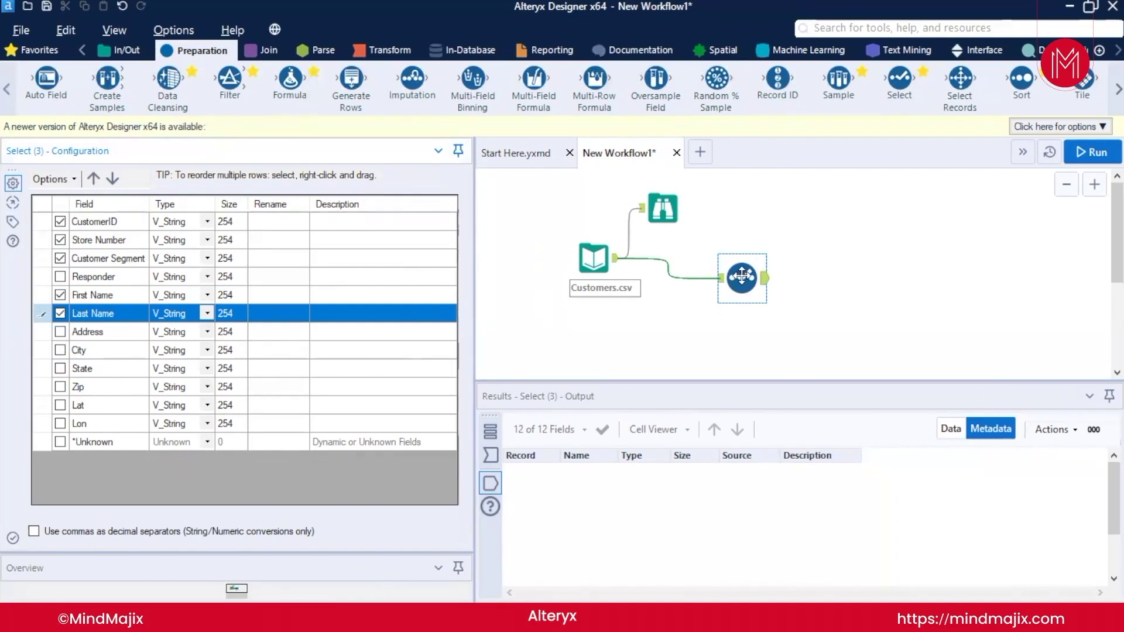
# Step: Run the workflow and view the data records output by the Select tool
pyautogui.click(1087, 151)
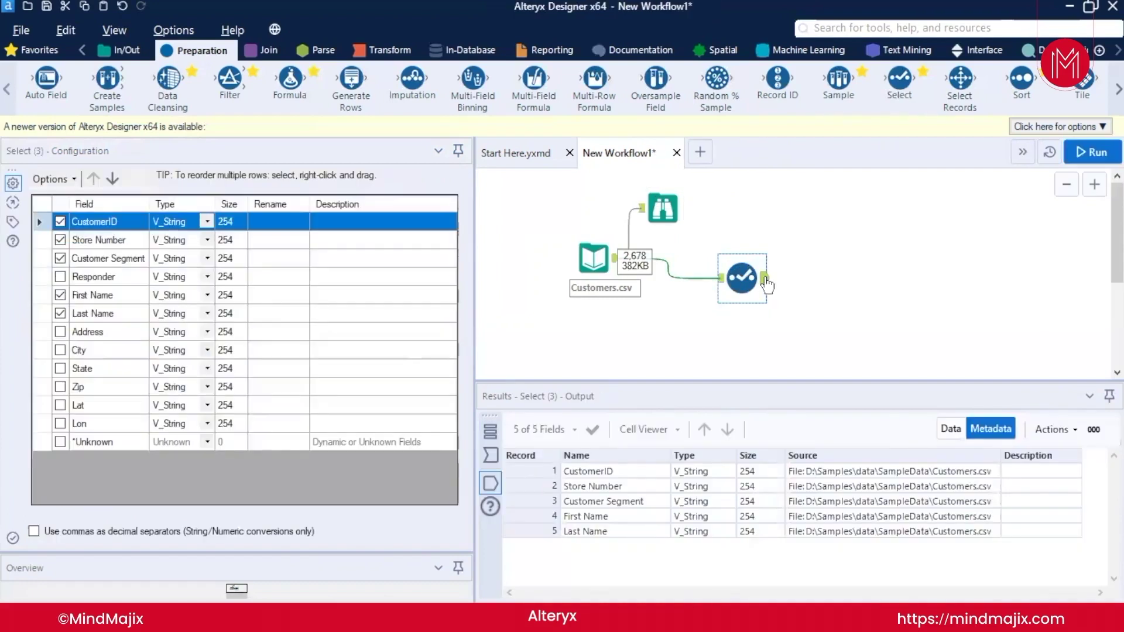
pyautogui.click(953, 433)
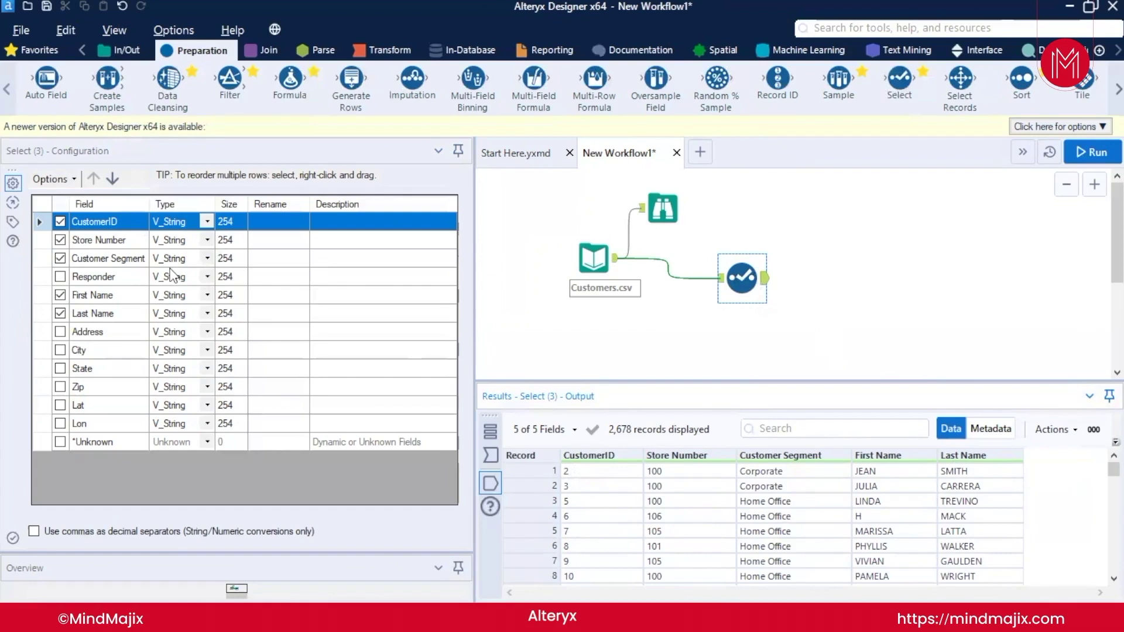
pyautogui.click(611, 351)
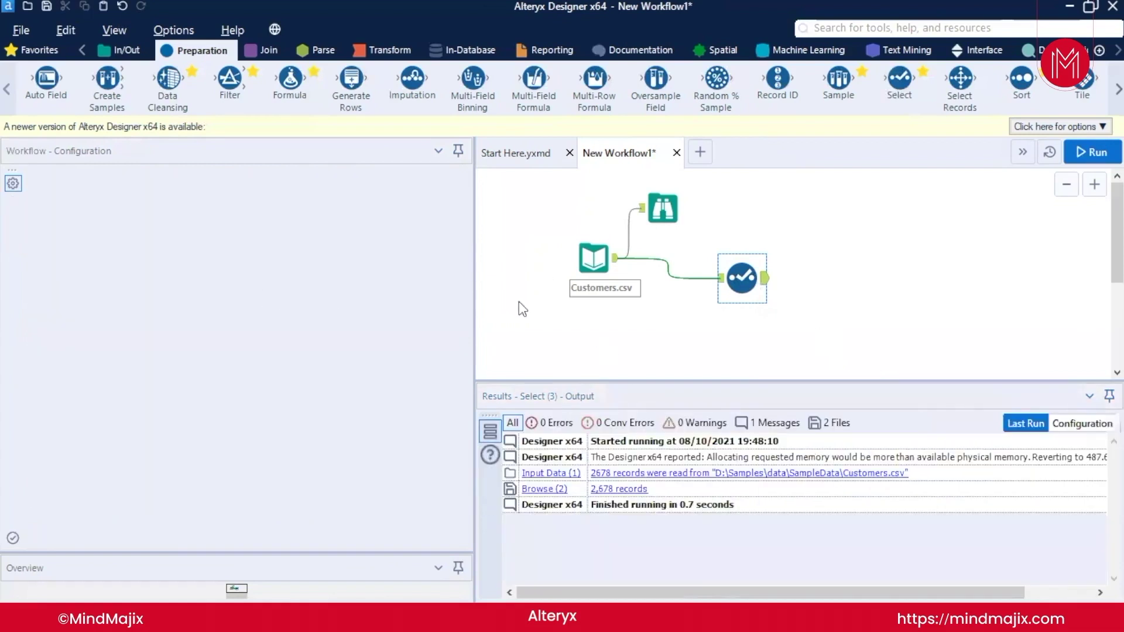
# Step: Set the data type of the CustomerID field to Int64 in the Select tool
pyautogui.click(742, 277)
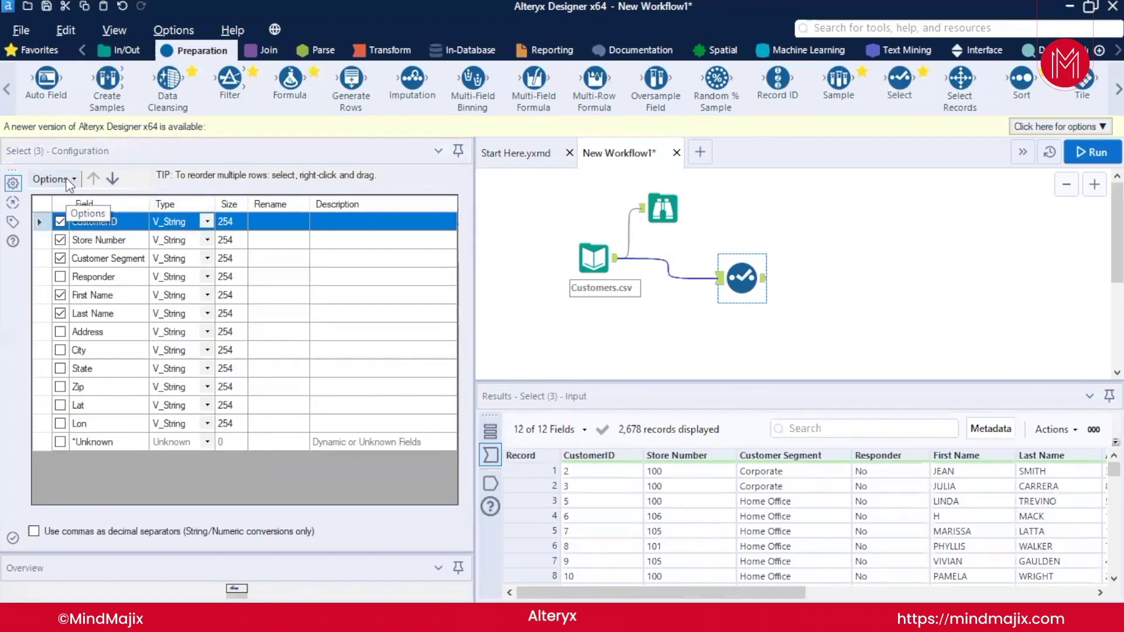
pyautogui.click(207, 223)
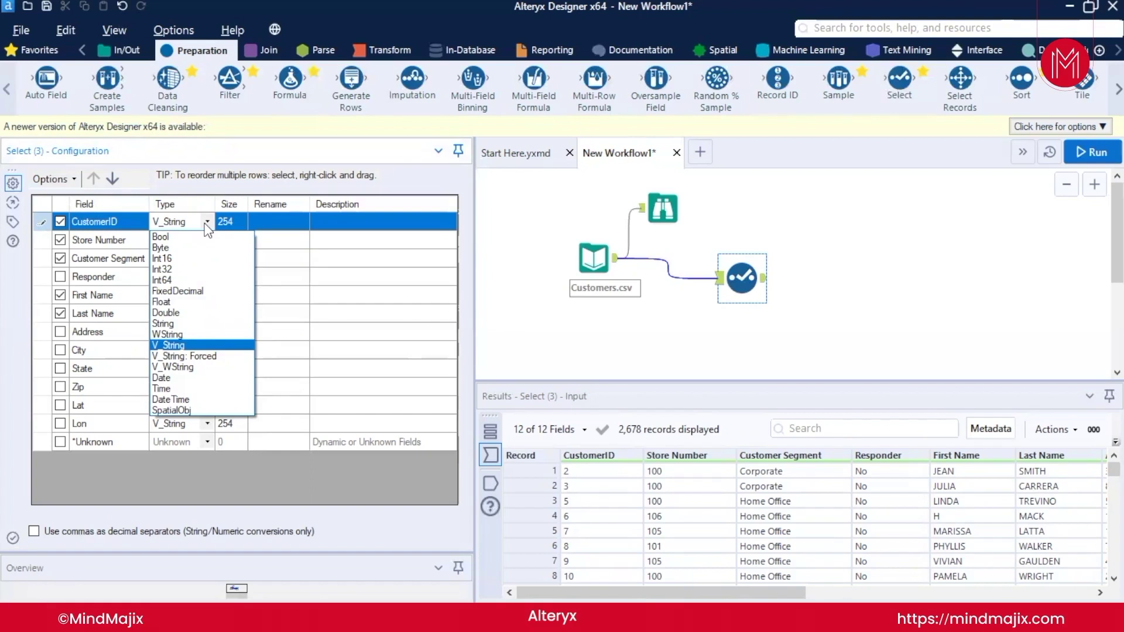
pyautogui.click(162, 280)
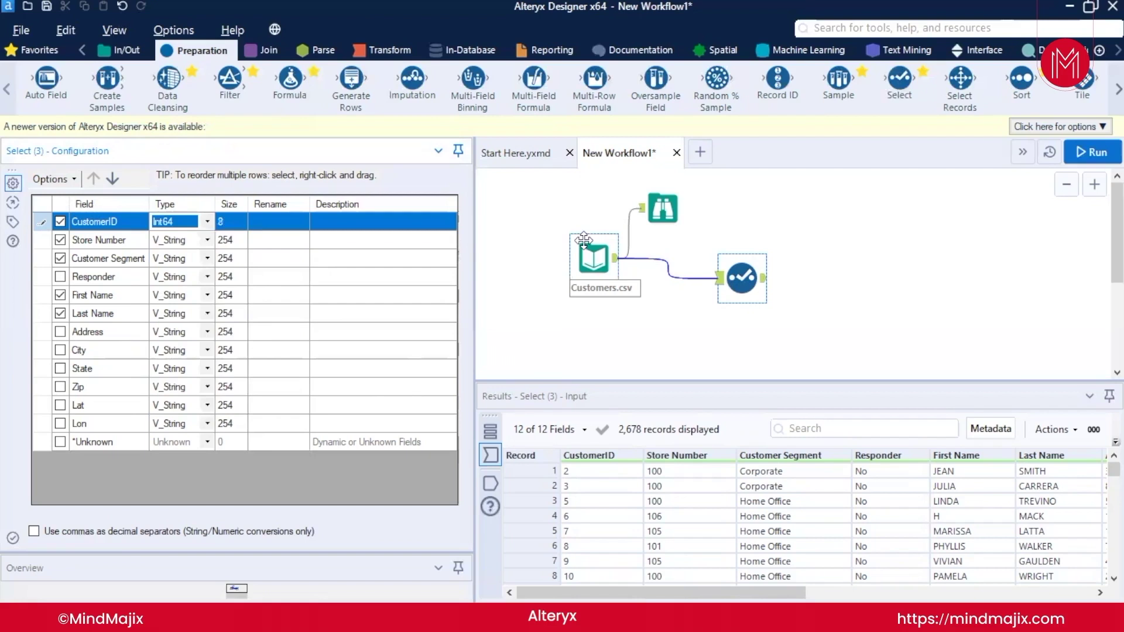
# Step: Run the workflow again and check the metadata of the Select tool's input before returning to its data records
pyautogui.click(1081, 154)
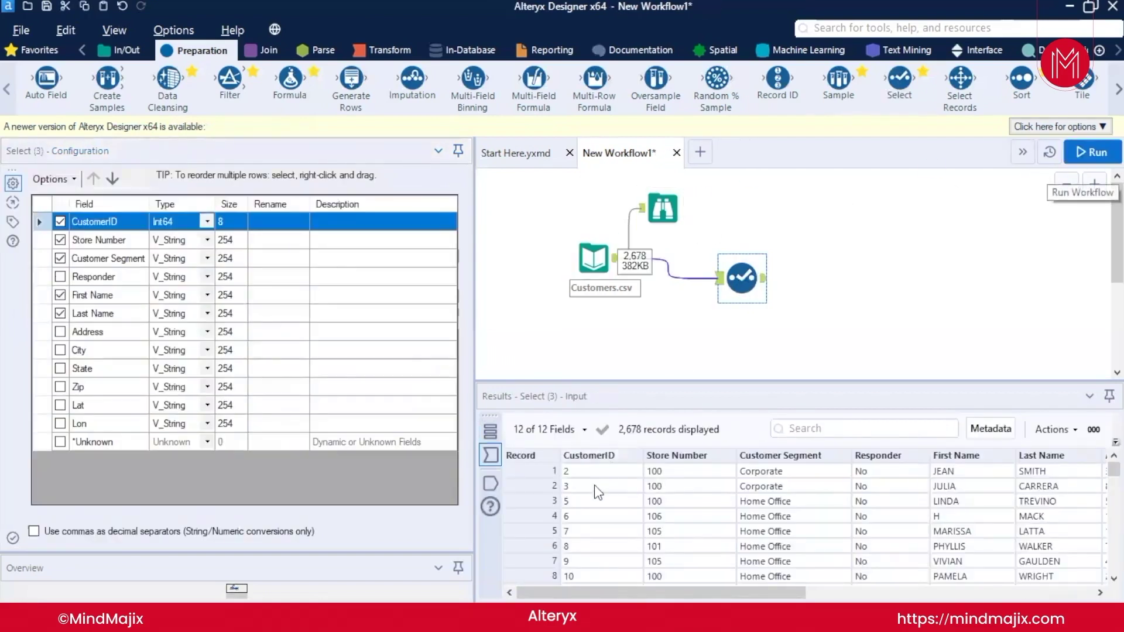
pyautogui.click(992, 430)
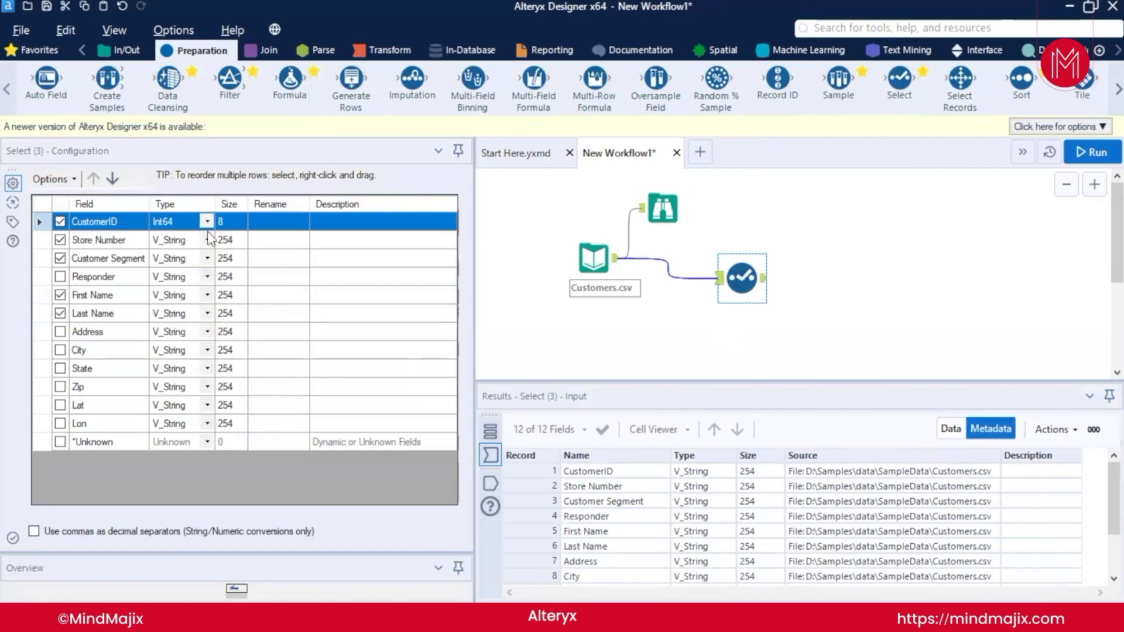
pyautogui.click(950, 428)
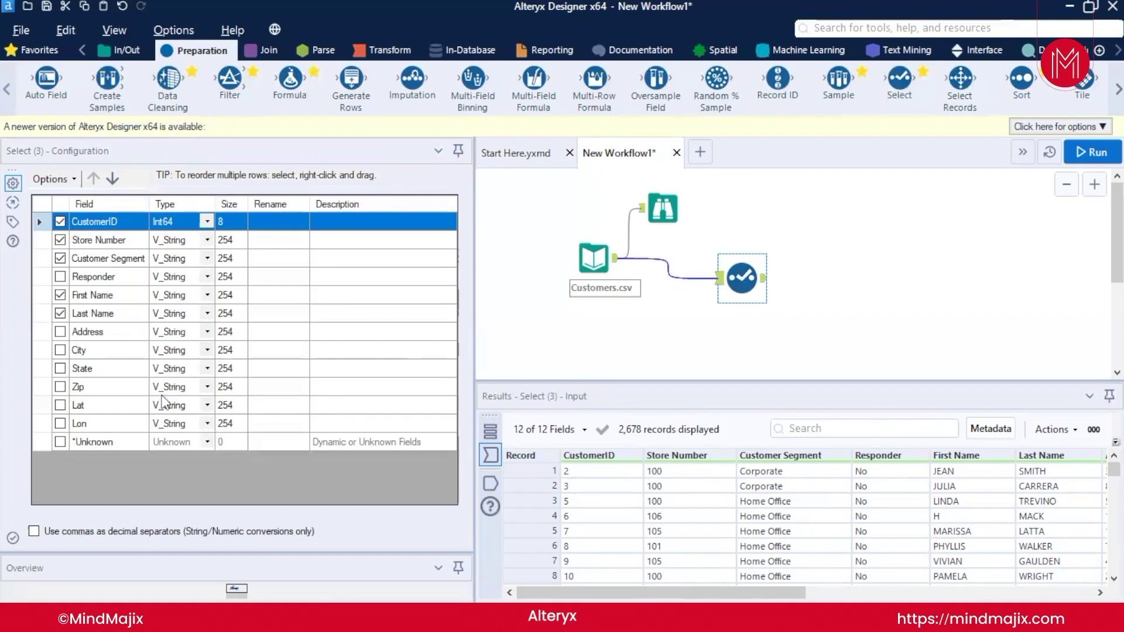
# Step: Include the Lat and Lon fields in the Select tool and set both of their data types to FixedDecimal
pyautogui.click(59, 405)
pyautogui.click(60, 423)
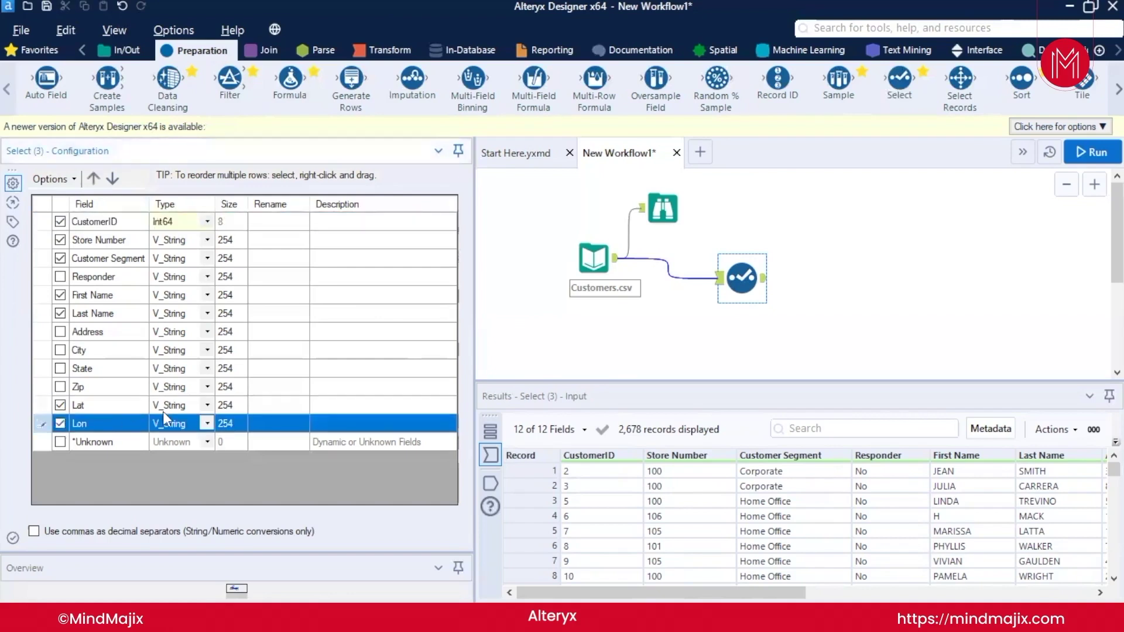
pyautogui.click(208, 403)
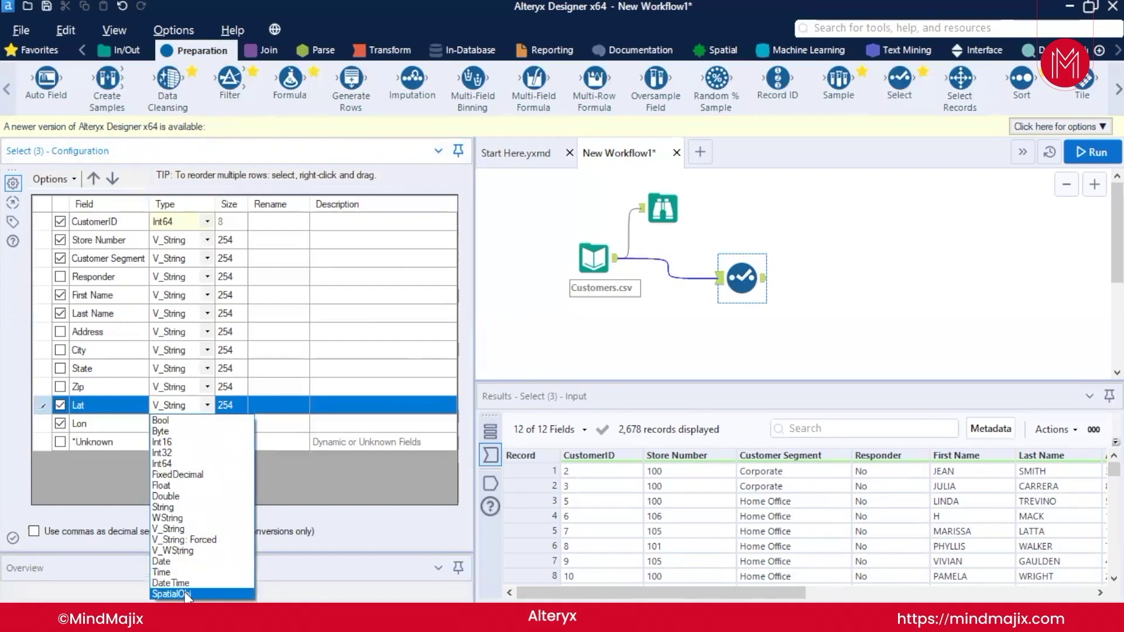
pyautogui.click(191, 477)
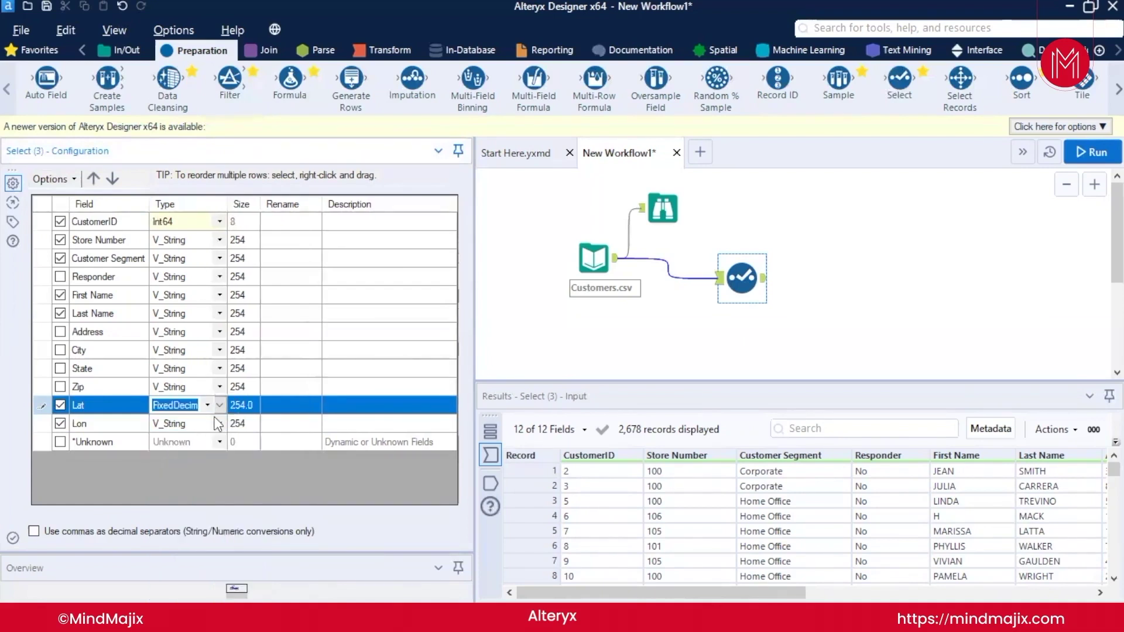
pyautogui.click(220, 424)
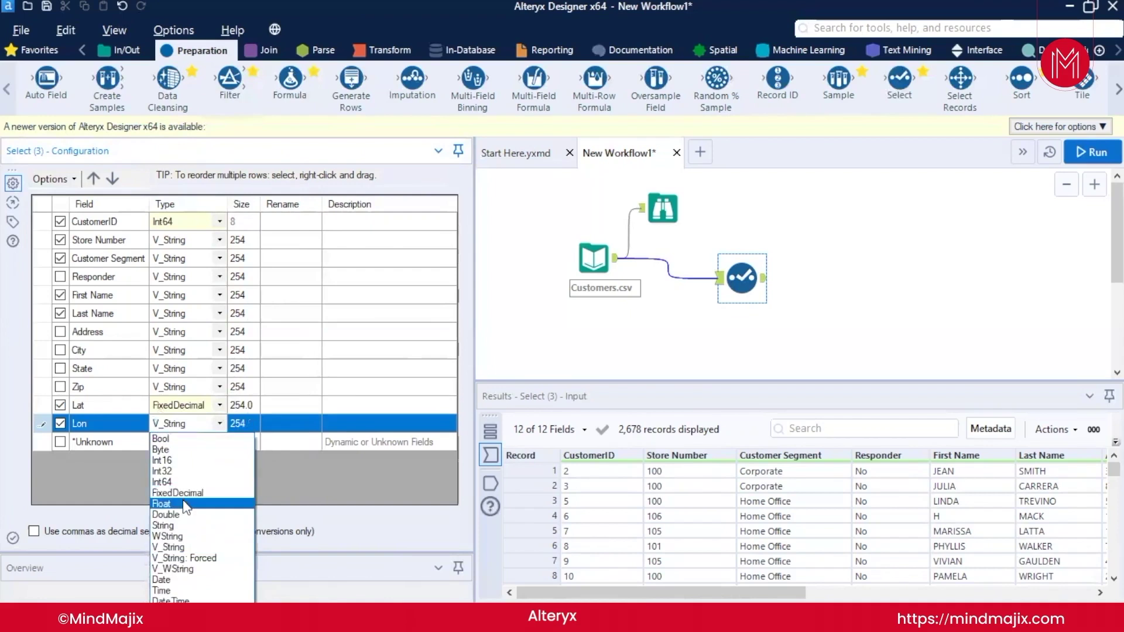
pyautogui.click(181, 493)
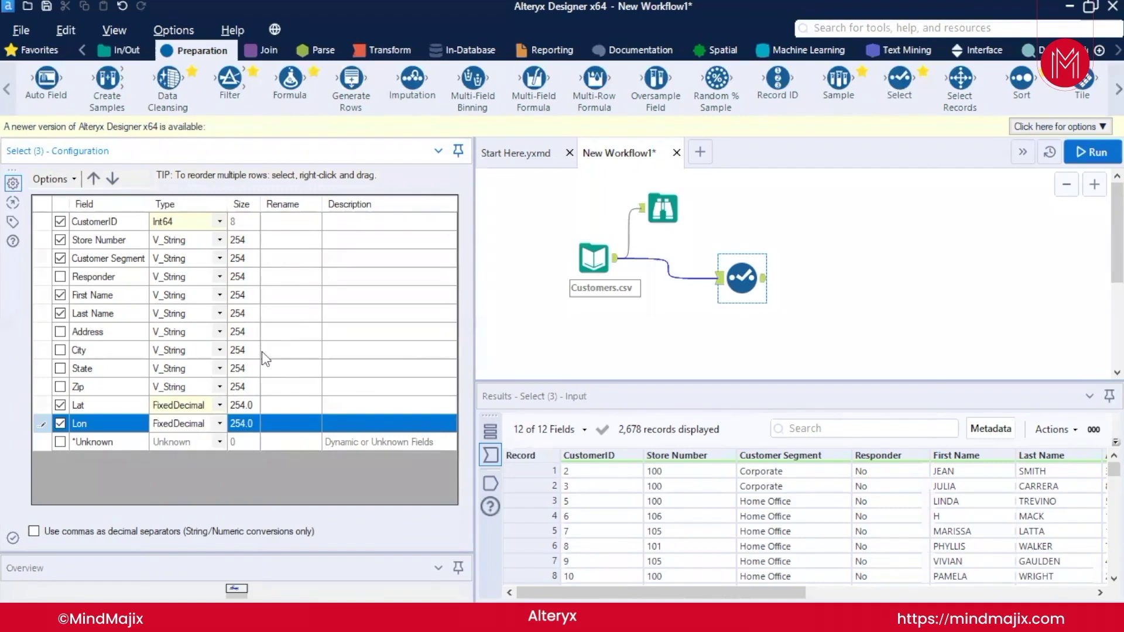
# Step: Set the size of both the First Name and Last Name fields to 50
pyautogui.click(237, 240)
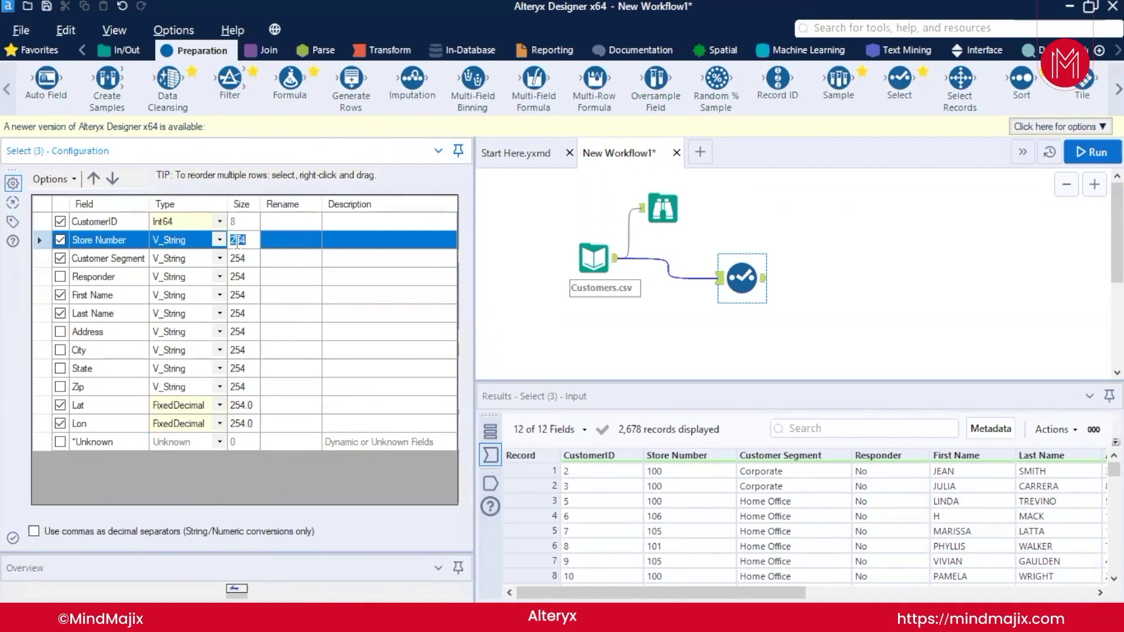
pyautogui.click(246, 296)
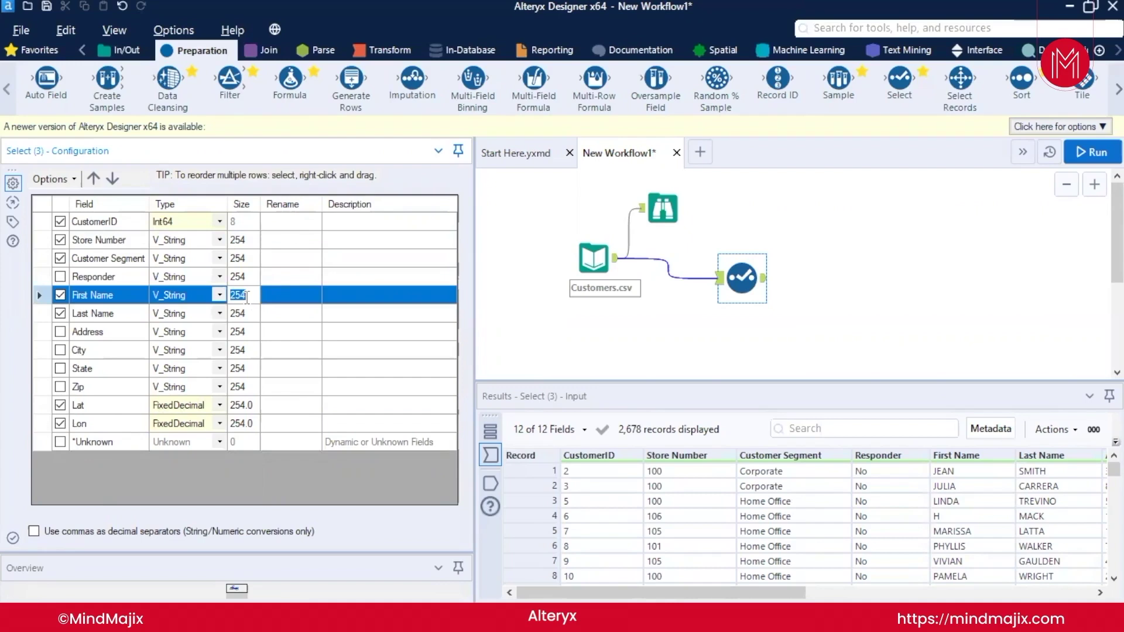
pyautogui.write('50')
pyautogui.click(242, 315)
pyautogui.write('50')
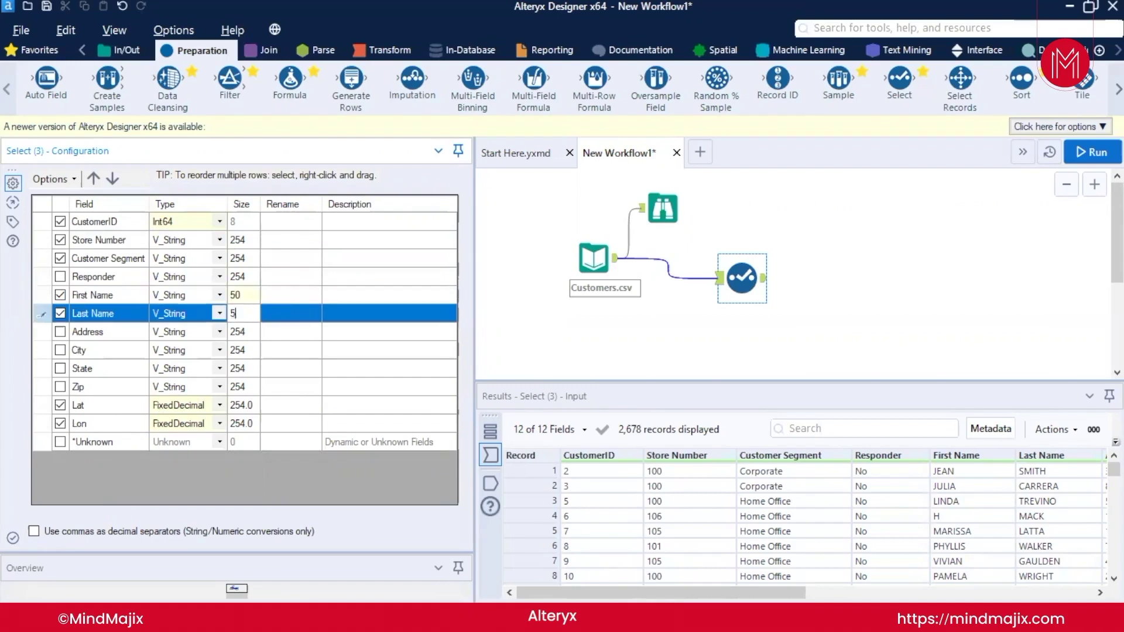
# Step: Rename the CustomerID field to ID in the Select tool
pyautogui.click(271, 319)
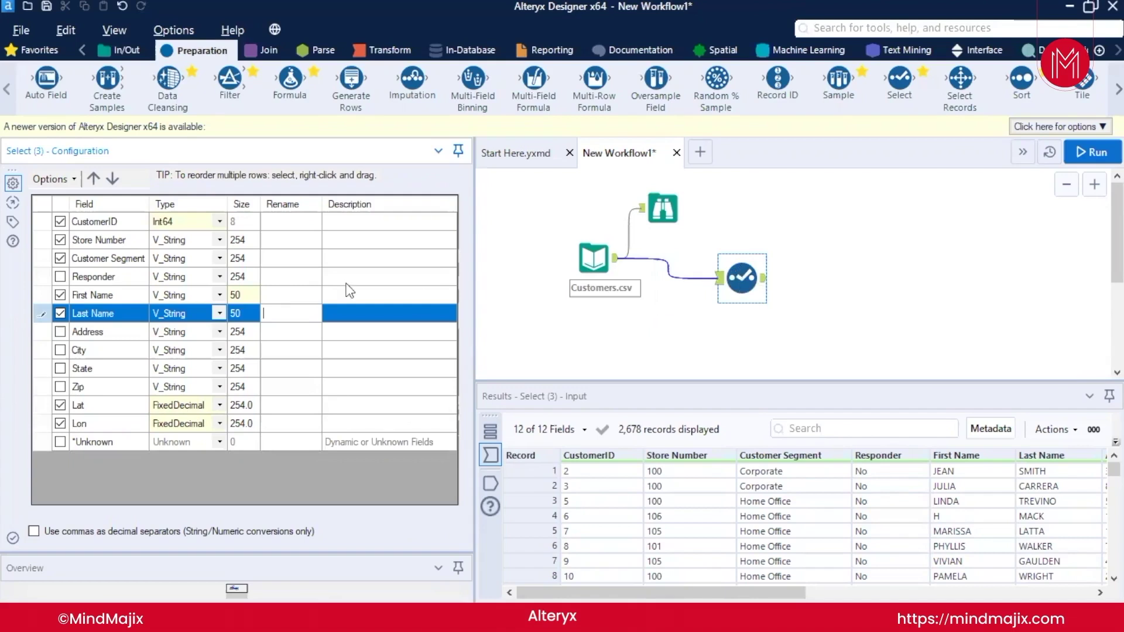
pyautogui.click(286, 225)
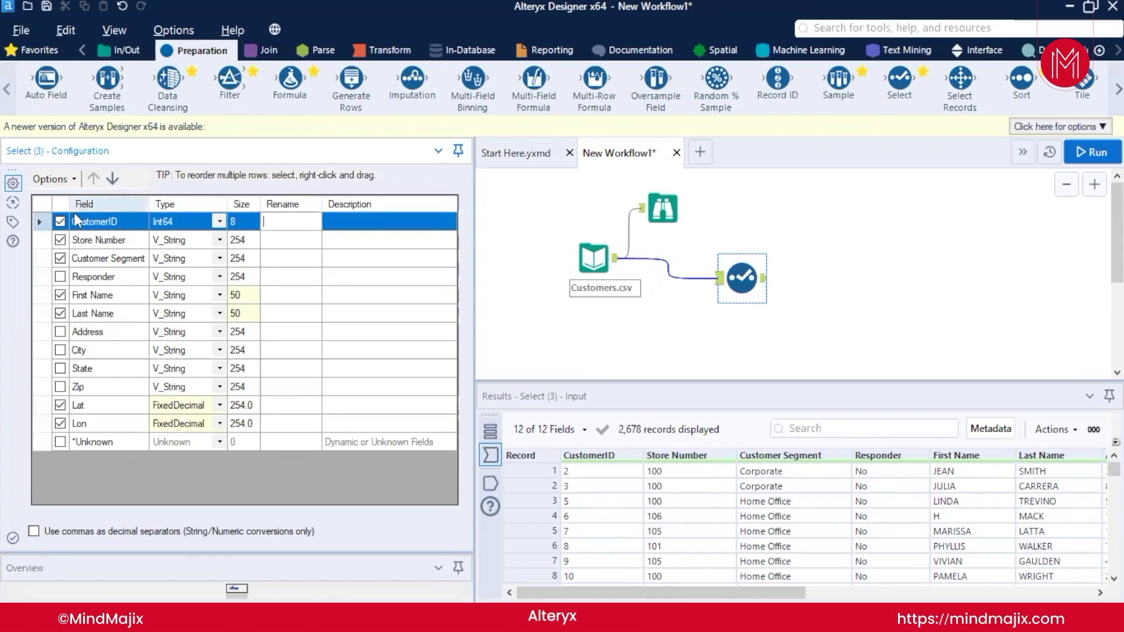
pyautogui.write('ID')
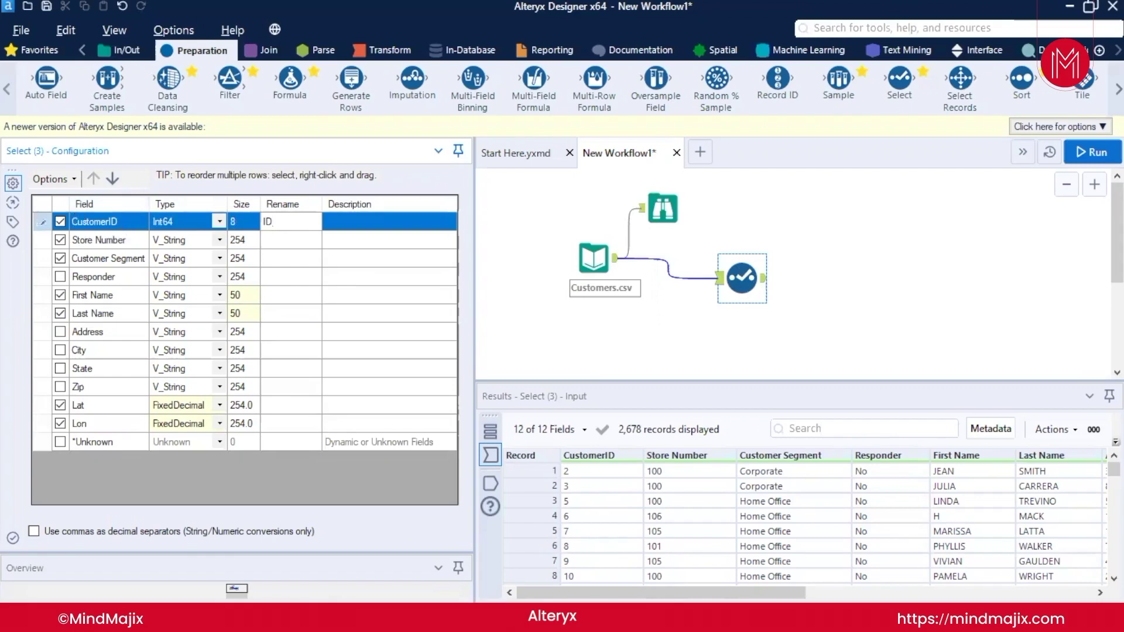
# Step: Rename the Customer Segment field to Segment in the Select tool
pyautogui.click(294, 258)
pyautogui.write('Seg')
pyautogui.press('Escape')
pyautogui.write('Segment')
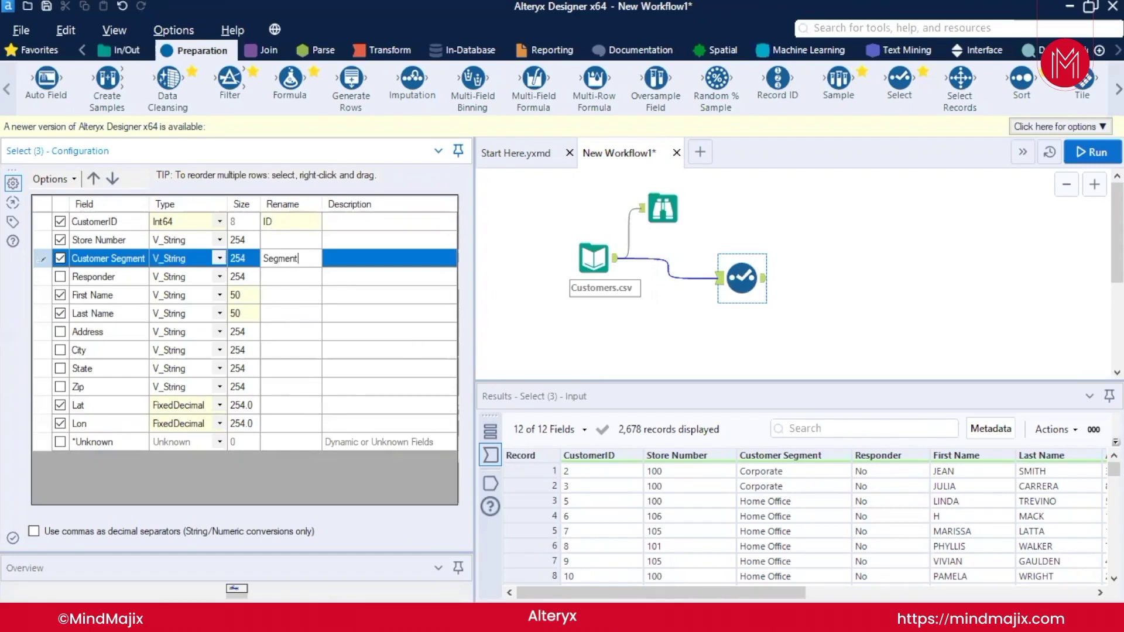
# Step: Rename the Lat field to LAtitude and the Lon field to Longitude
pyautogui.click(281, 404)
pyautogui.write('LAt')
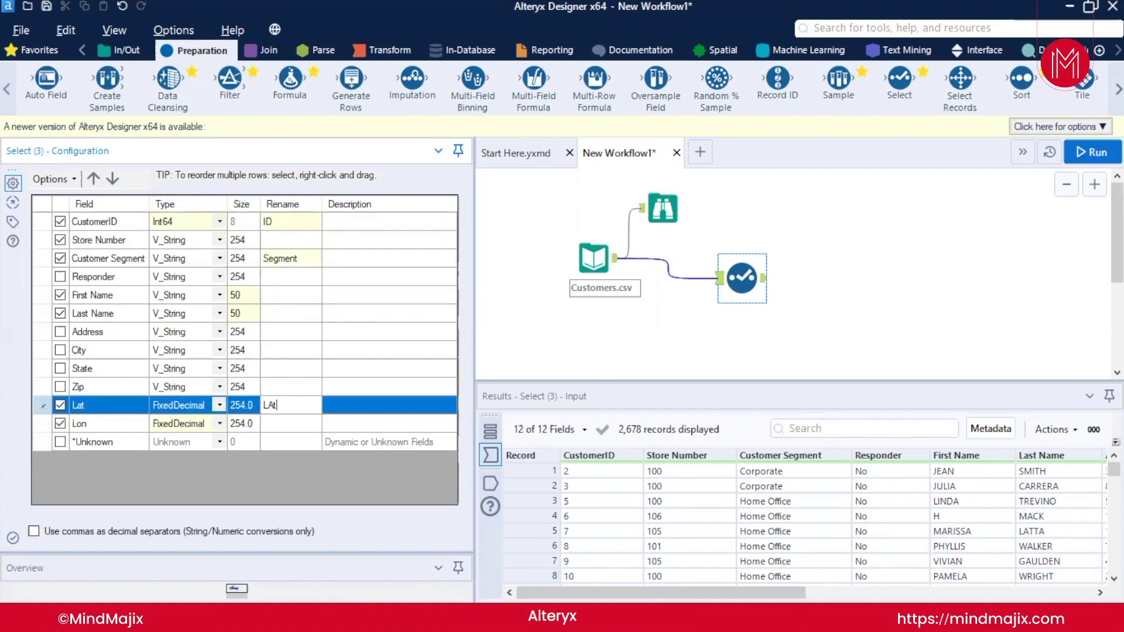
pyautogui.write('itude')
pyautogui.click(272, 425)
pyautogui.write('Longitude')
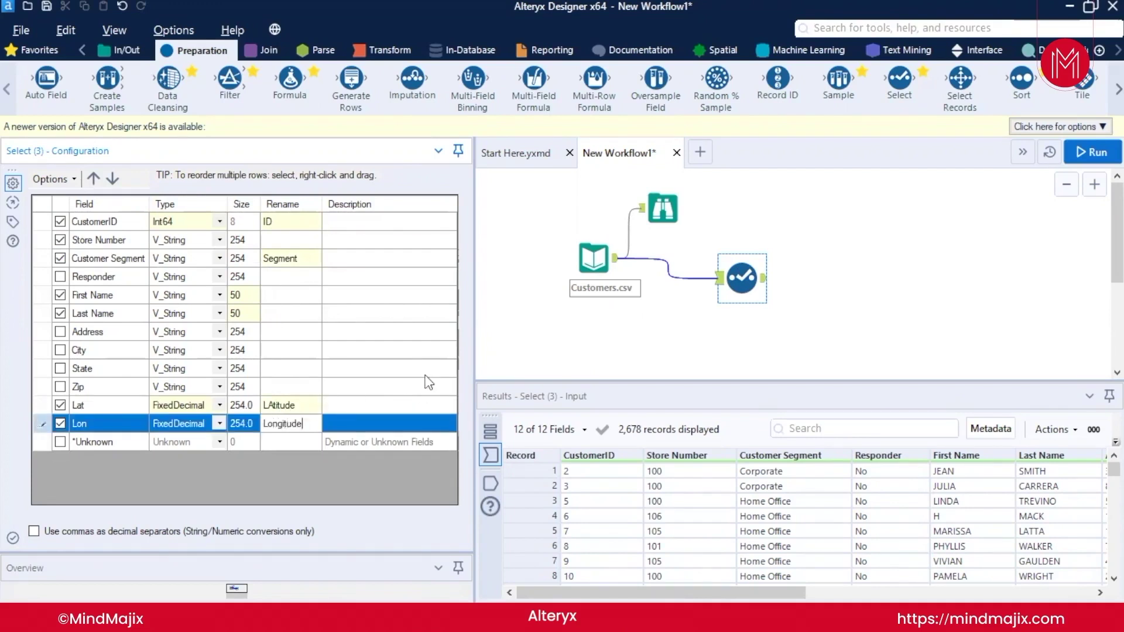
# Step: Run the workflow and display the output records of the Select tool
pyautogui.click(525, 363)
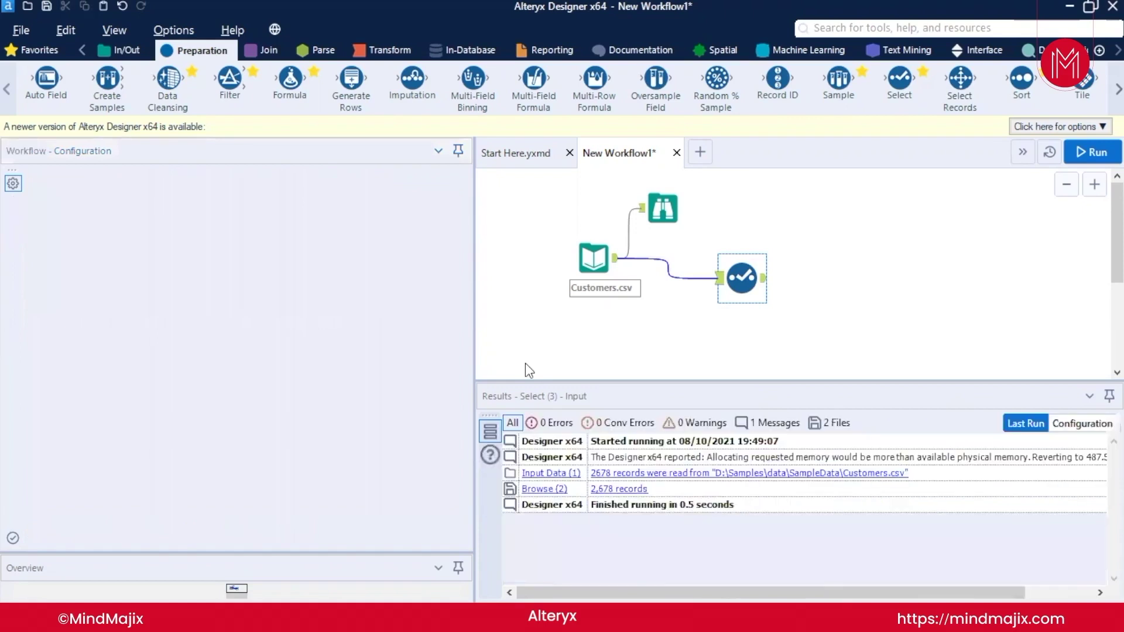
pyautogui.hotkey('ctrl', 'r')
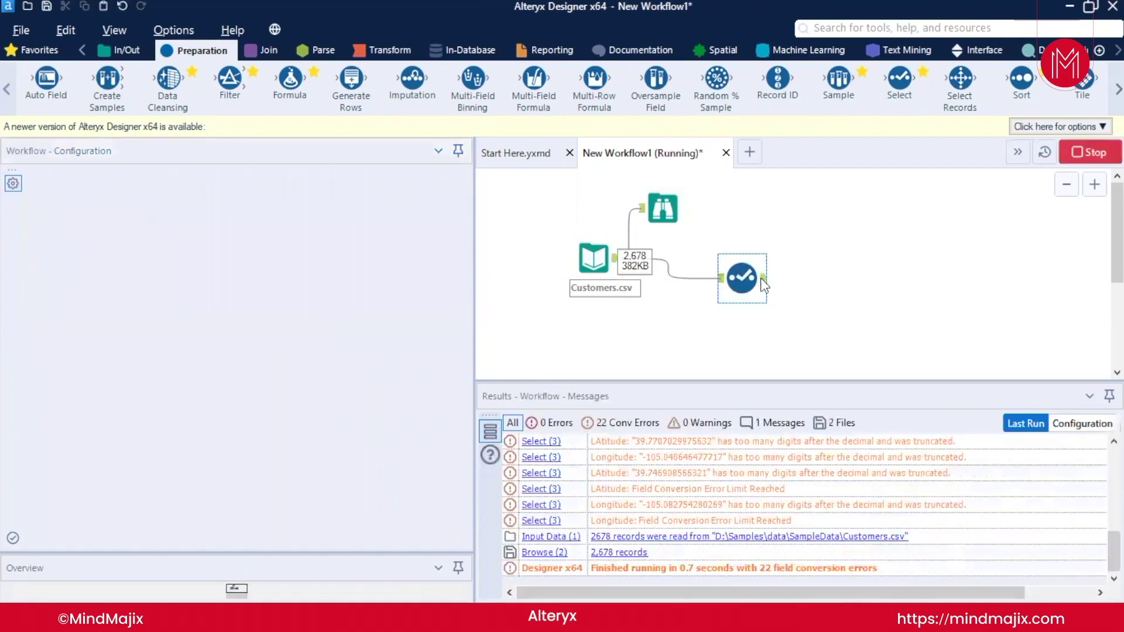
pyautogui.click(761, 280)
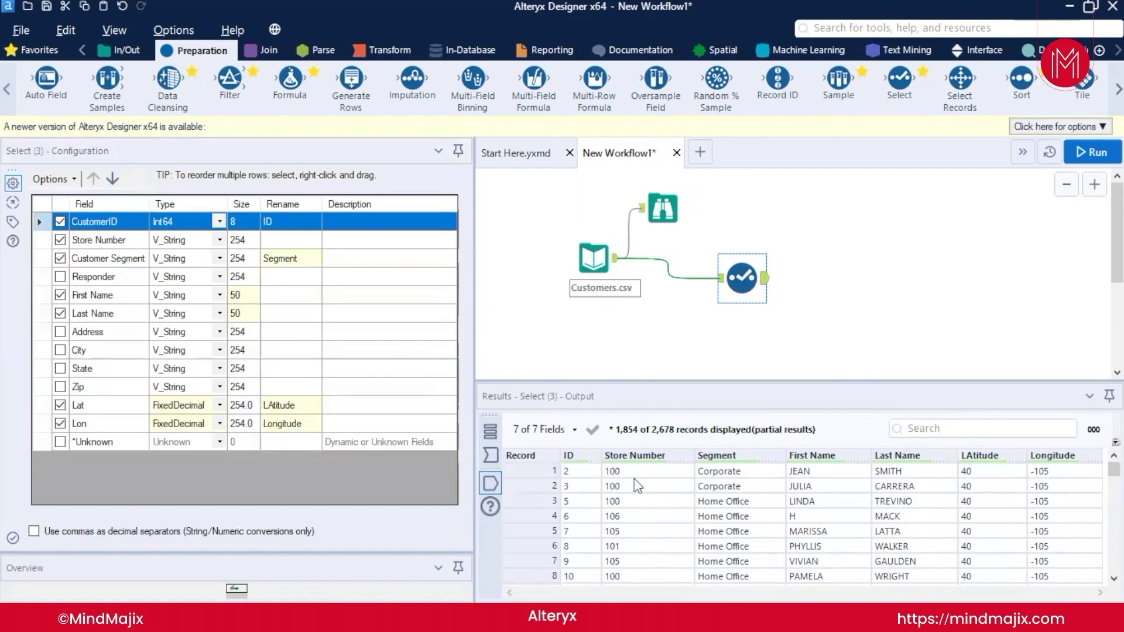
# Step: Describe the Customer Segment field as "This is the Segment of the Customer not Product" and widen the configuration area
pyautogui.click(40, 223)
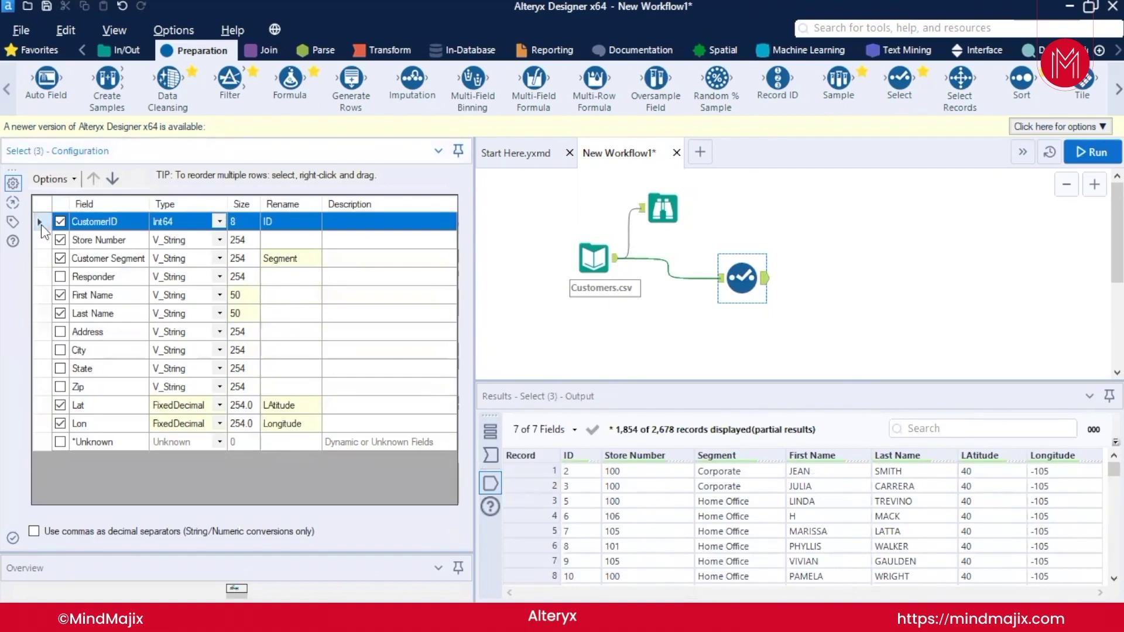
pyautogui.click(360, 217)
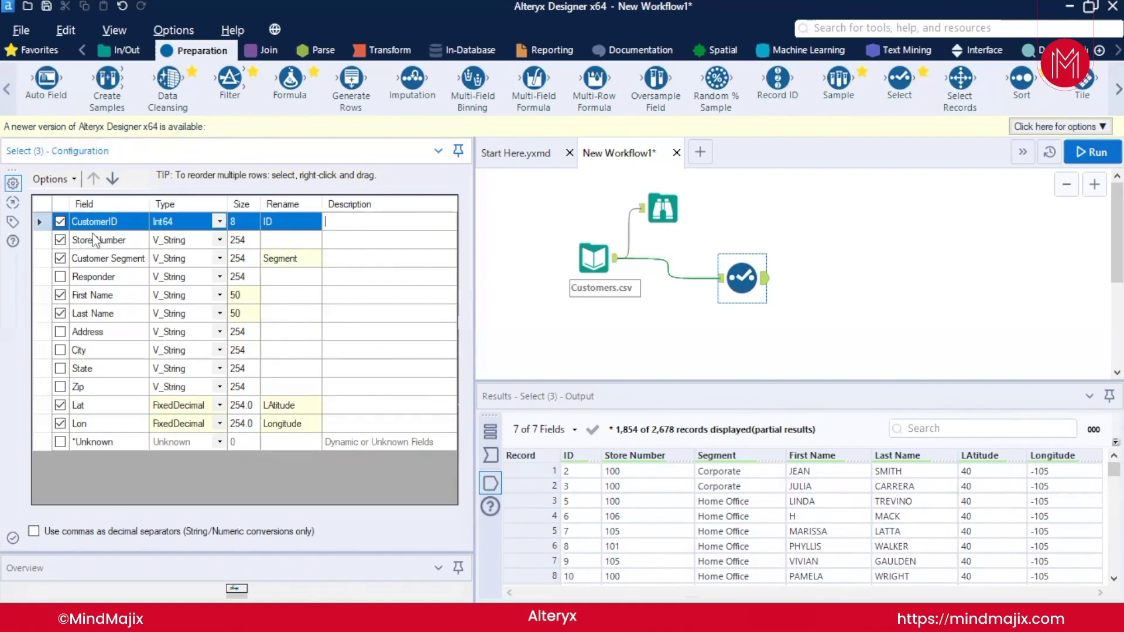
pyautogui.click(358, 258)
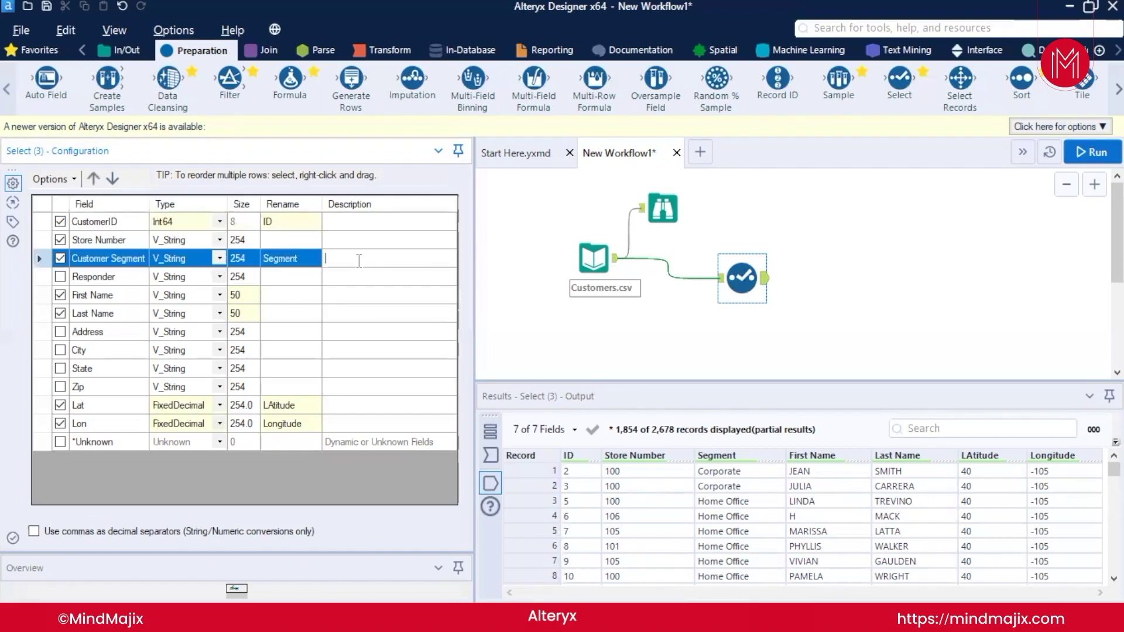
pyautogui.write('This C')
pyautogui.write('is the Seg')
pyautogui.write('ment of the Cu')
pyautogui.write('stomer not Pr')
pyautogui.write('oduct')
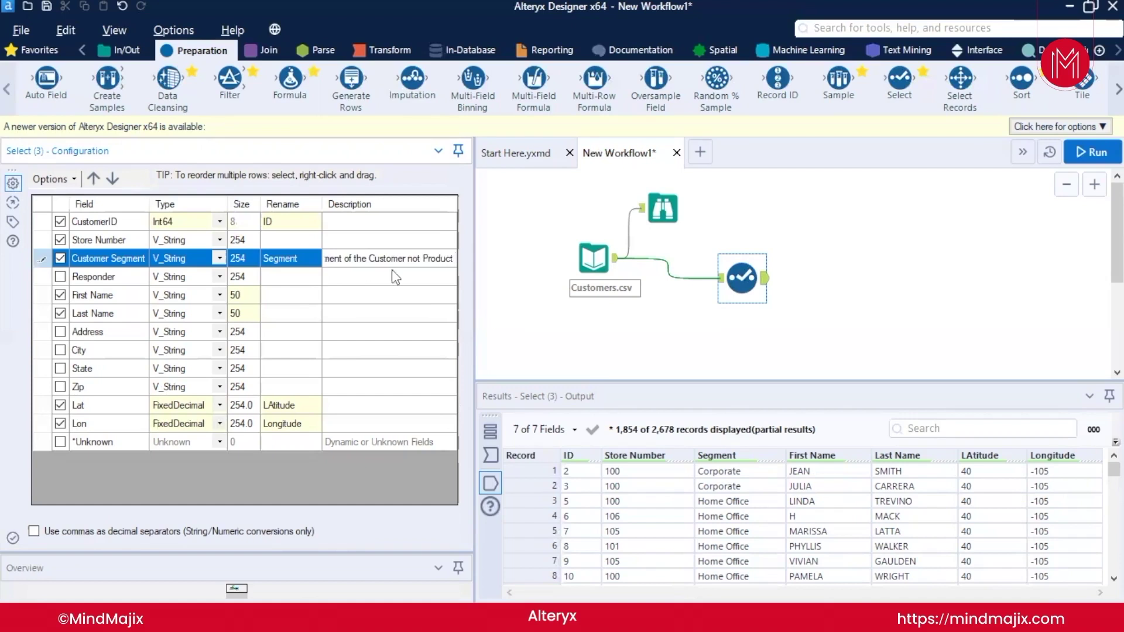
pyautogui.press('BackSpace')
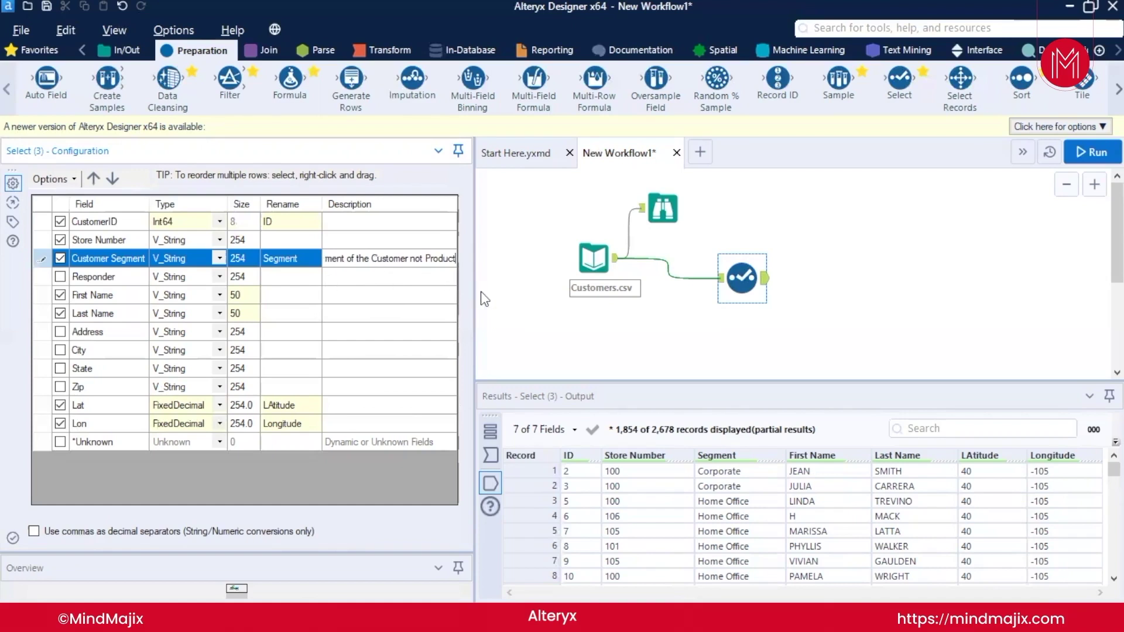
pyautogui.moveTo(474, 292); pyautogui.dragTo(524, 281)
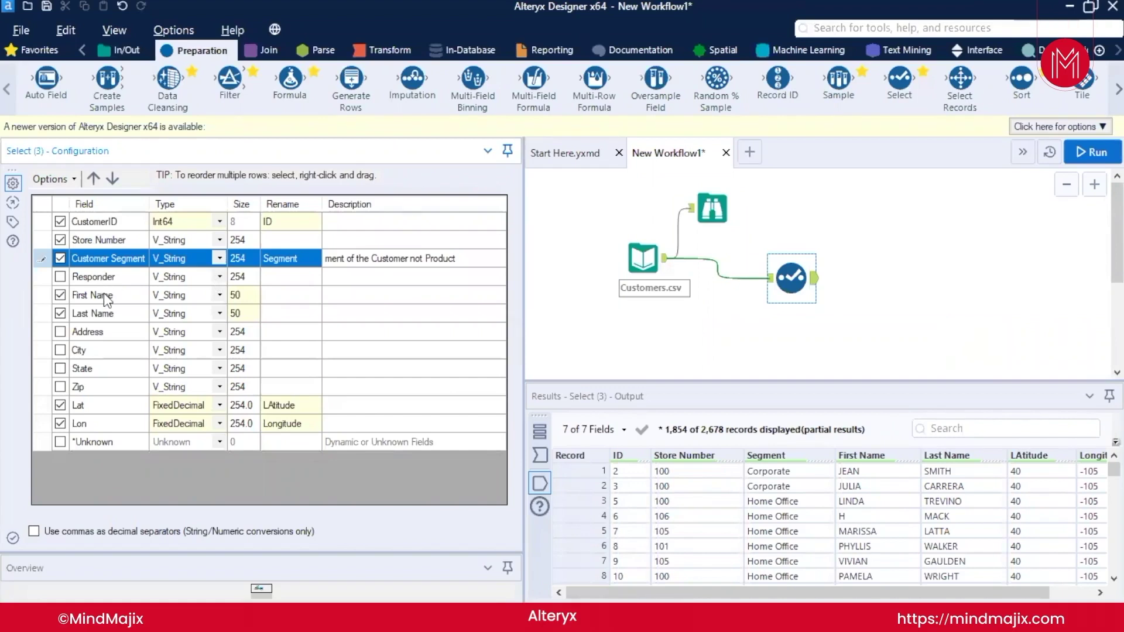
# Step: Move the First Name field to the first position in the Select tool's field order
pyautogui.moveTo(105, 300)
pyautogui.mouseDown()
pyautogui.moveTo(107, 226)
pyautogui.moveTo(107, 279)
pyautogui.mouseUp()
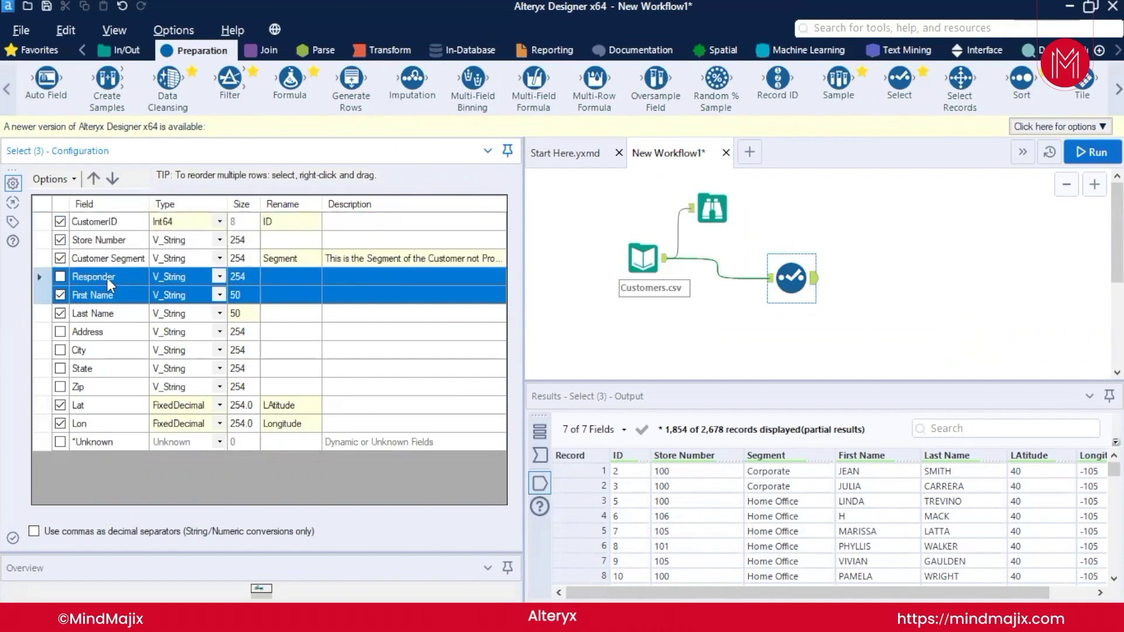
pyautogui.click(97, 298)
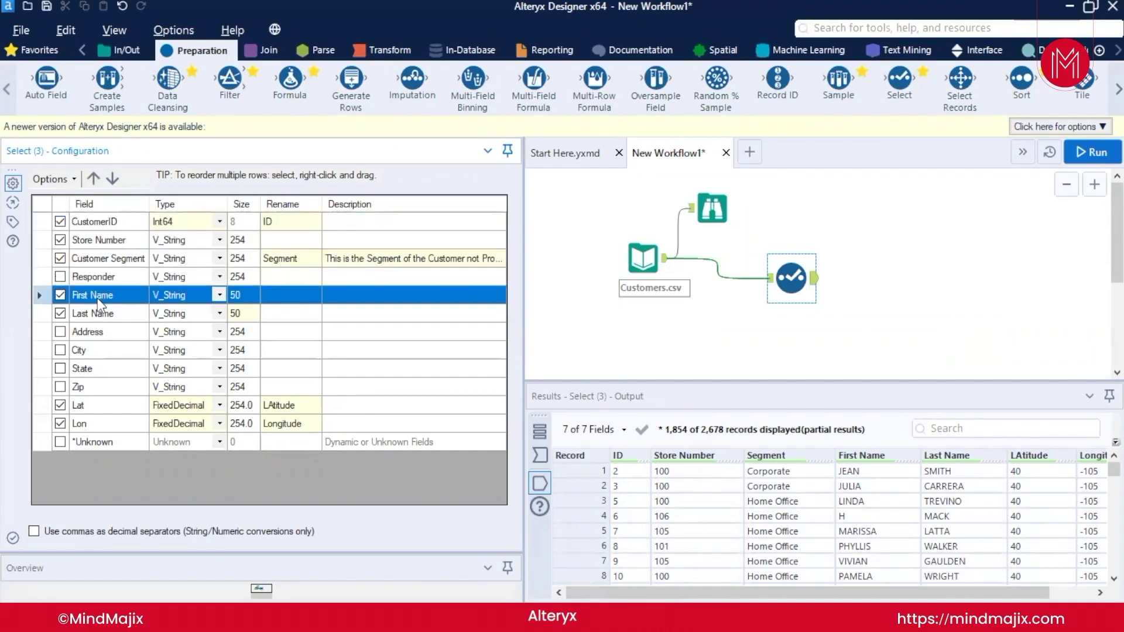
pyautogui.click(97, 179)
pyautogui.click(97, 179)
pyautogui.click(97, 178)
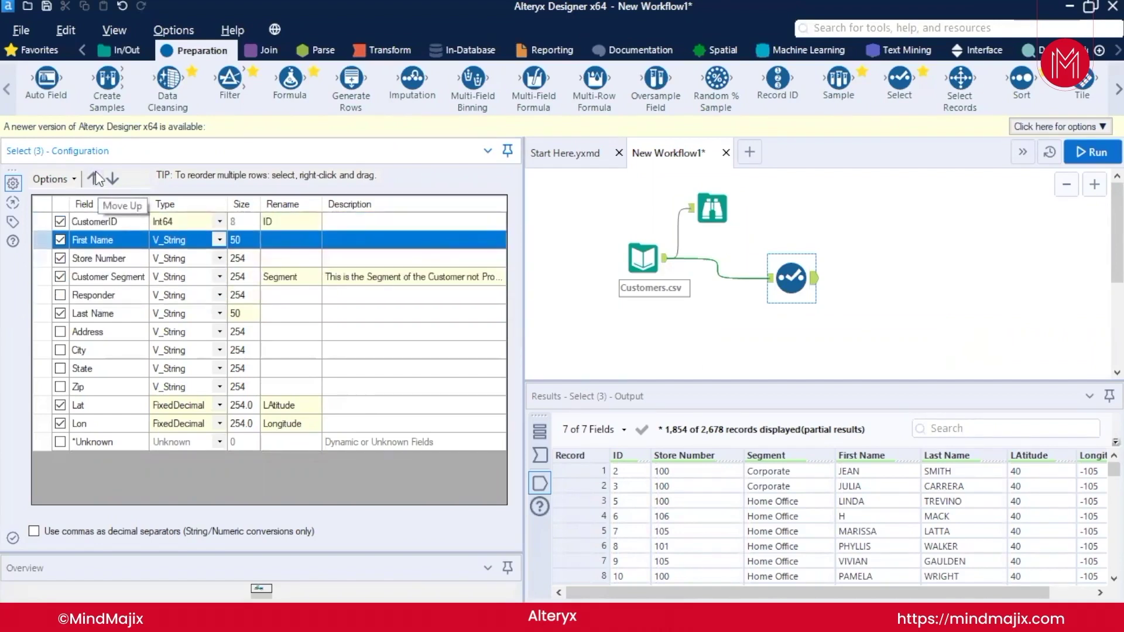
pyautogui.click(97, 179)
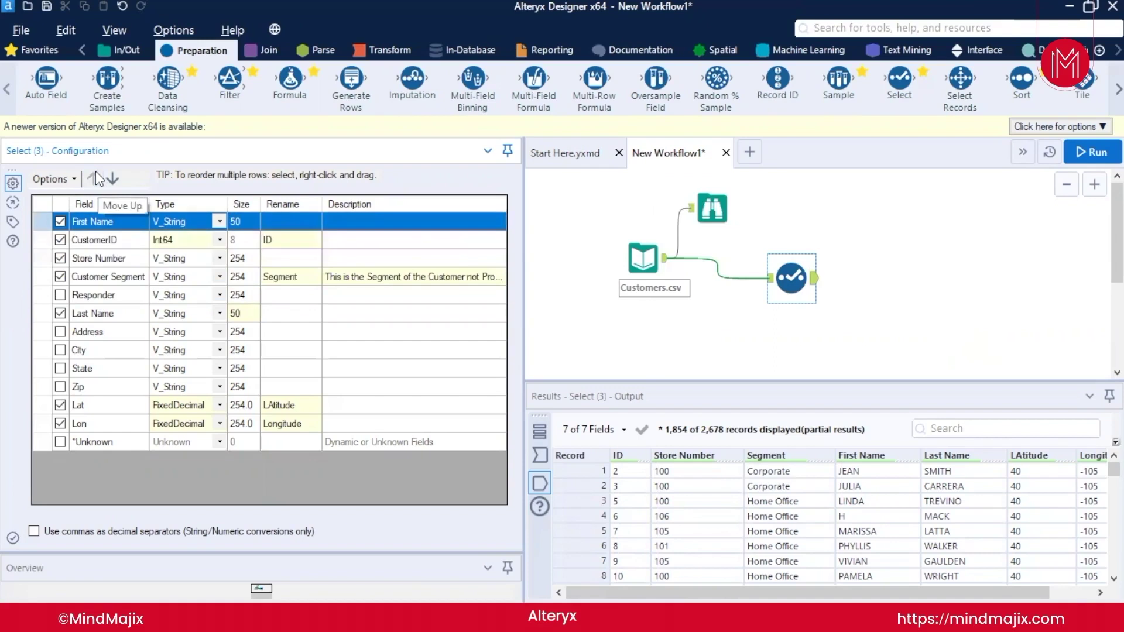
# Step: Move the Last Name field up so it directly follows First Name
pyautogui.click(93, 315)
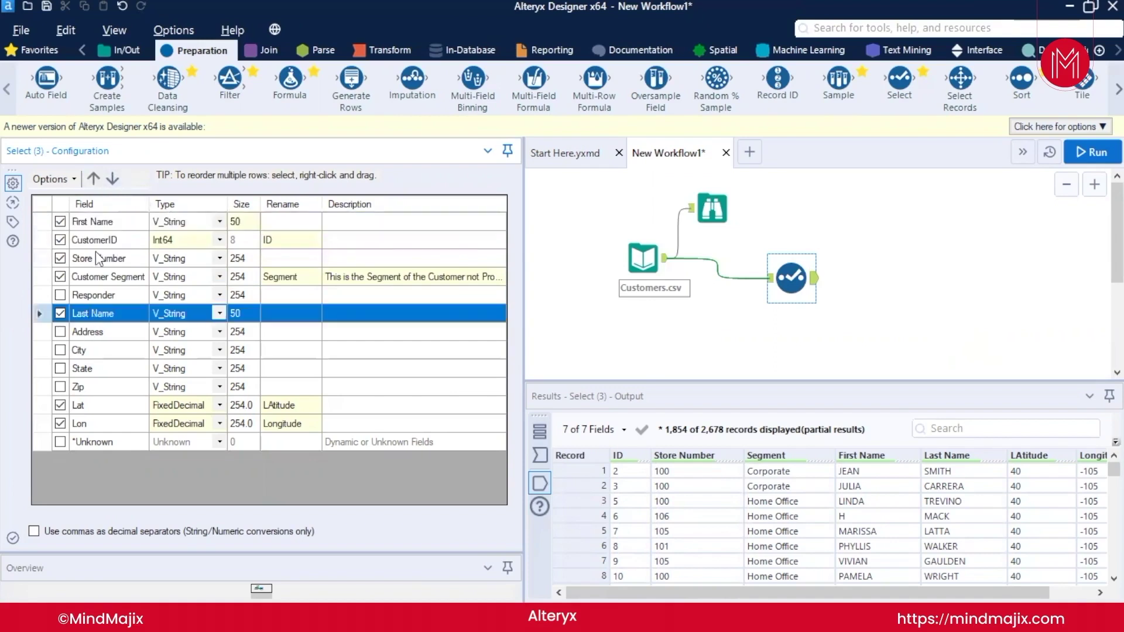
pyautogui.click(96, 178)
pyautogui.click(95, 178)
pyautogui.click(95, 183)
pyautogui.click(95, 183)
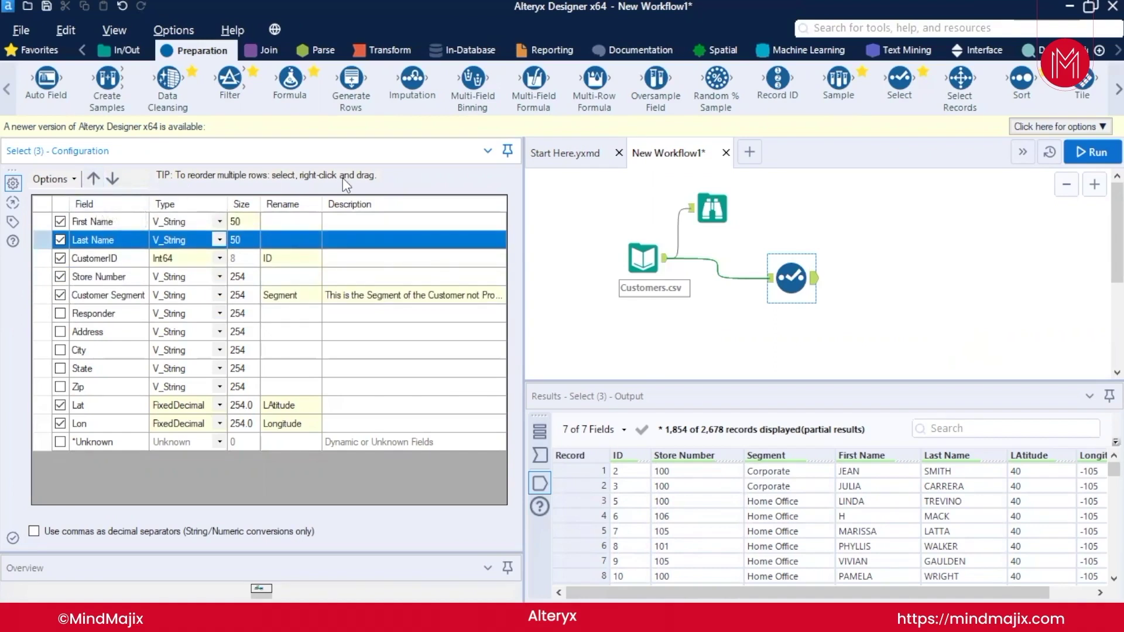
# Step: Try to reorder the Store Number, Customer Segment and Responder fields together as one block
pyautogui.click(109, 281)
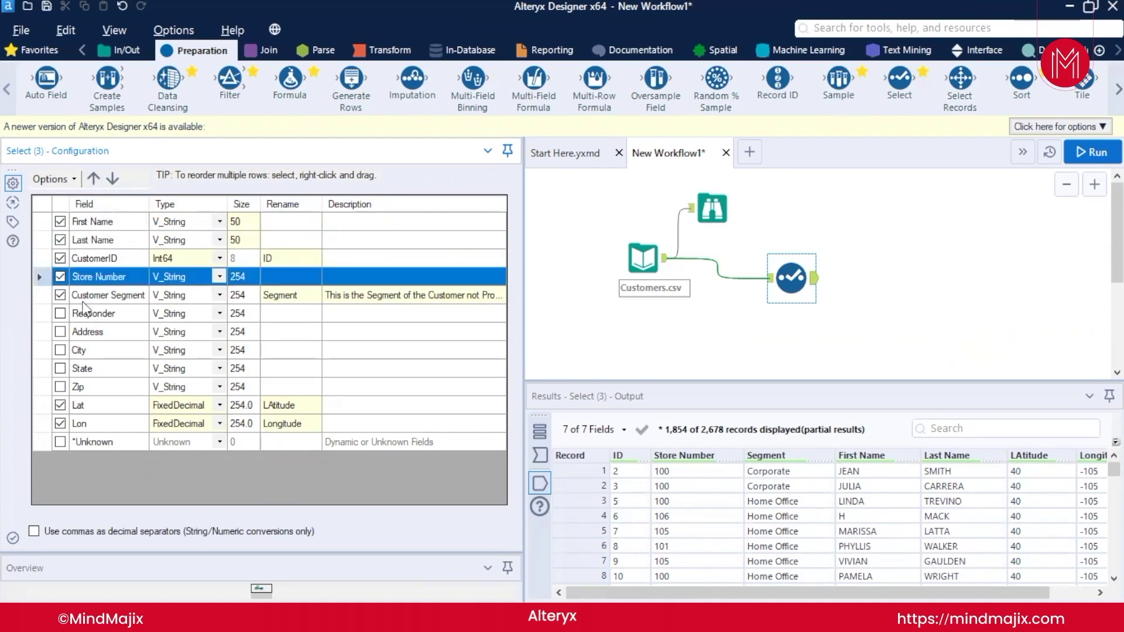
pyautogui.keyDown('ctrl'); pyautogui.click(82, 294); pyautogui.keyUp('ctrl')
pyautogui.keyDown('ctrl'); pyautogui.click(87, 313); pyautogui.keyUp('ctrl')
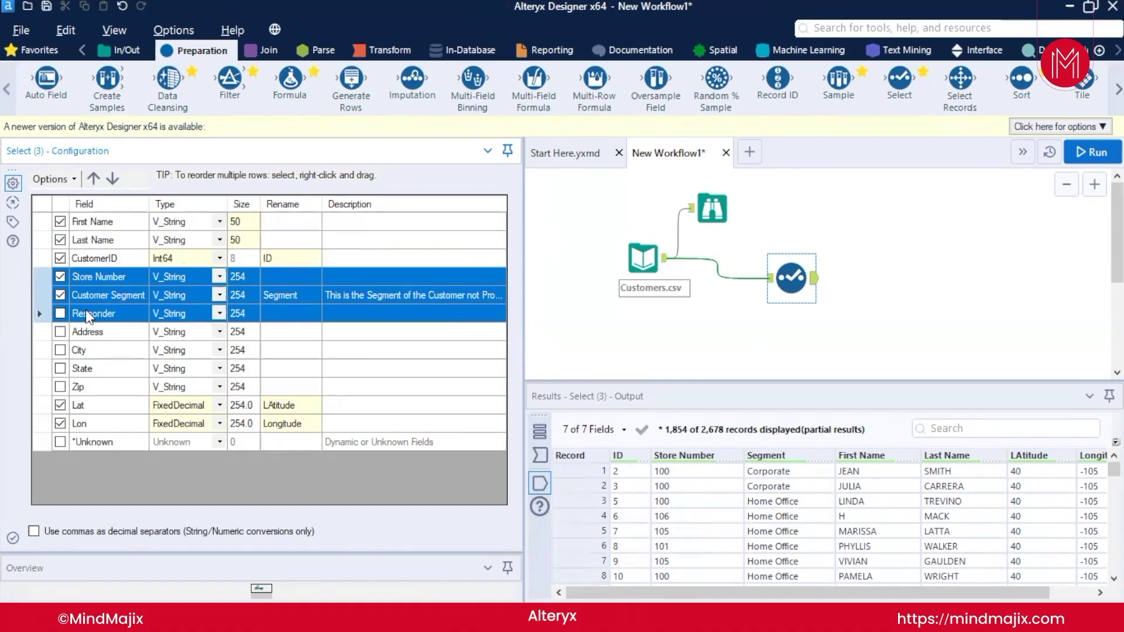
pyautogui.moveTo(85, 276)
pyautogui.mouseDown()
pyautogui.moveTo(83, 233)
pyautogui.moveTo(83, 268)
pyautogui.mouseUp()
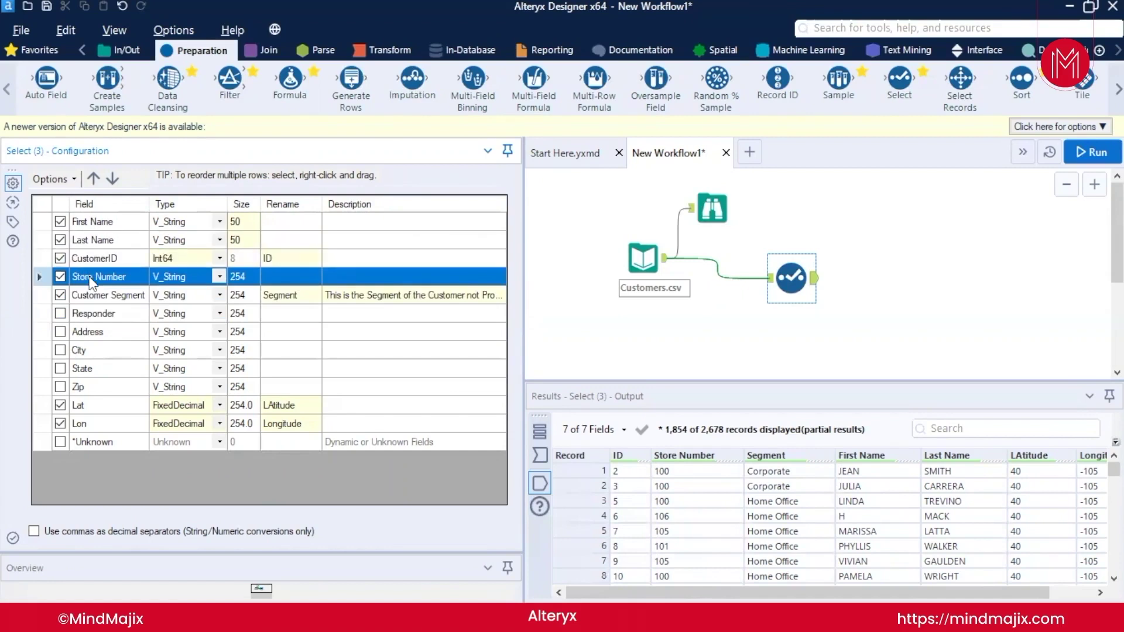
pyautogui.keyDown('shift'); pyautogui.click(94, 315); pyautogui.keyUp('shift')
# Step: Move the block of fields from CustomerID through State above First Name and Last Name
pyautogui.moveTo(90, 275); pyautogui.dragTo(102, 256)
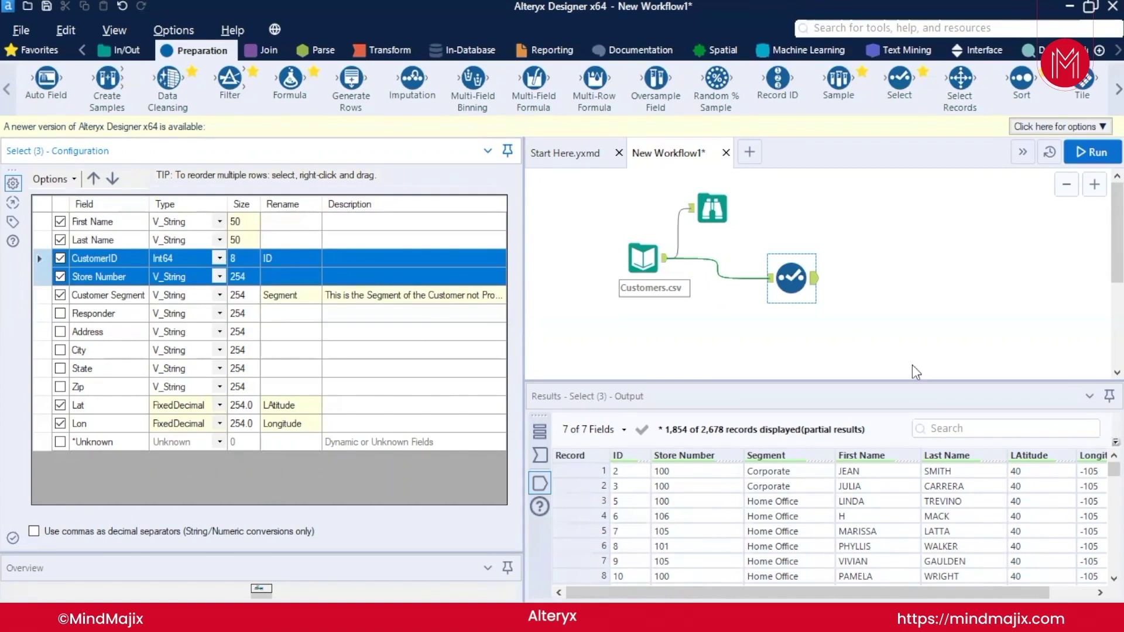
pyautogui.keyDown('shift'); pyautogui.click(82, 368); pyautogui.keyUp('shift')
pyautogui.click(94, 179)
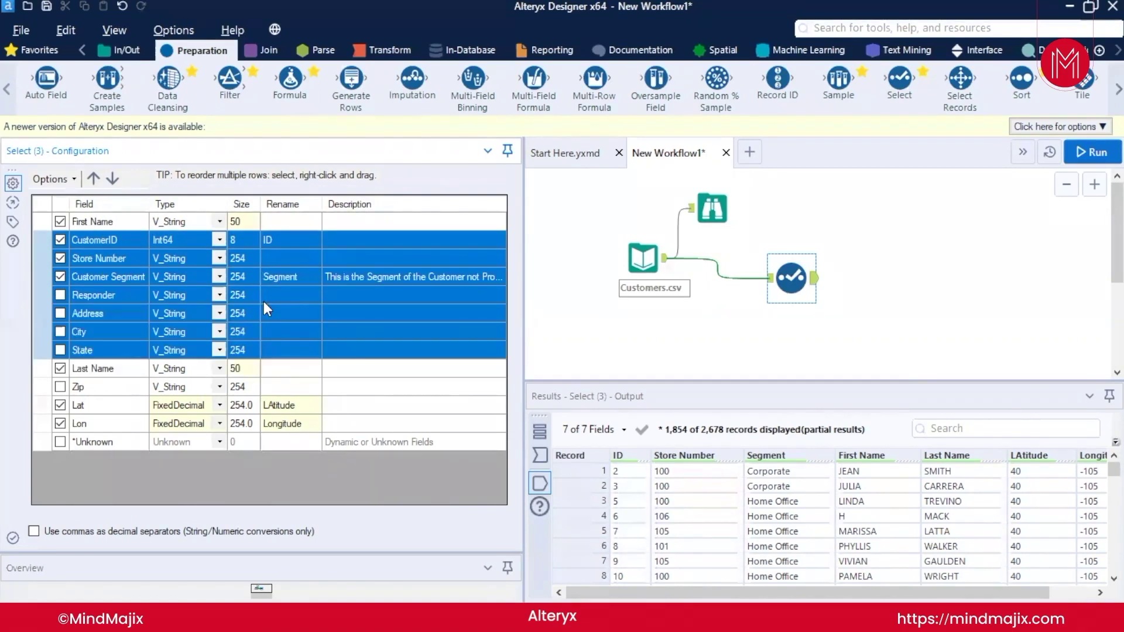
pyautogui.click(93, 179)
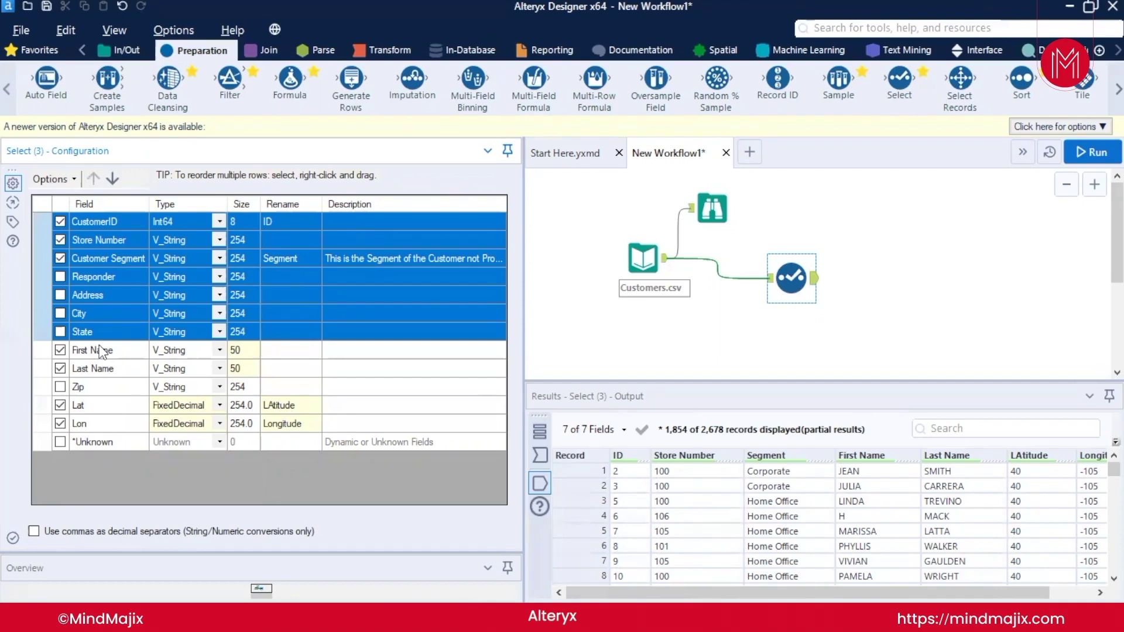
pyautogui.click(103, 352)
pyautogui.click(93, 178)
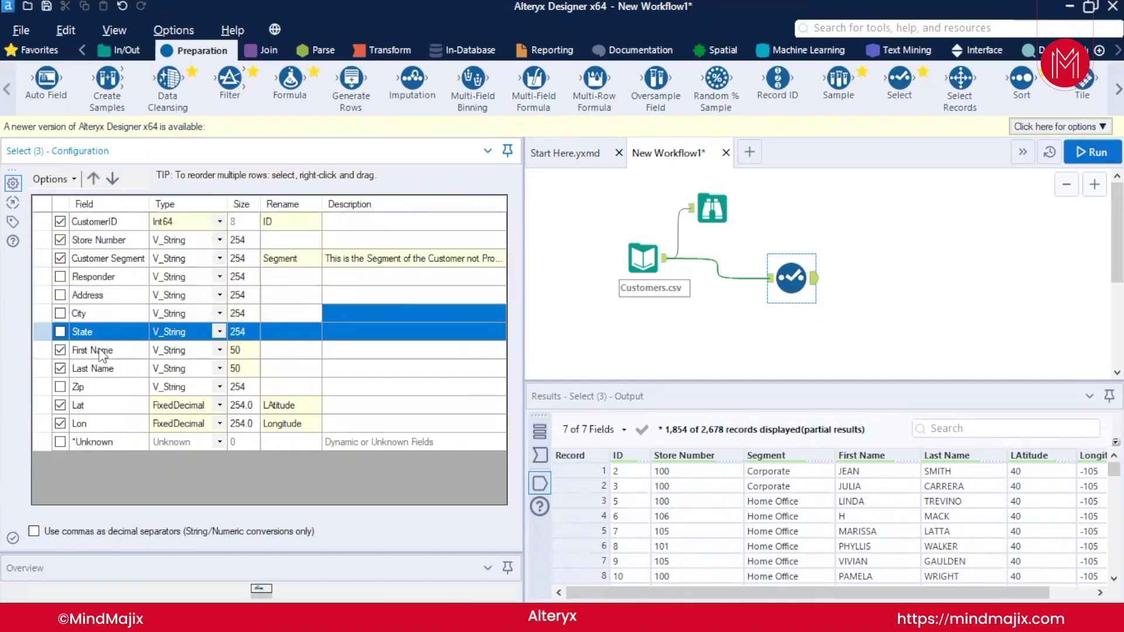
pyautogui.click(112, 179)
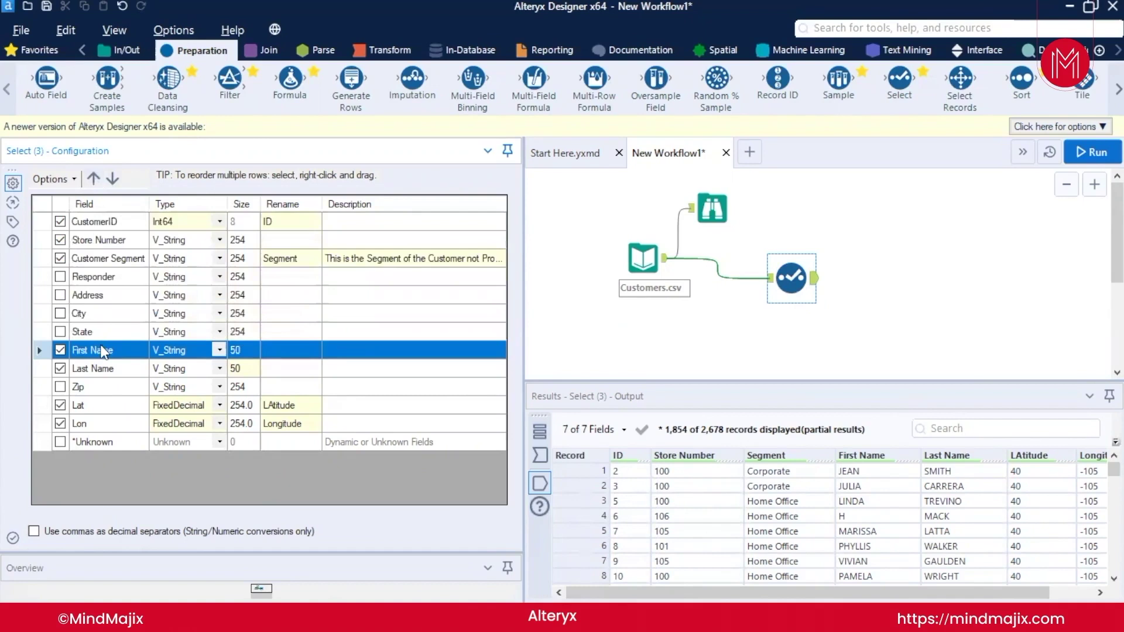
pyautogui.moveTo(103, 350)
pyautogui.mouseDown()
pyautogui.moveTo(124, 267)
pyautogui.moveTo(112, 354)
pyautogui.mouseUp()
# Step: Run the workflow again and add a Data Cleansing tool connected to the Select tool's output
pyautogui.click(1078, 151)
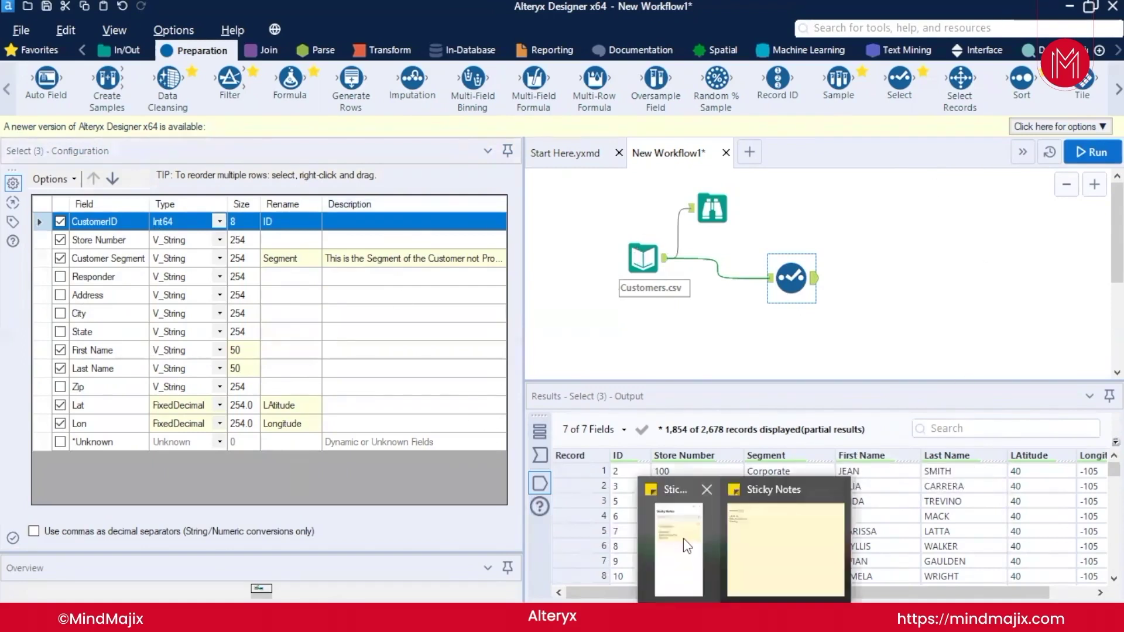
pyautogui.click(683, 536)
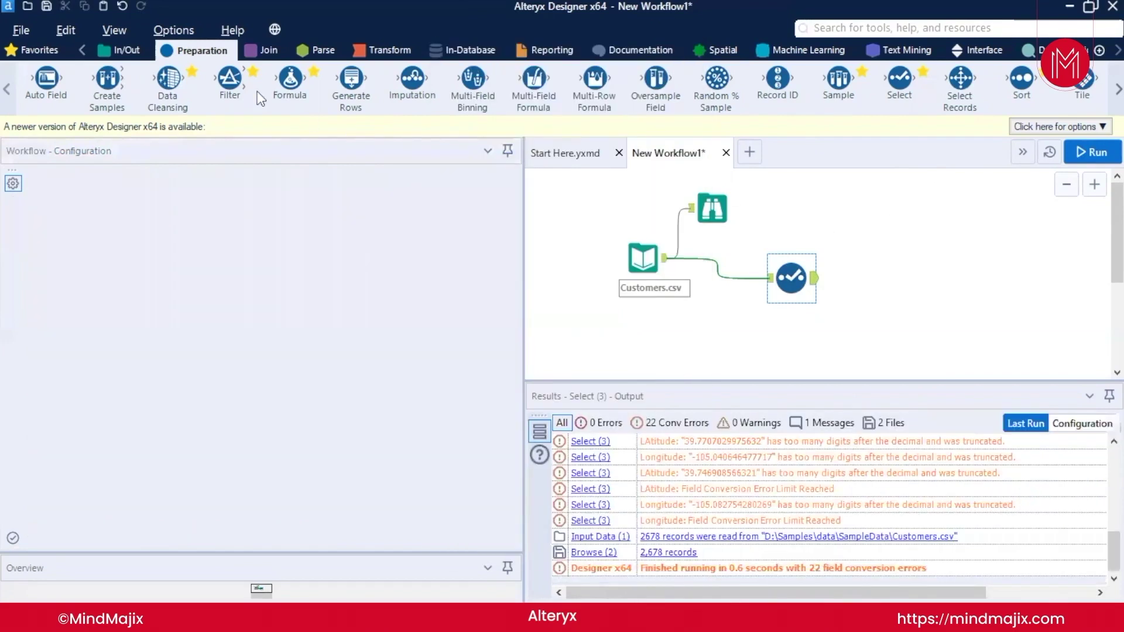
pyautogui.moveTo(168, 88); pyautogui.dragTo(900, 237)
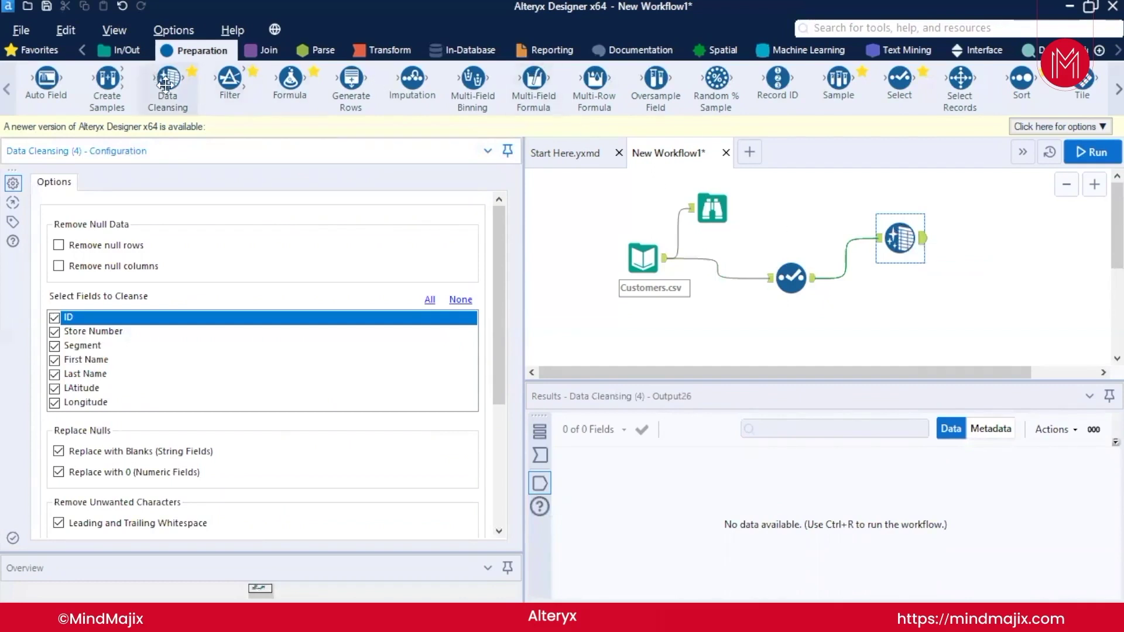
pyautogui.moveTo(166, 85)
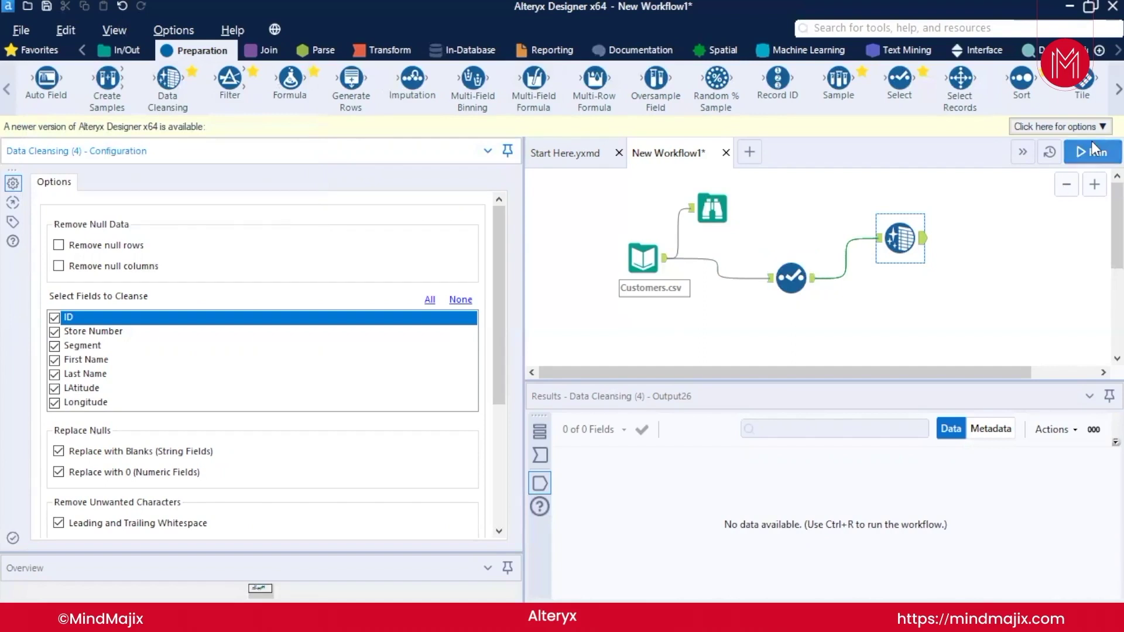
# Step: Run the extended workflow and check the records leaving the Select tool
pyautogui.click(814, 283)
pyautogui.hotkey('ctrl', 'r')
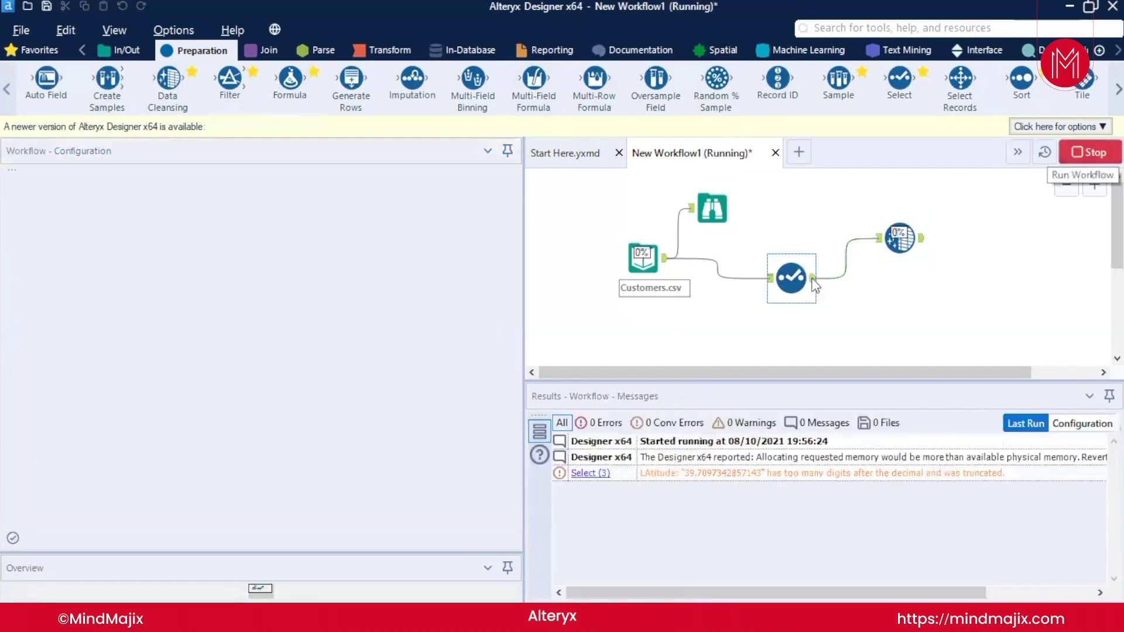
pyautogui.click(813, 279)
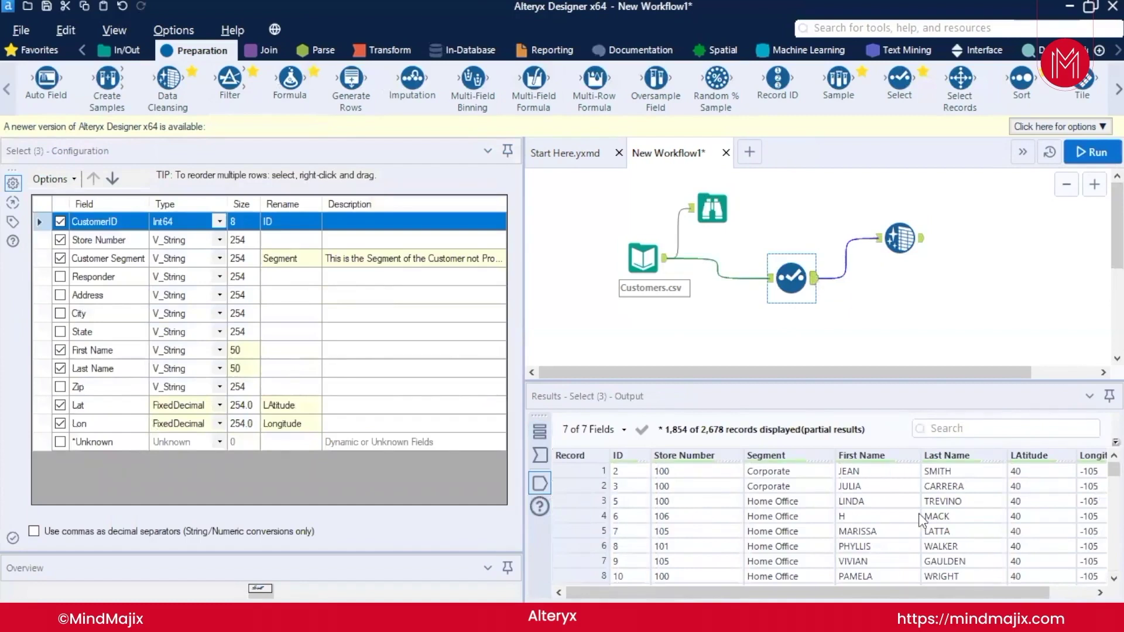
# Step: Enable case modification in the Data Cleansing tool and set it to Title Case
pyautogui.click(897, 239)
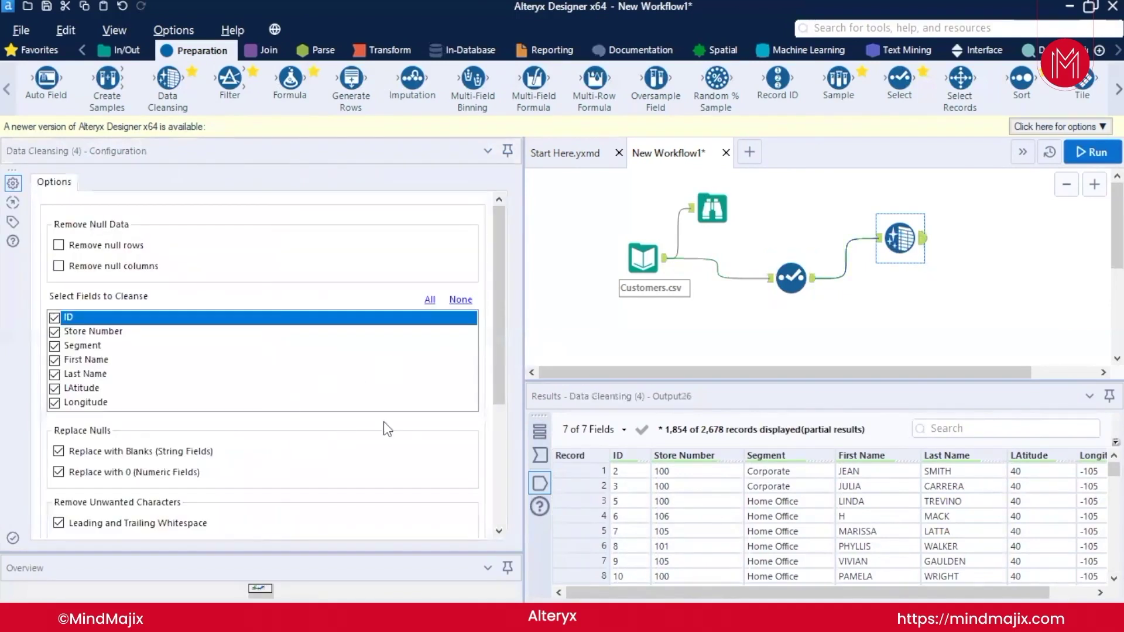
pyautogui.moveTo(497, 360); pyautogui.dragTo(497, 490)
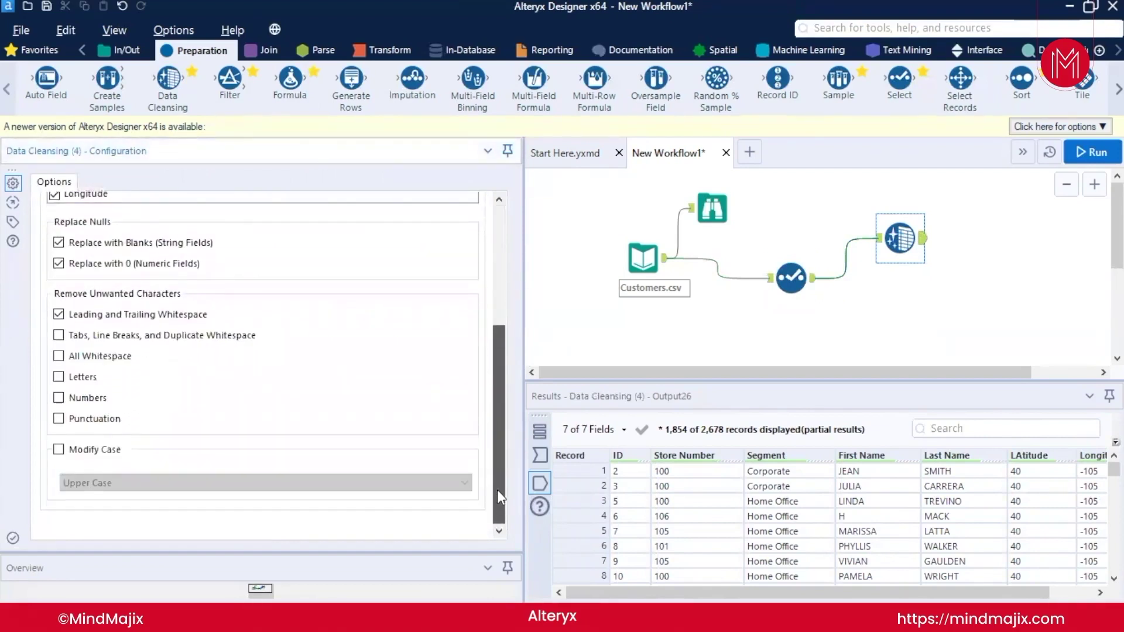
pyautogui.click(59, 448)
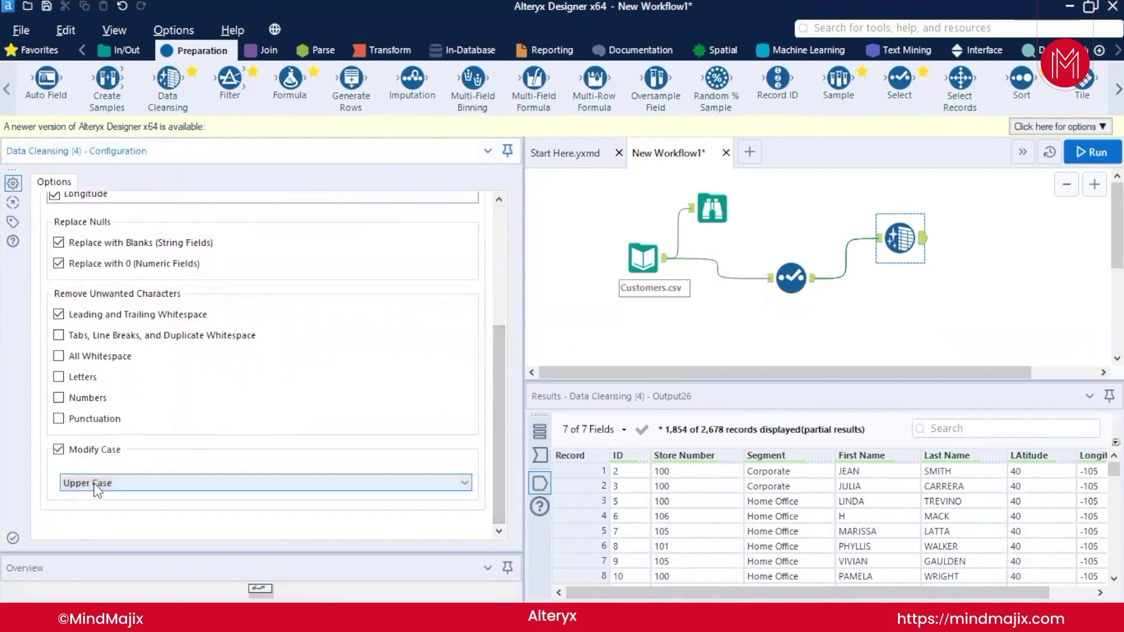
pyautogui.click(94, 483)
pyautogui.click(88, 509)
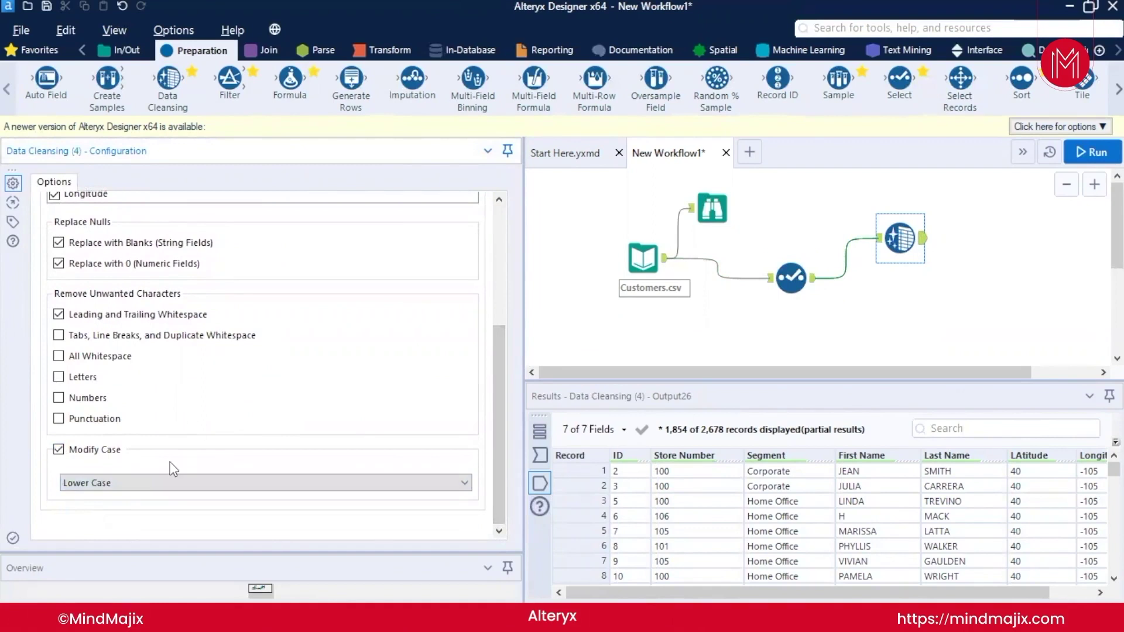
pyautogui.click(144, 487)
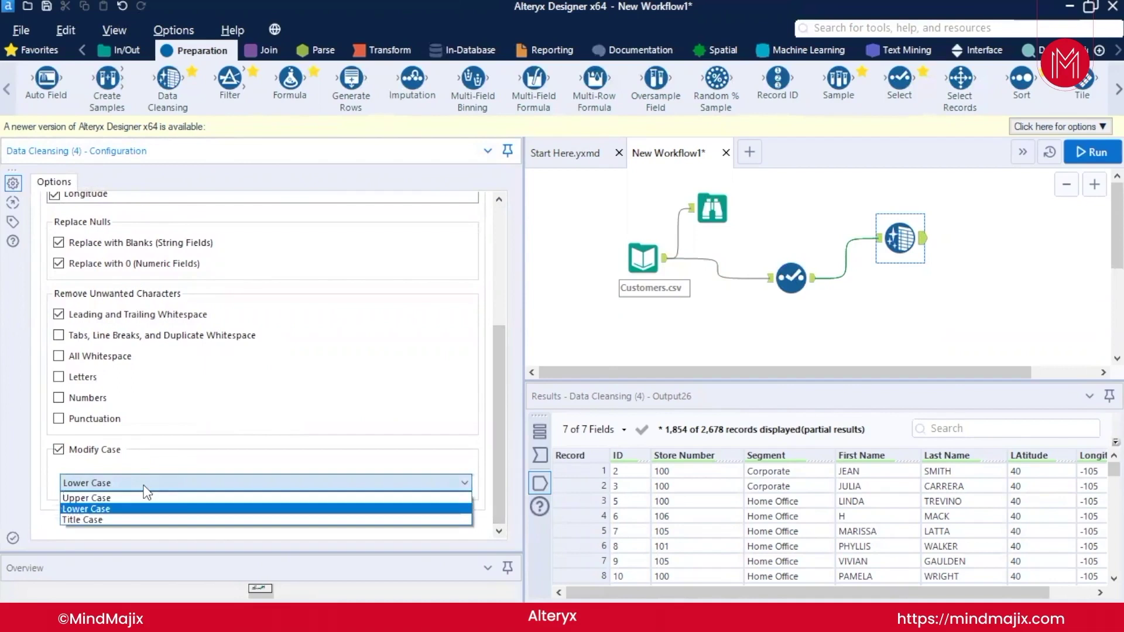
pyautogui.click(130, 520)
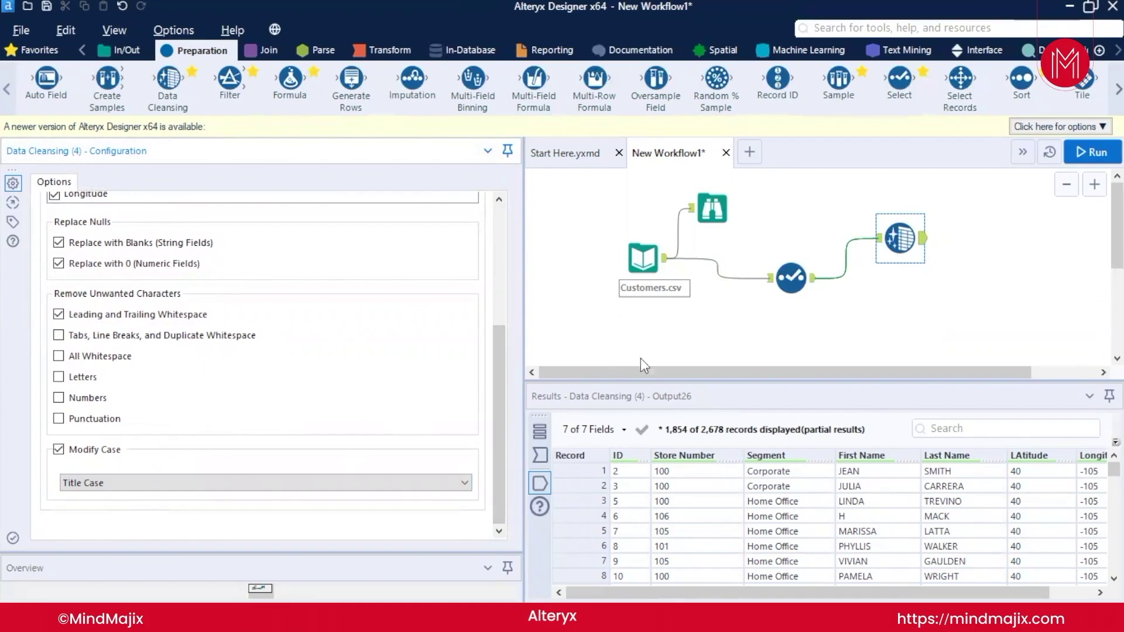
# Step: Run the workflow and check the records leaving the Data Cleansing tool against its cleansing options
pyautogui.click(1090, 153)
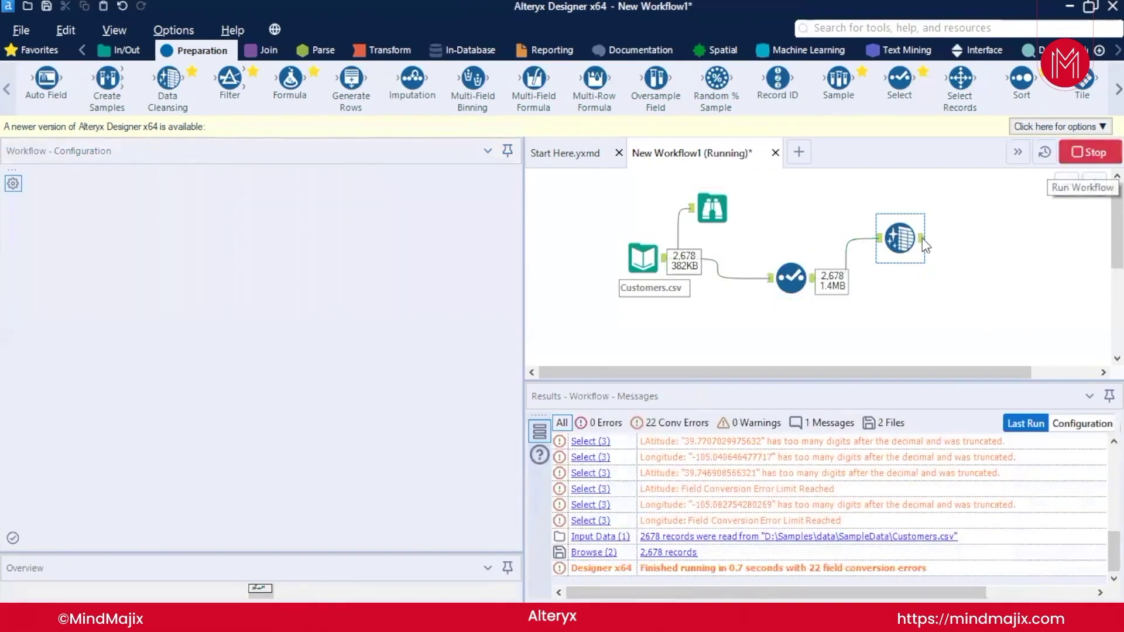
pyautogui.click(922, 238)
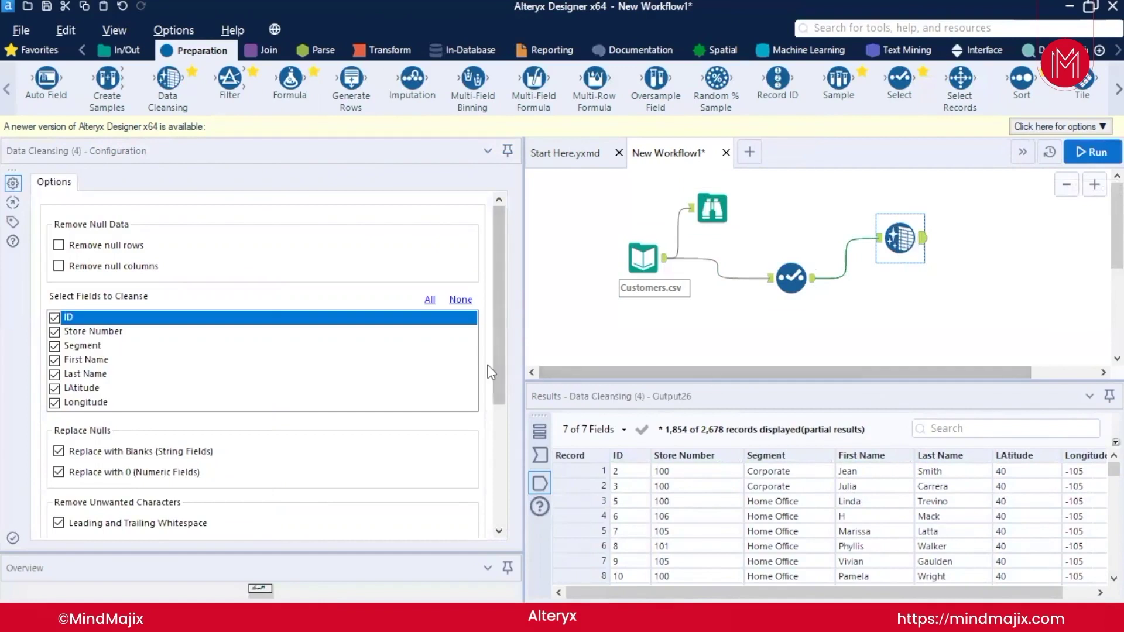
pyautogui.moveTo(497, 370); pyautogui.dragTo(503, 506)
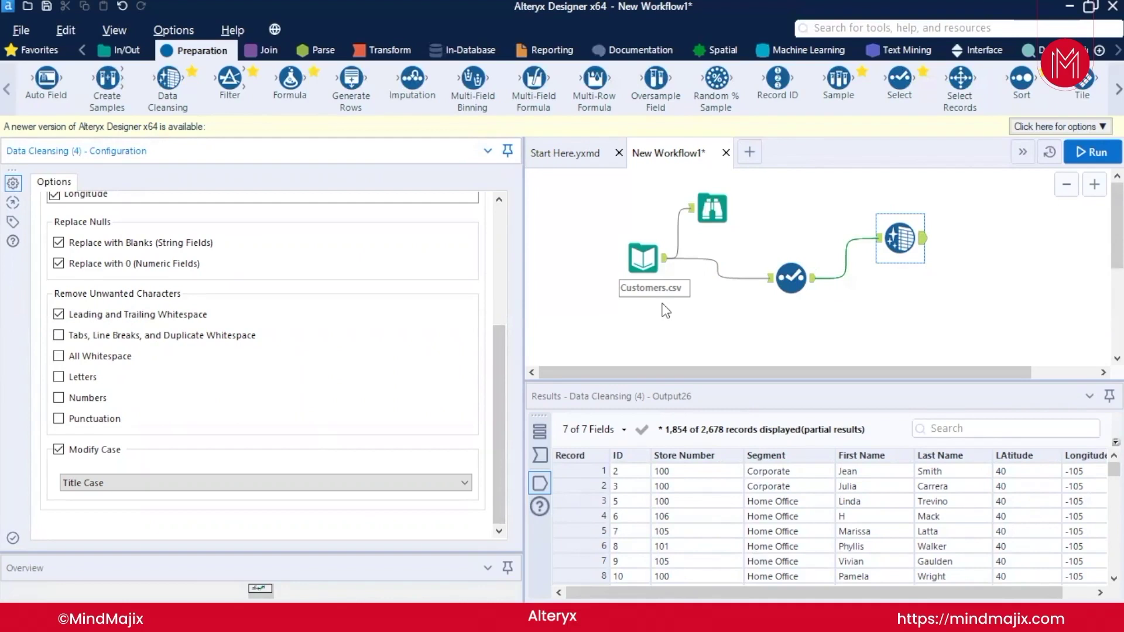
# Step: Include the Address field in the Select tool and add it to the fields to cleanse in Data Cleansing
pyautogui.click(649, 253)
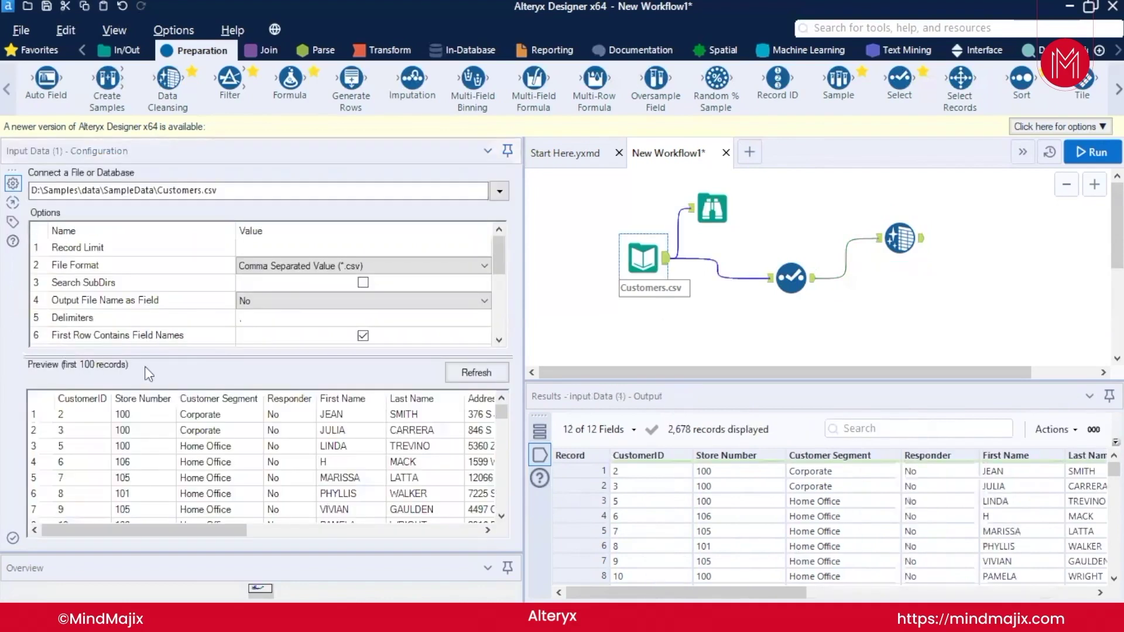
pyautogui.click(801, 288)
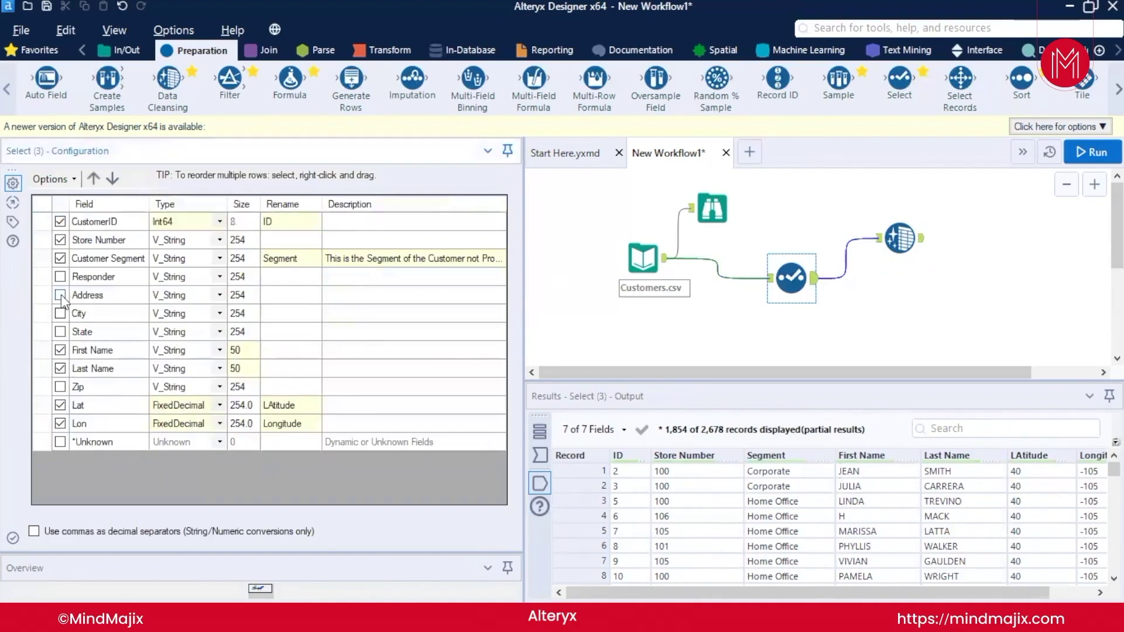
pyautogui.click(61, 293)
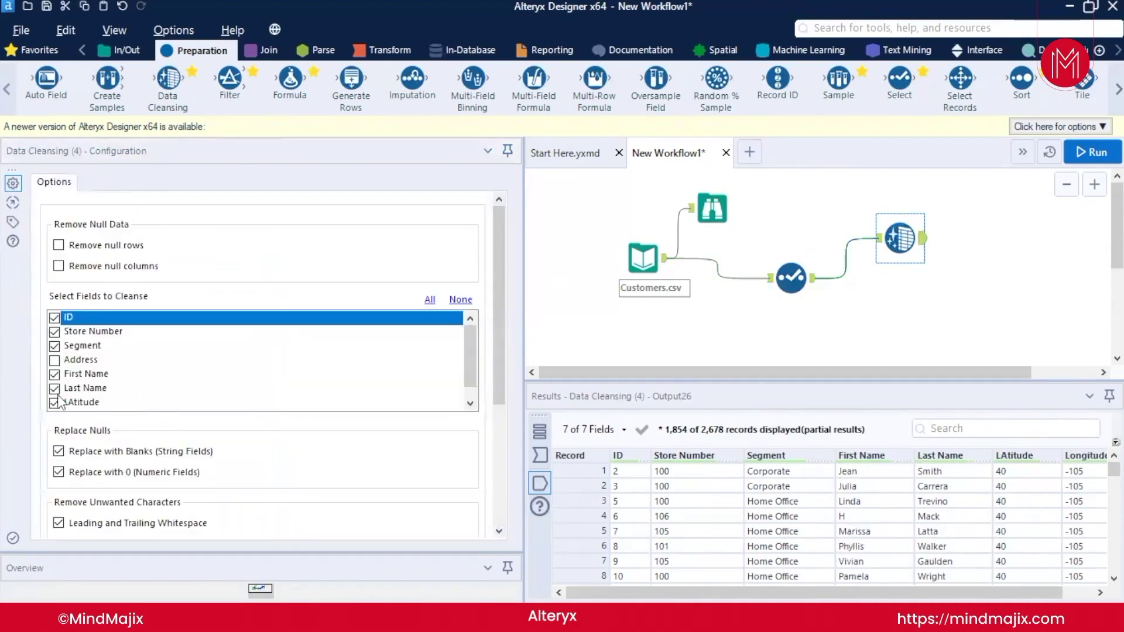
pyautogui.click(56, 360)
# Step: Set the Data Cleansing tool to remove letters from the selected fields
pyautogui.scroll(-5, 143, 448)
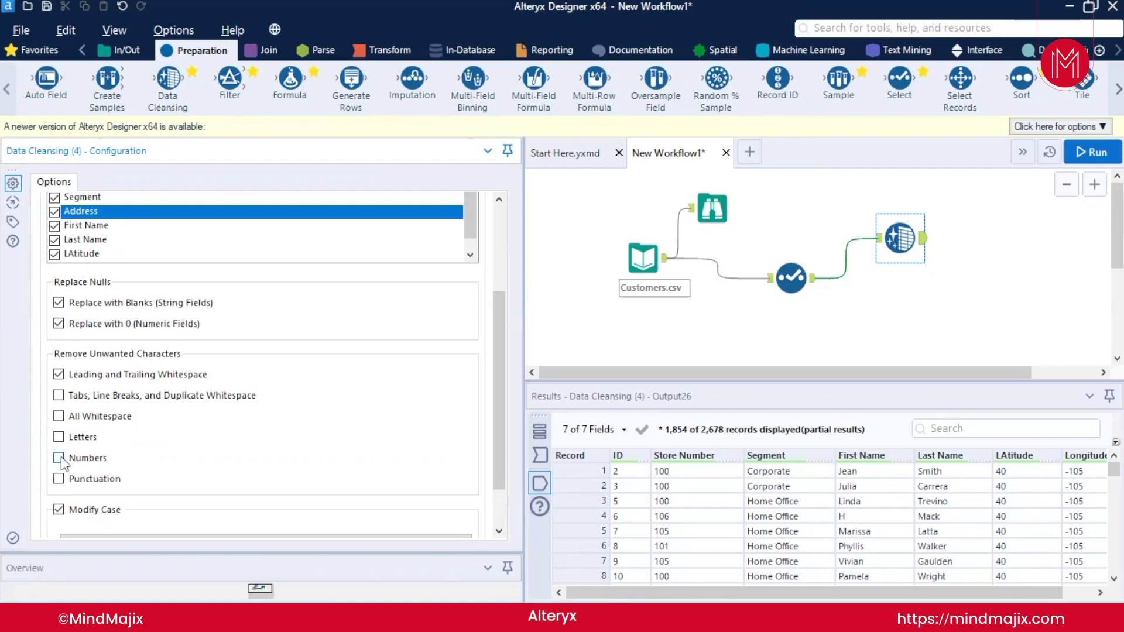
pyautogui.click(58, 437)
pyautogui.scroll(1, 108, 370)
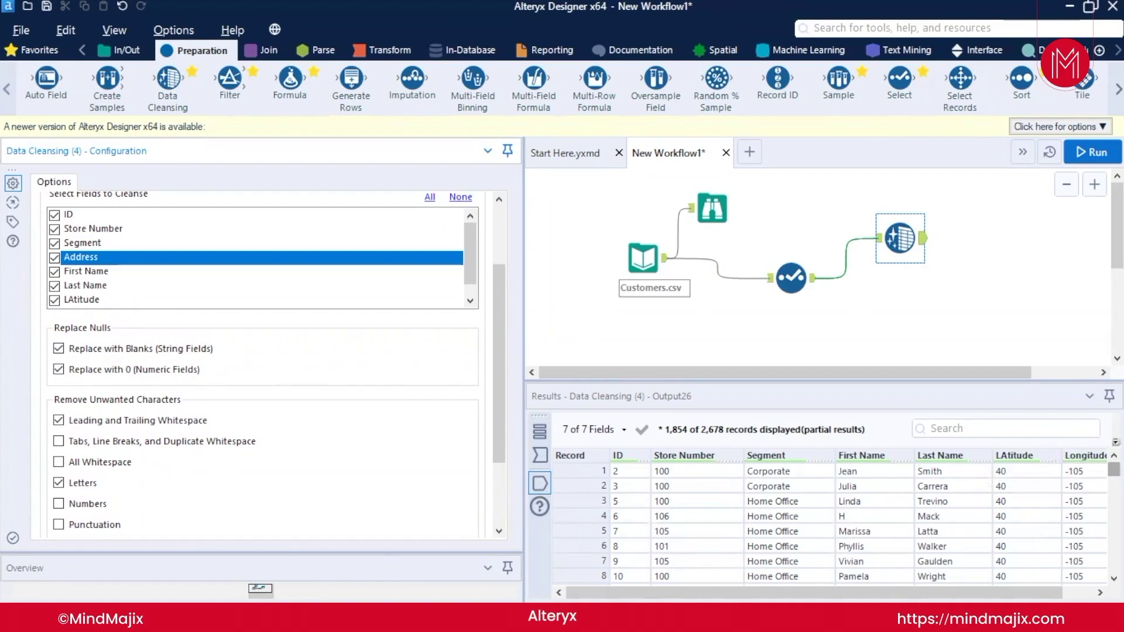
# Step: Look through the cleansed records and enable removal of null rows and null columns in Data Cleansing
pyautogui.scroll(-20, 820, 524)
pyautogui.scroll(-10, 1040, 537)
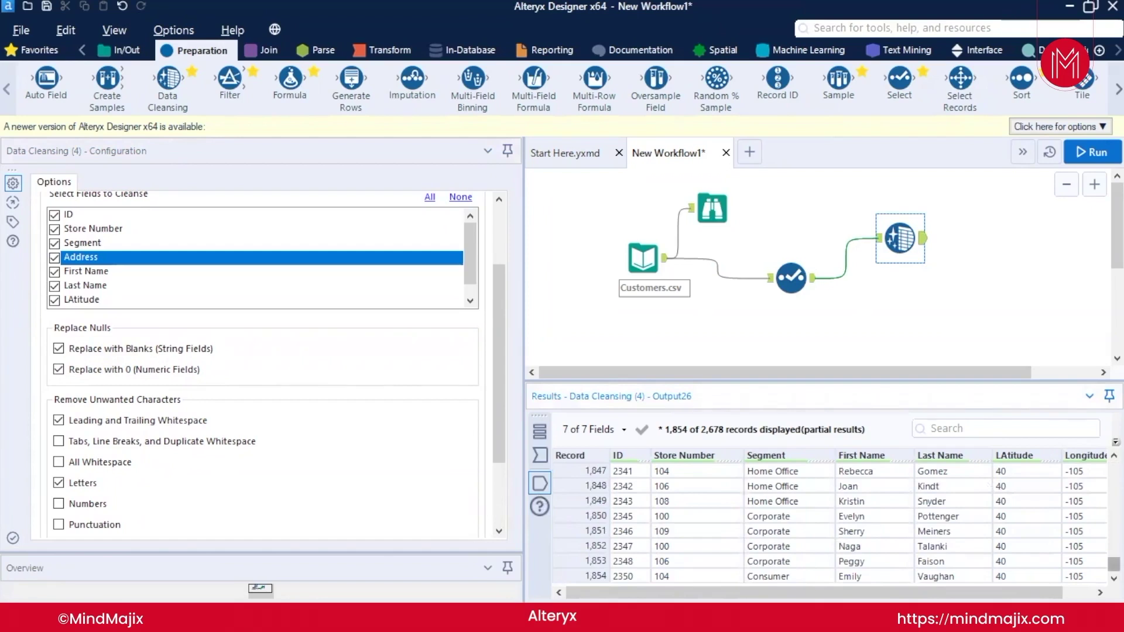
pyautogui.moveTo(1113, 564); pyautogui.dragTo(1113, 469)
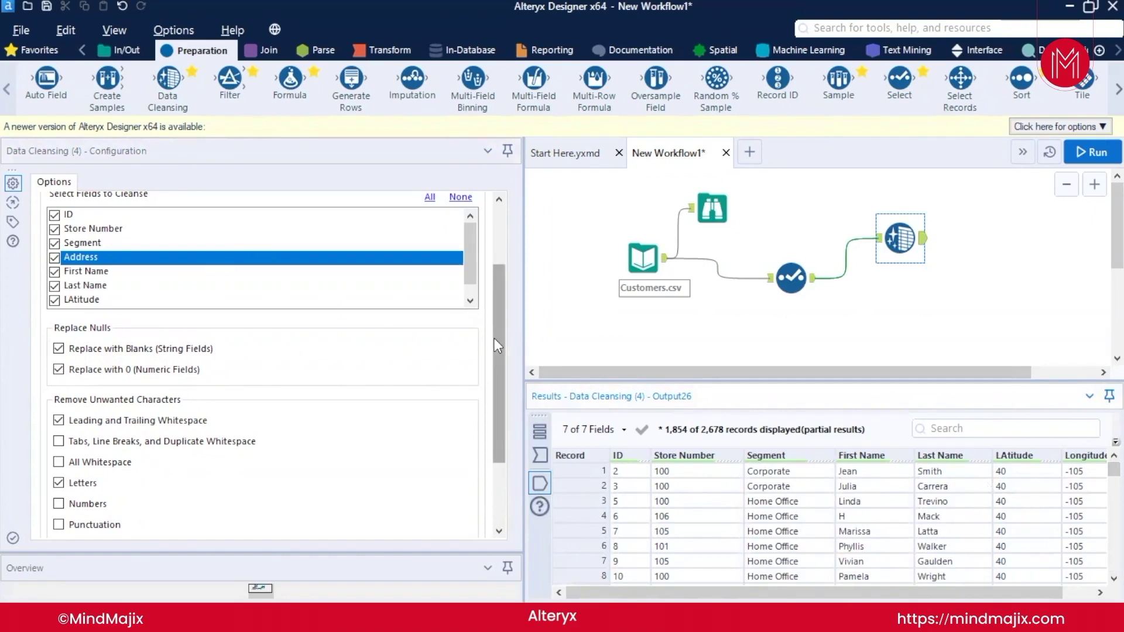
pyautogui.moveTo(503, 352); pyautogui.dragTo(503, 293)
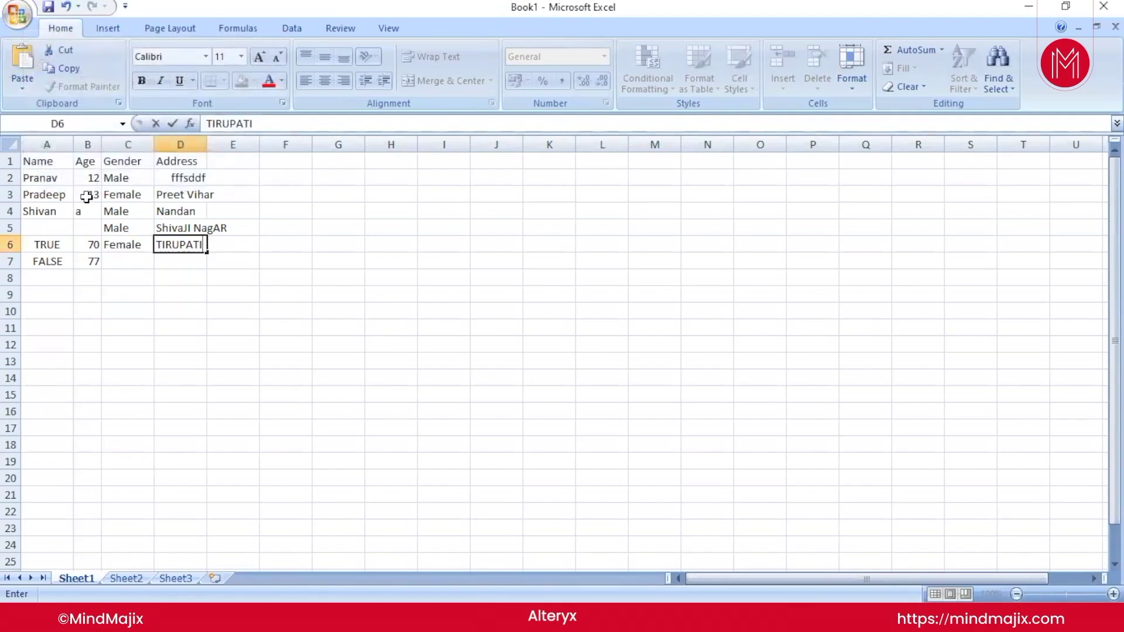
# Step: Complete the Address entry in D6 of the Excel sheet and review the column headings and address cells, including the spaces in D2
pyautogui.click(48, 165)
pyautogui.click(83, 164)
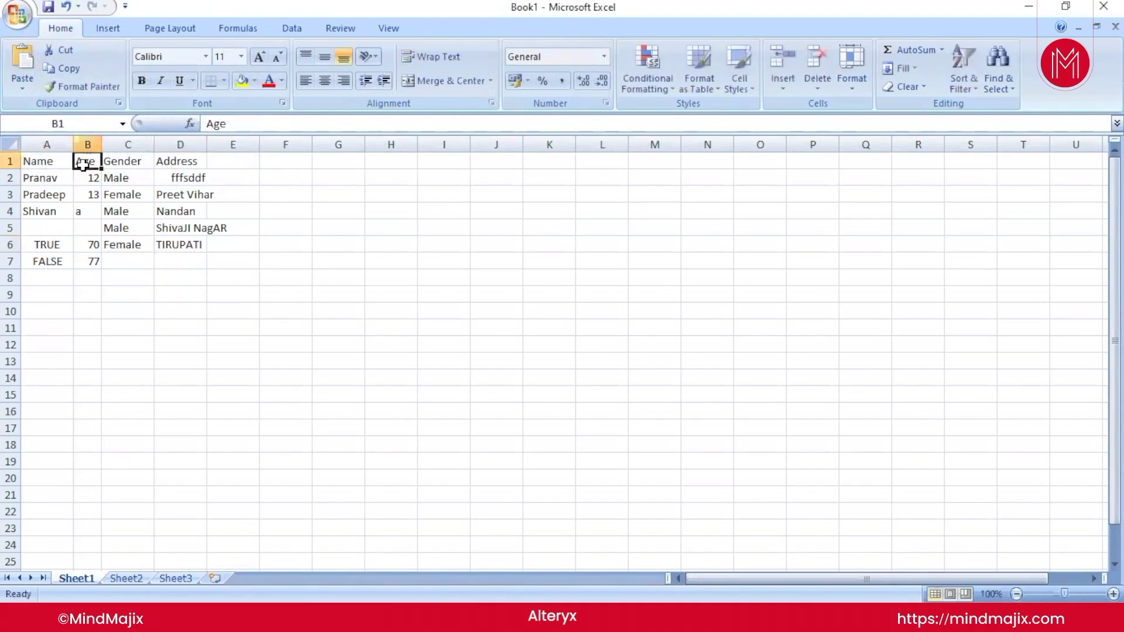
pyautogui.click(144, 162)
pyautogui.click(167, 163)
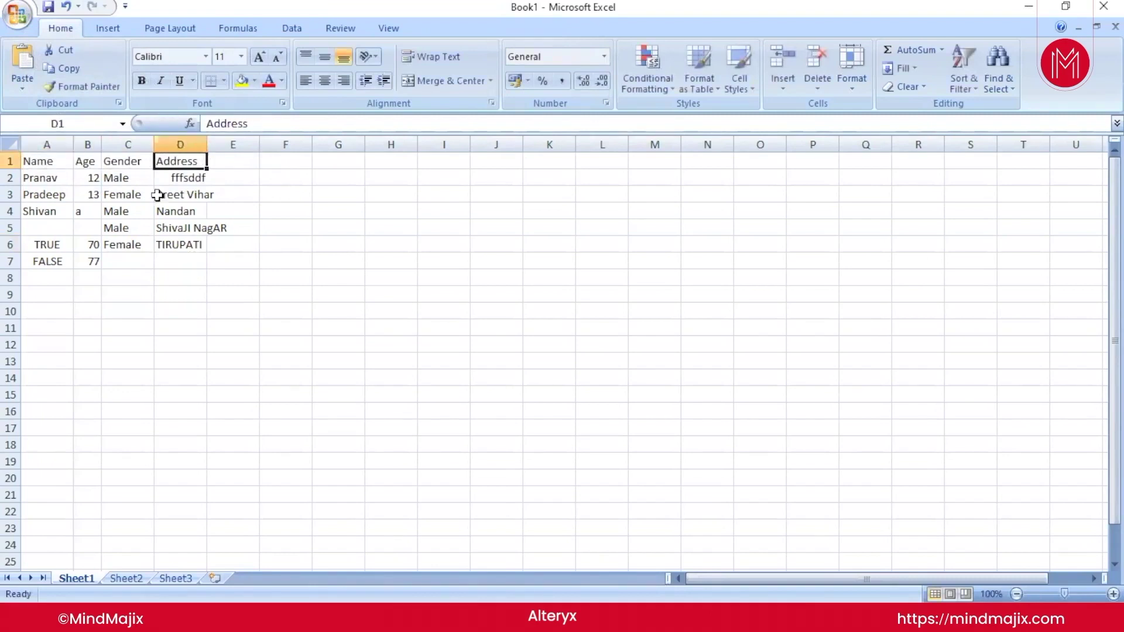
pyautogui.click(123, 258)
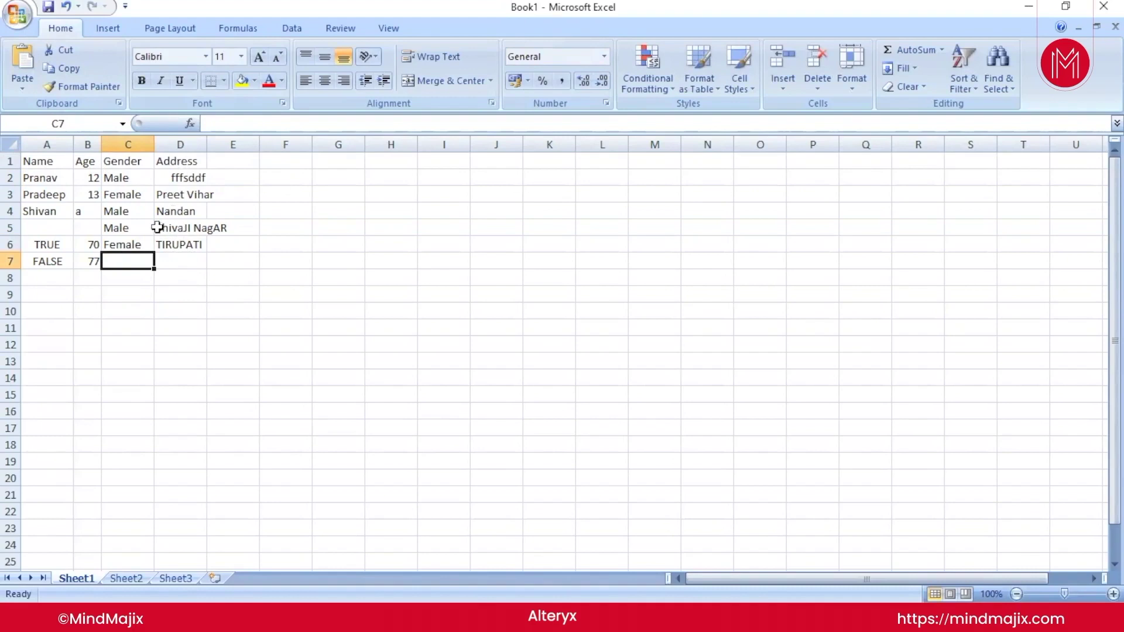
pyautogui.click(180, 180)
pyautogui.click(276, 125)
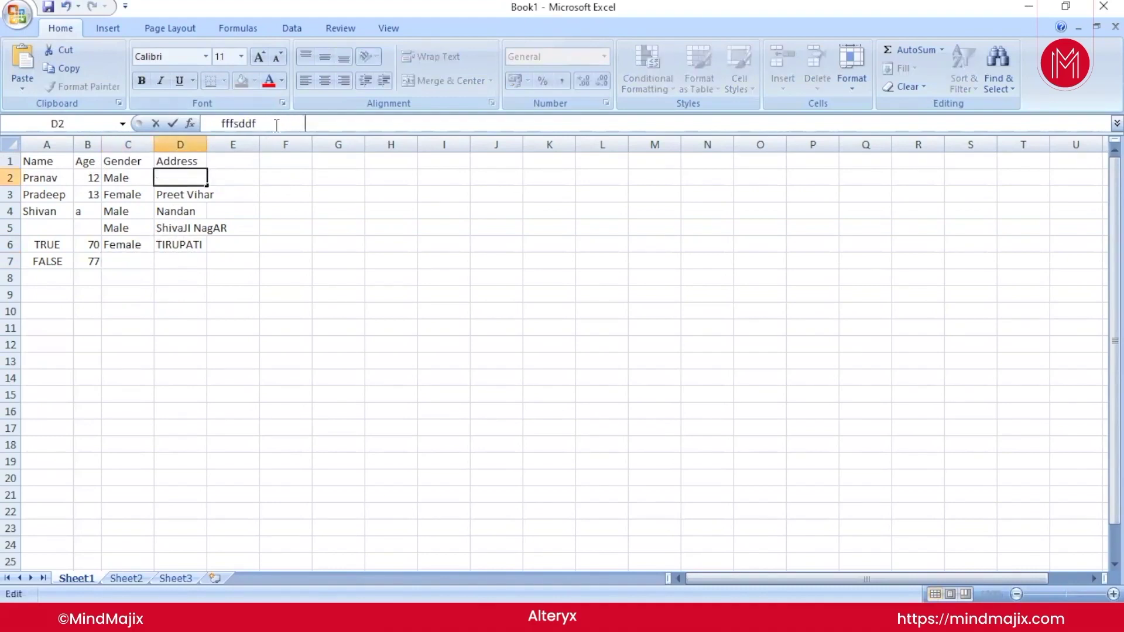
pyautogui.click(175, 199)
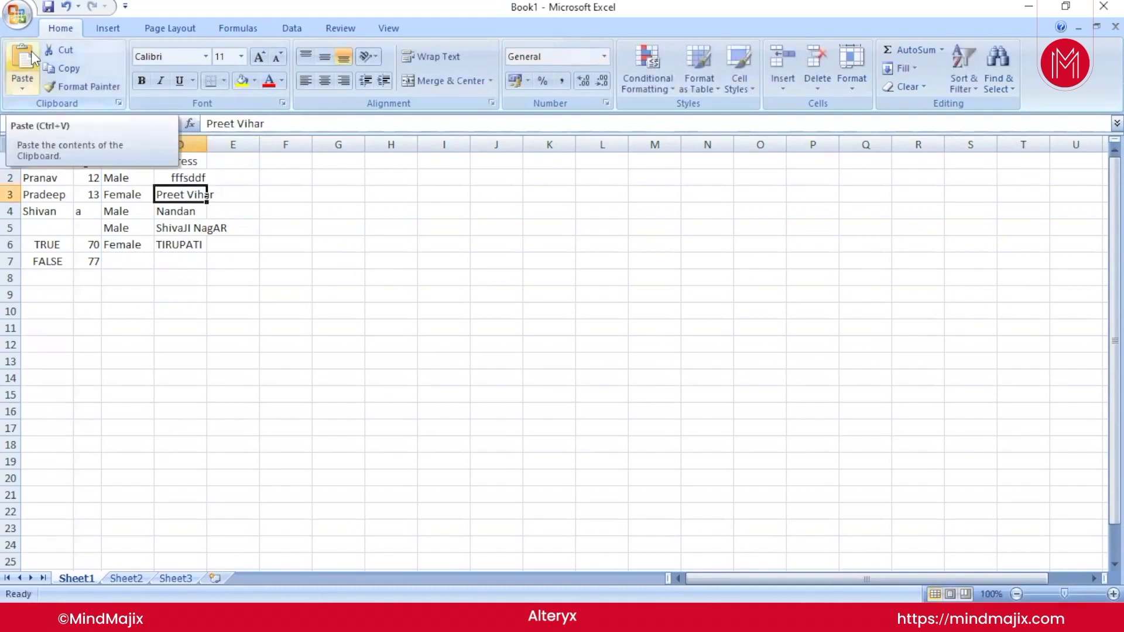
# Step: Save the workbook as Cleansing in a folder on New Volume (D:)
pyautogui.click(17, 16)
pyautogui.click(61, 167)
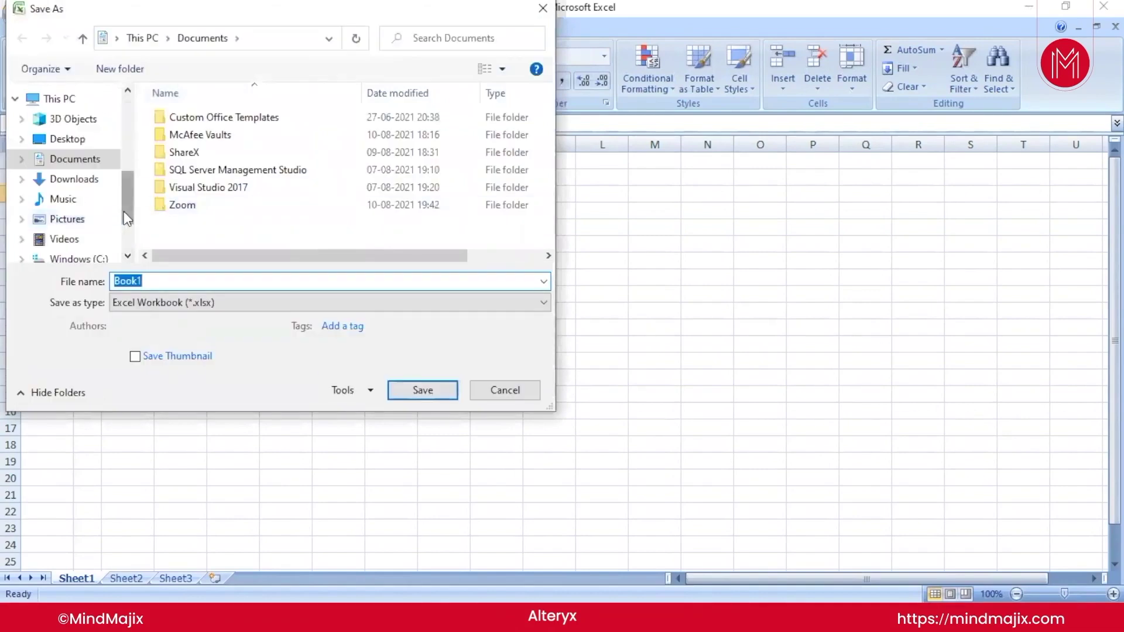
pyautogui.moveTo(124, 218); pyautogui.dragTo(130, 243)
pyautogui.click(76, 192)
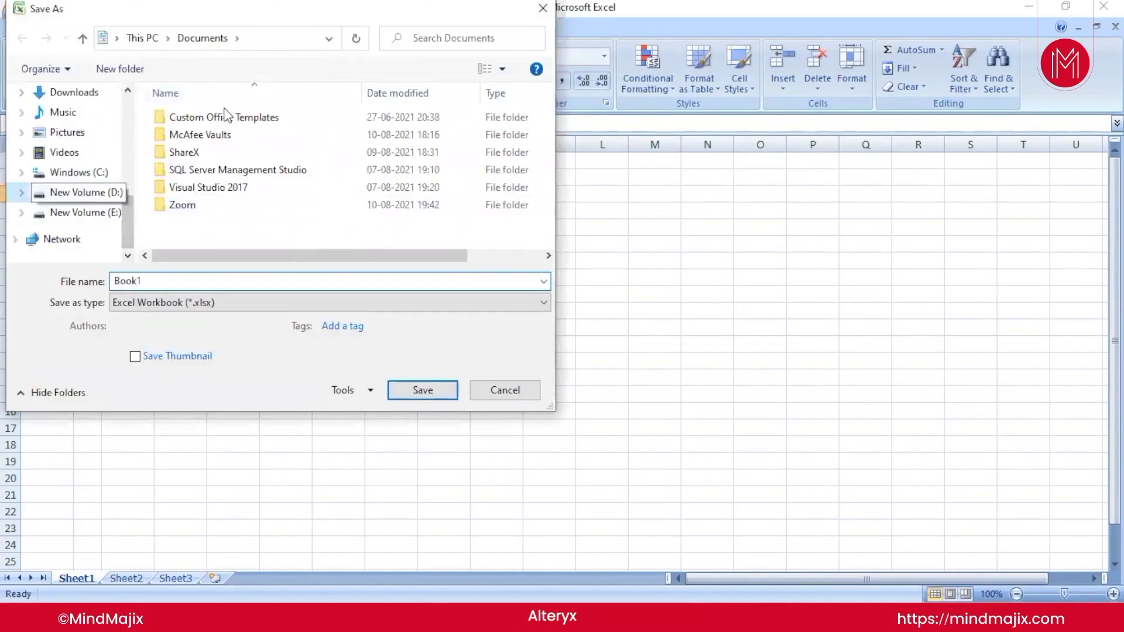
pyautogui.doubleClick(188, 170)
pyautogui.write('Cleansing')
pyautogui.press('Return')
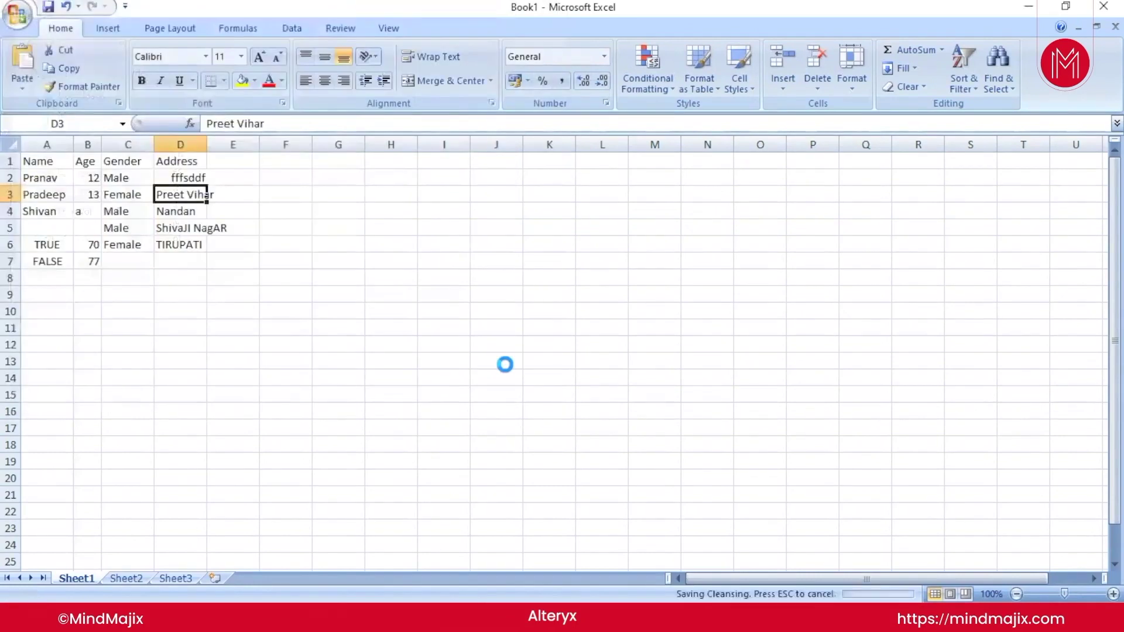
pyautogui.click(503, 363)
# Step: Copy the range A3:D5 and paste a duplicate of it starting at cell A9
pyautogui.click(80, 308)
pyautogui.click(54, 300)
pyautogui.moveTo(42, 195); pyautogui.dragTo(165, 233)
pyautogui.hotkey('ctrl', 'c')
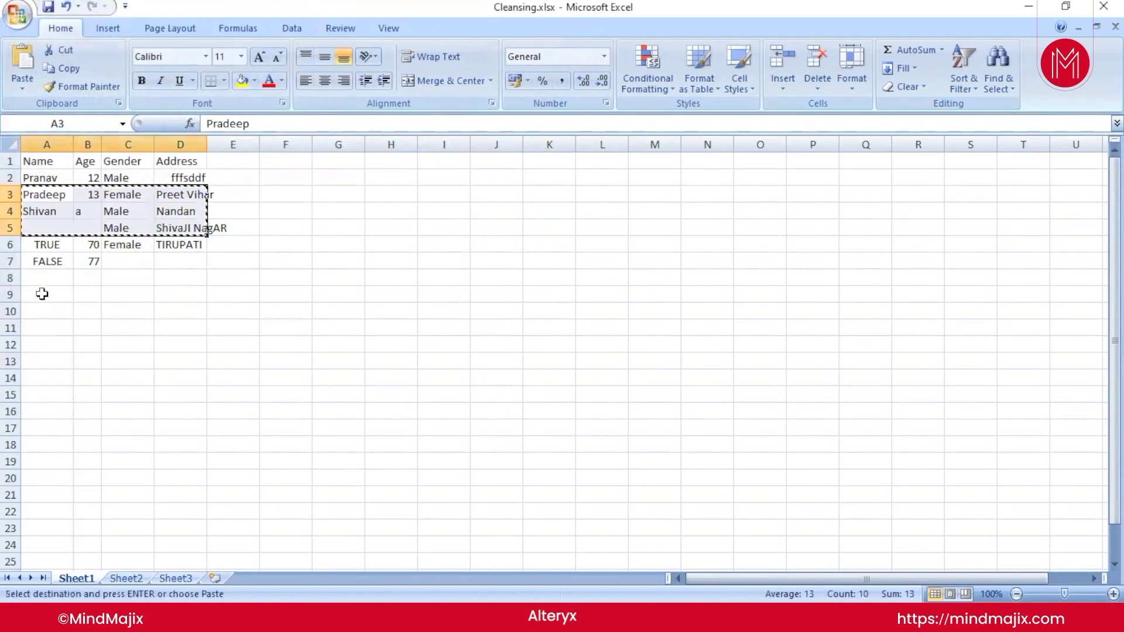
pyautogui.click(41, 290)
pyautogui.hotkey('ctrl', 'v')
pyautogui.click(177, 384)
pyautogui.press('Escape')
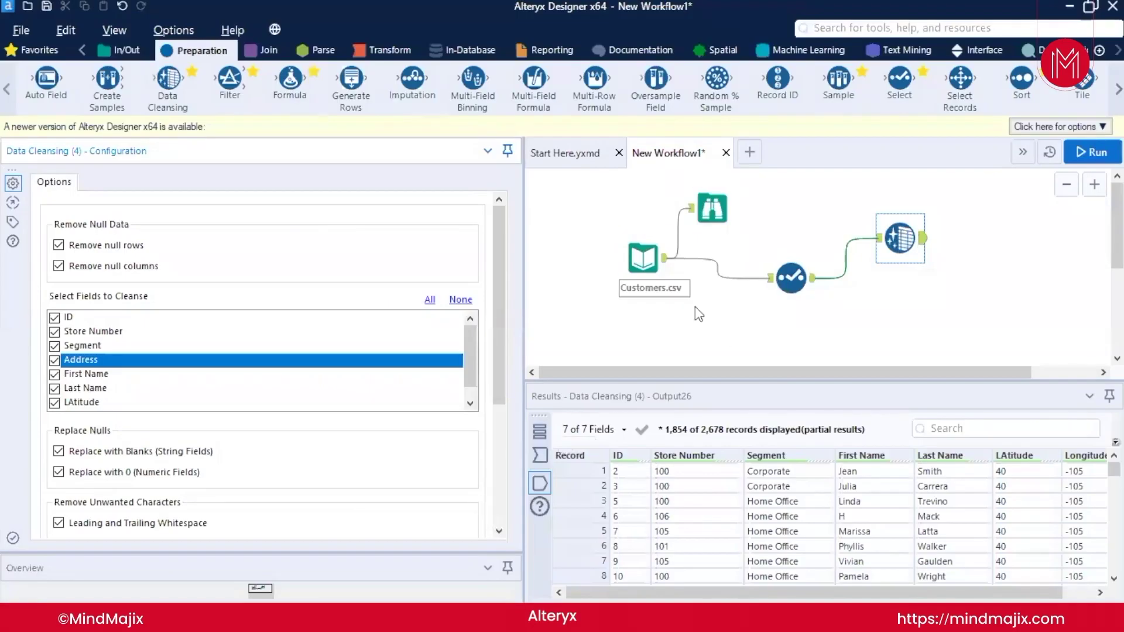
# Step: Switch to Alteryx Designer, duplicate the Customers.csv input tool and place the copy below the original
pyautogui.click(640, 255)
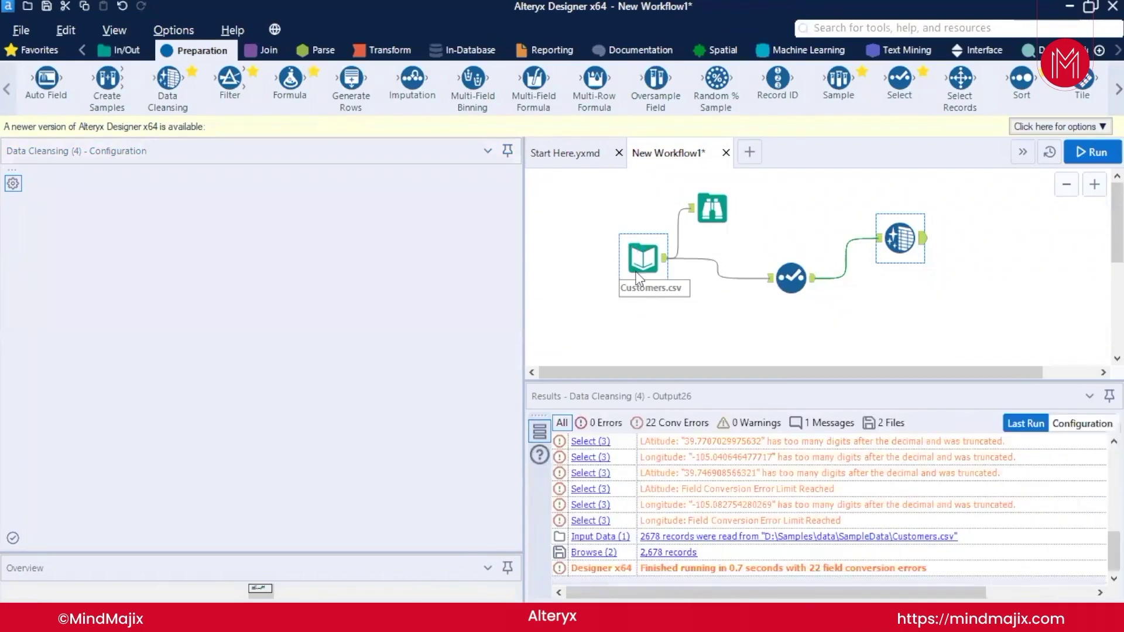
pyautogui.moveTo(643, 258); pyautogui.dragTo(638, 341)
pyautogui.scroll(-1, 665, 275)
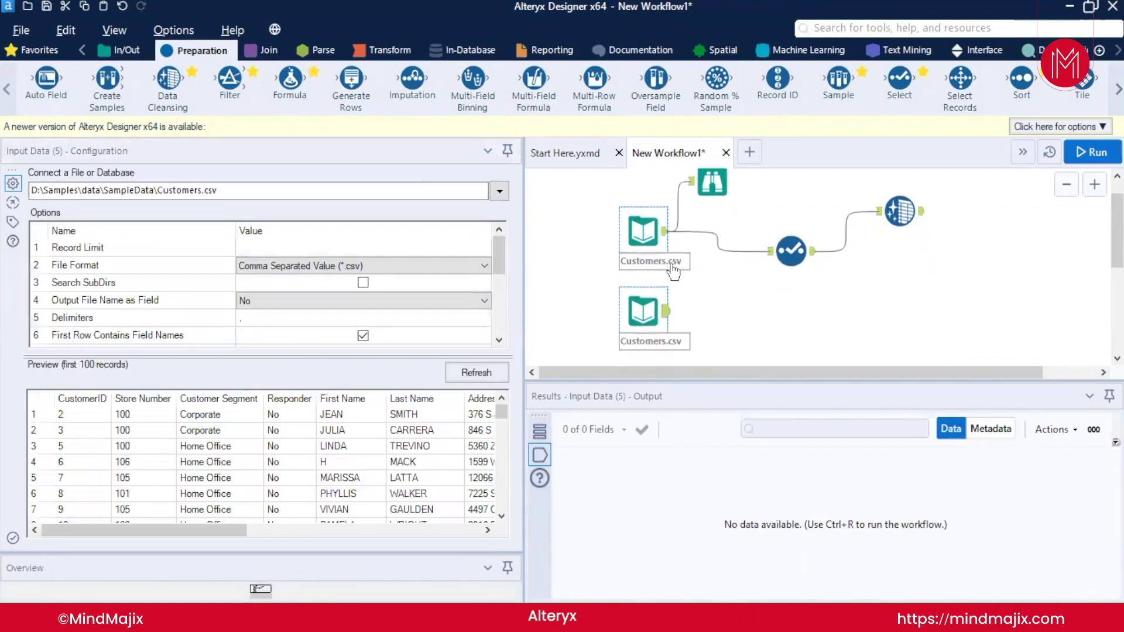
# Step: Start choosing a new file for the duplicated Customers.csv input tool and browse to the Samples folder on New Volume (D:)
pyautogui.click(499, 192)
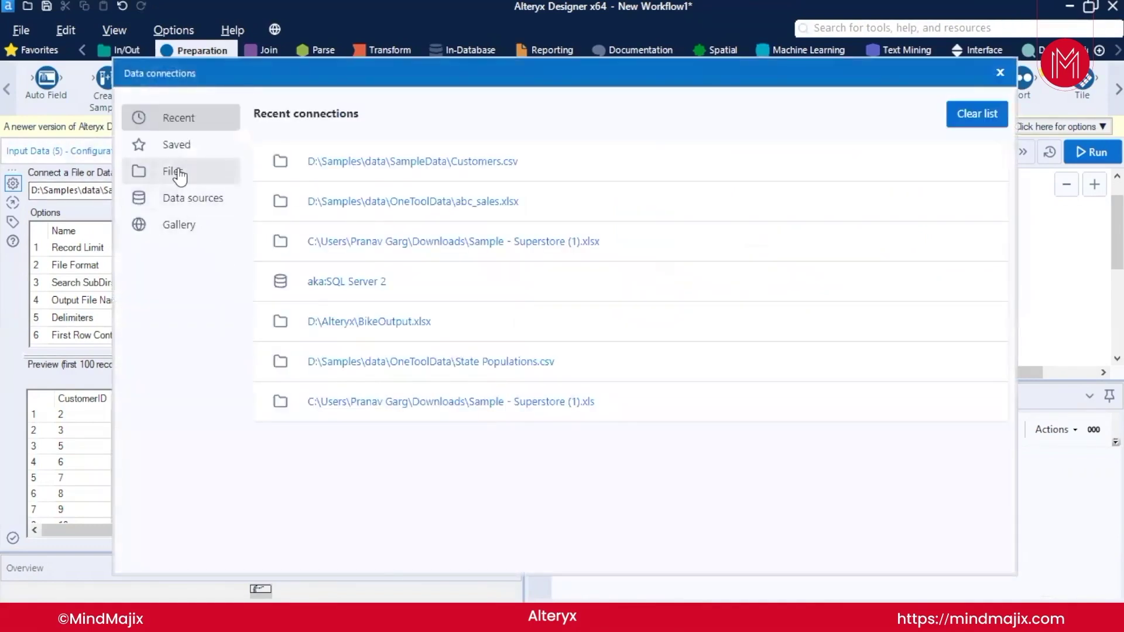
pyautogui.click(177, 172)
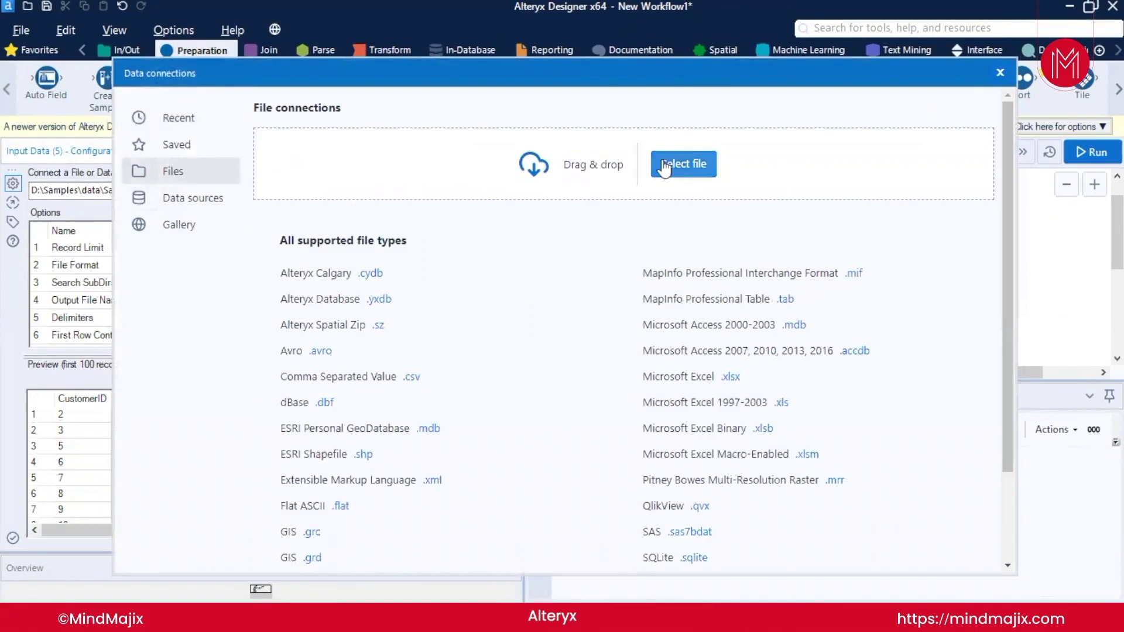
pyautogui.click(423, 197)
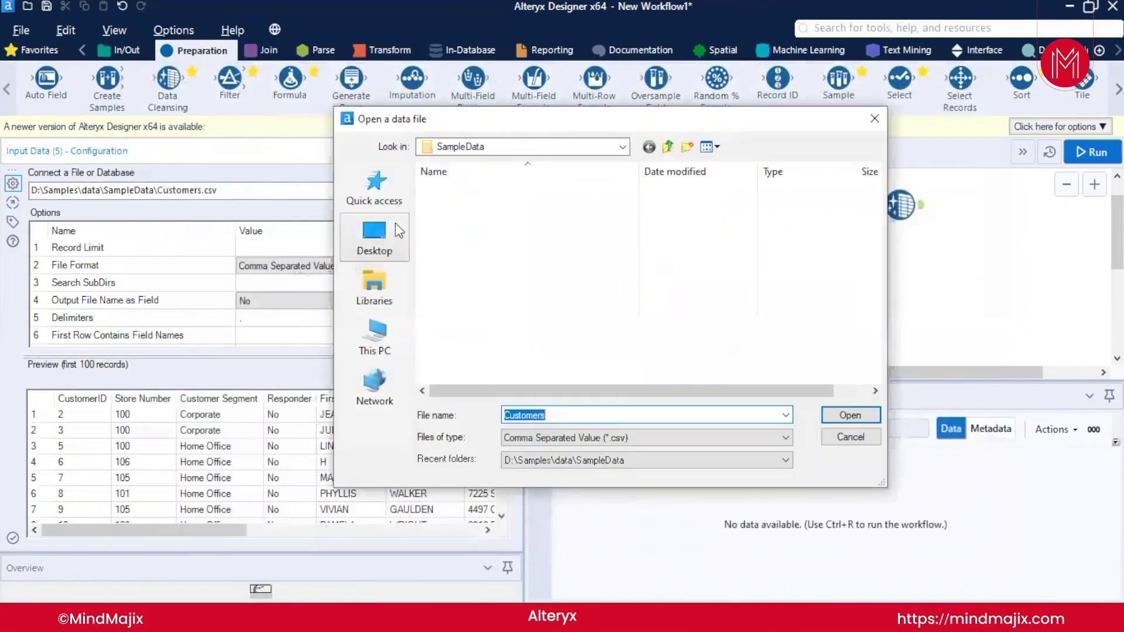
pyautogui.click(464, 146)
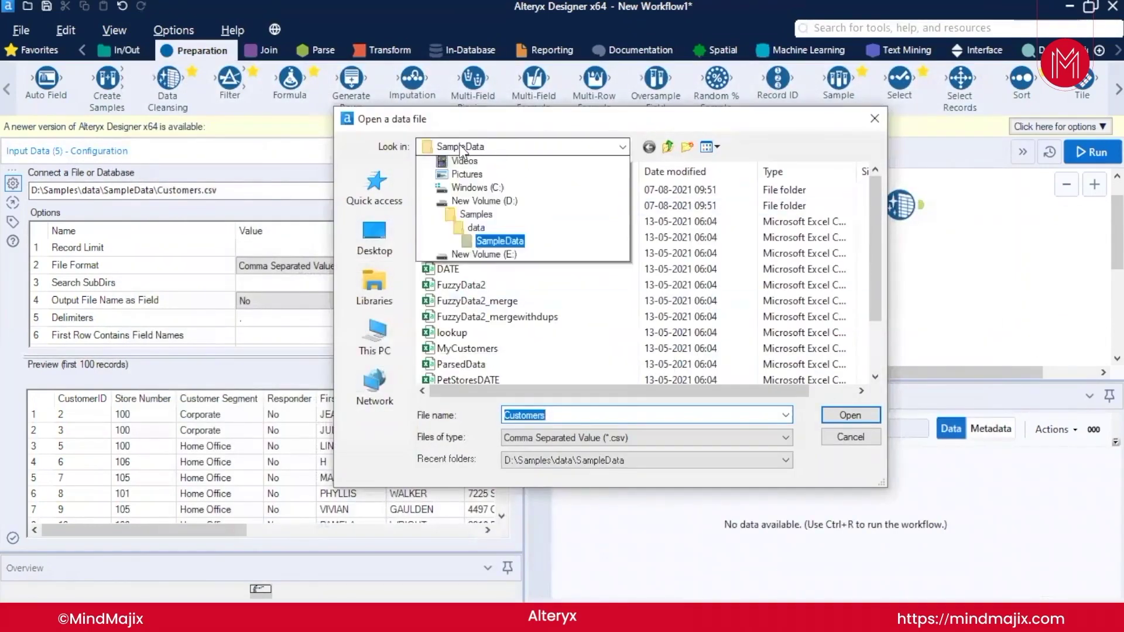
pyautogui.click(473, 390)
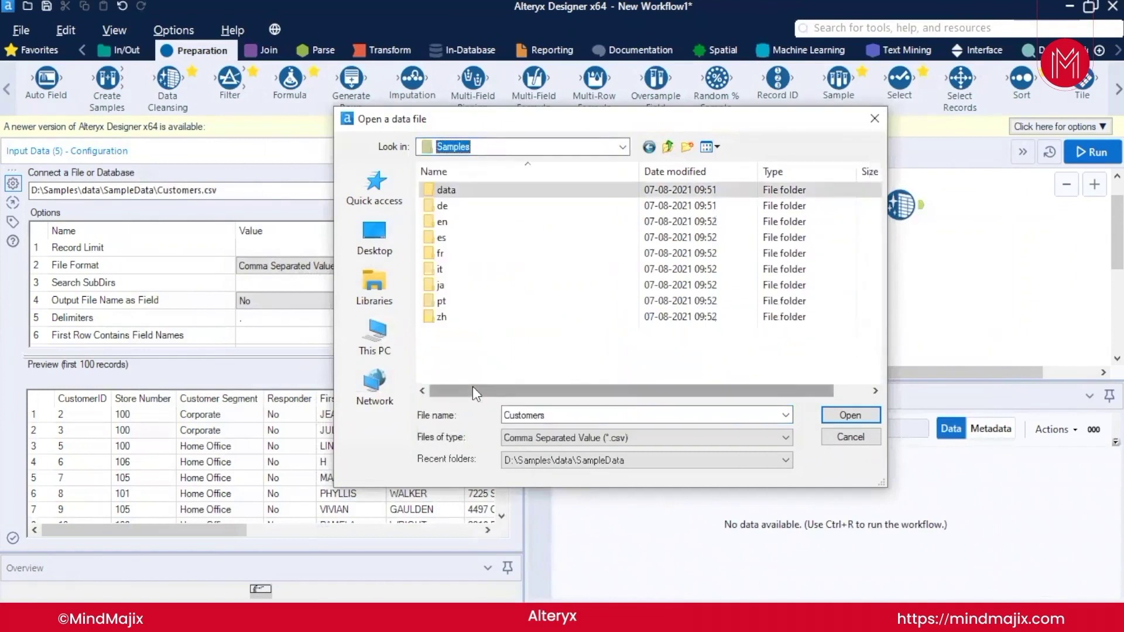
# Step: Show all data file types and load the Cleansing workbook from the Samples folder, using Sheet1 as the input table
pyautogui.click(557, 436)
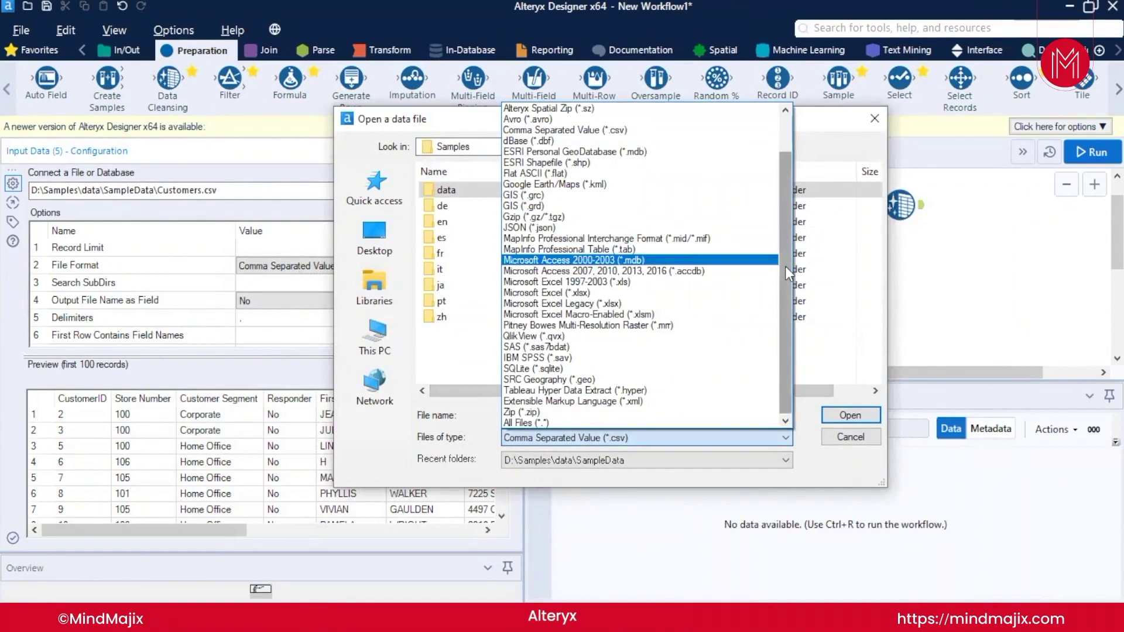
pyautogui.scroll(5, 785, 266)
pyautogui.click(673, 98)
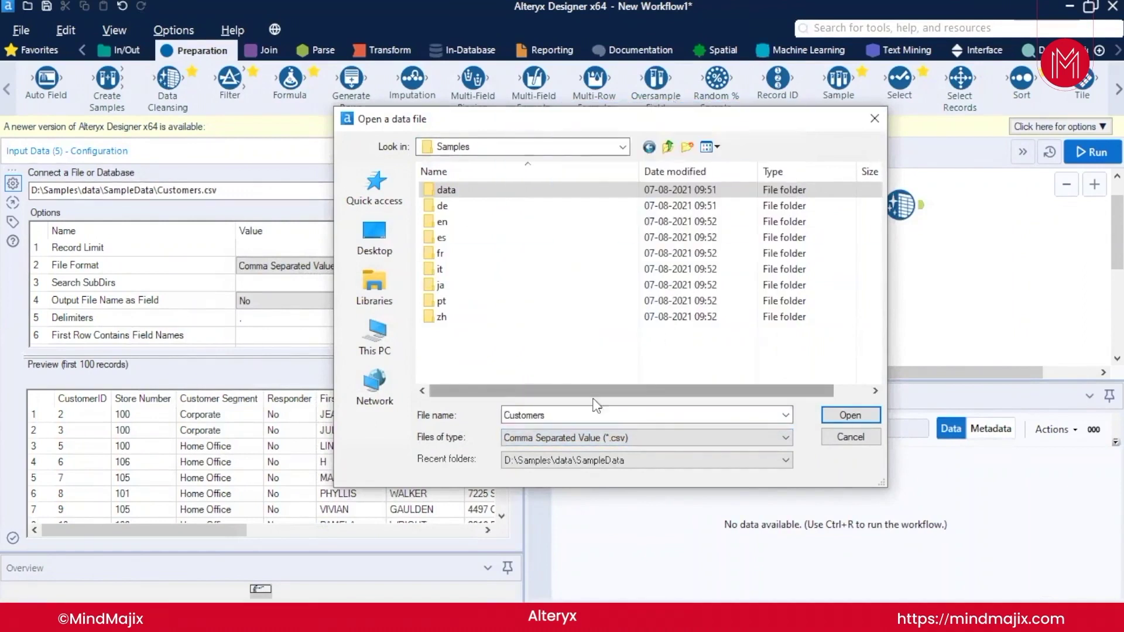
pyautogui.click(587, 441)
pyautogui.scroll(3, 550, 166)
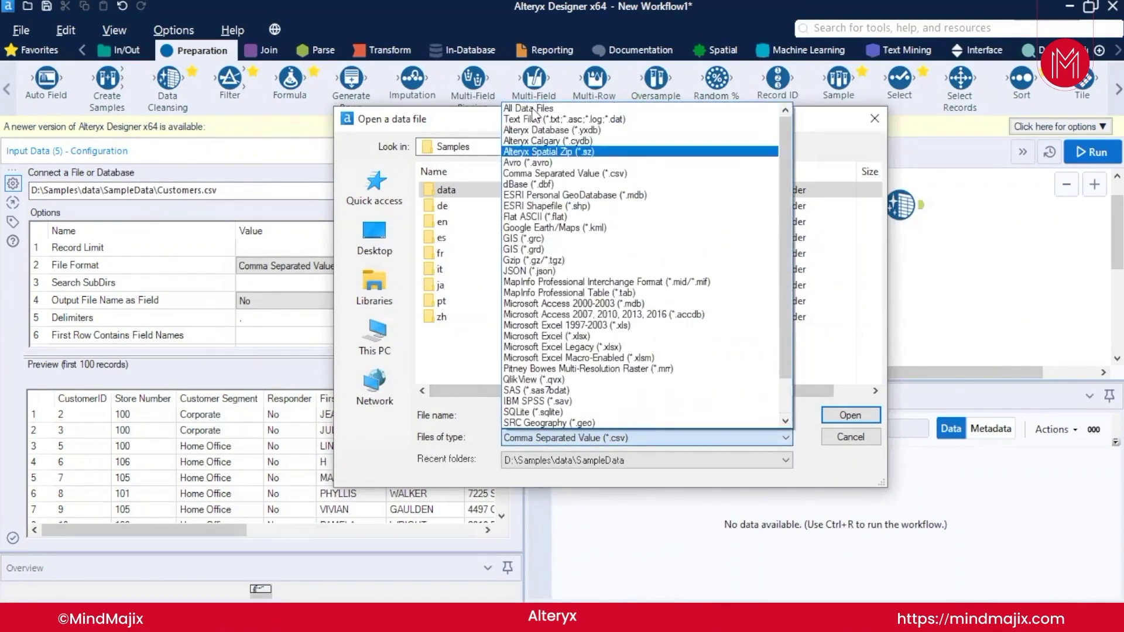
pyautogui.click(534, 111)
pyautogui.click(455, 333)
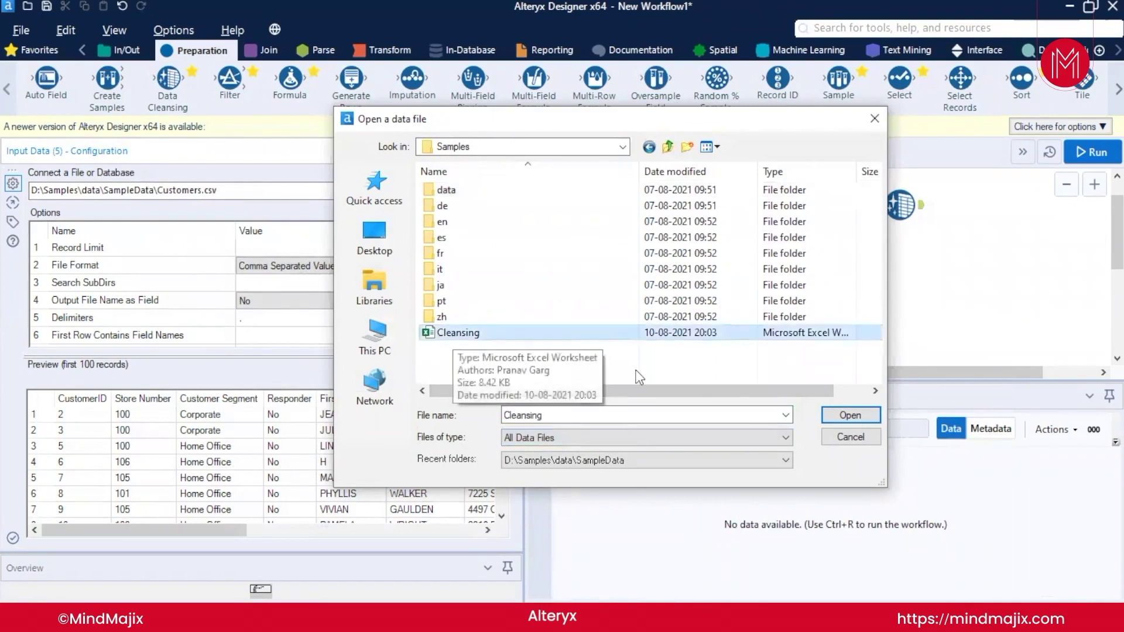
pyautogui.click(843, 414)
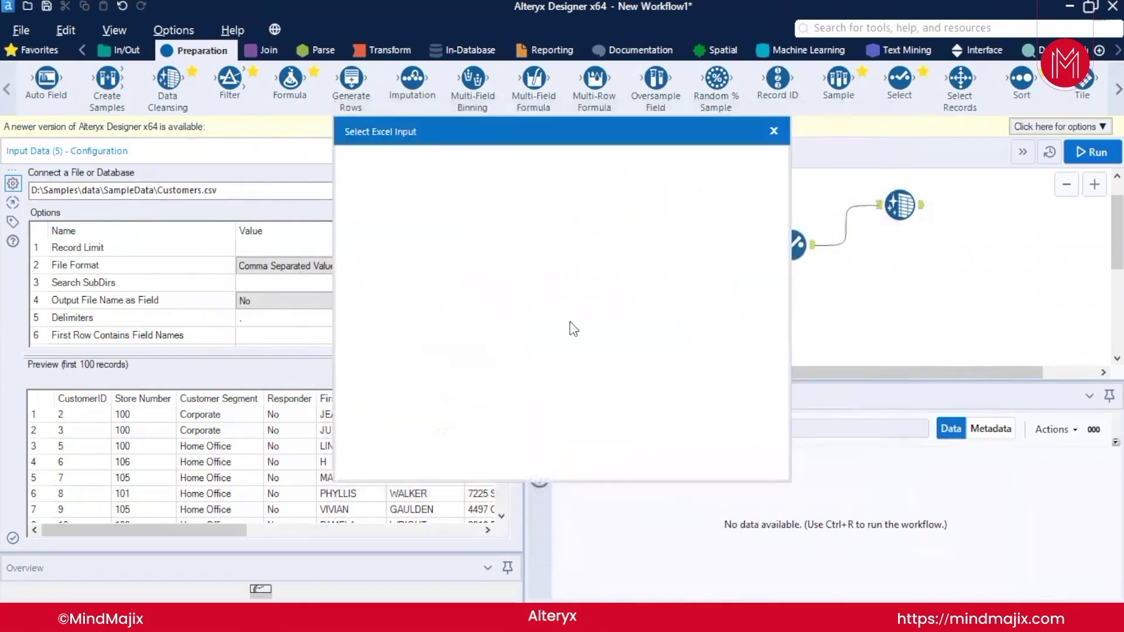
pyautogui.click(744, 455)
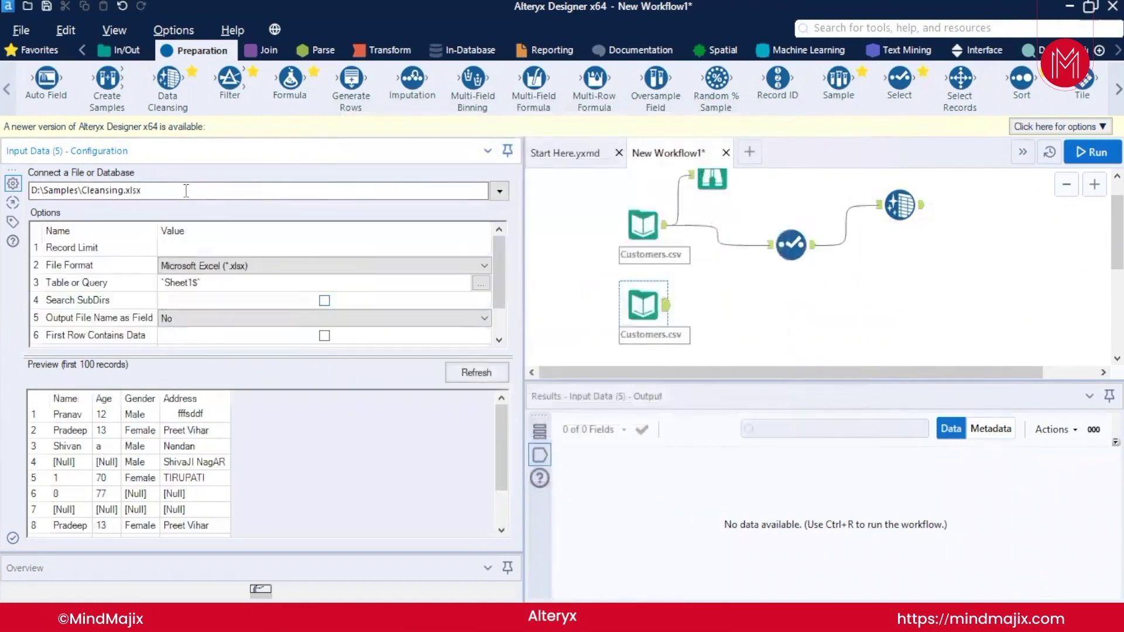
# Step: Connect a Data Cleansing tool to the Cleansing.xlsx input and add a Browse tool after it
pyautogui.moveTo(163, 97); pyautogui.dragTo(761, 315)
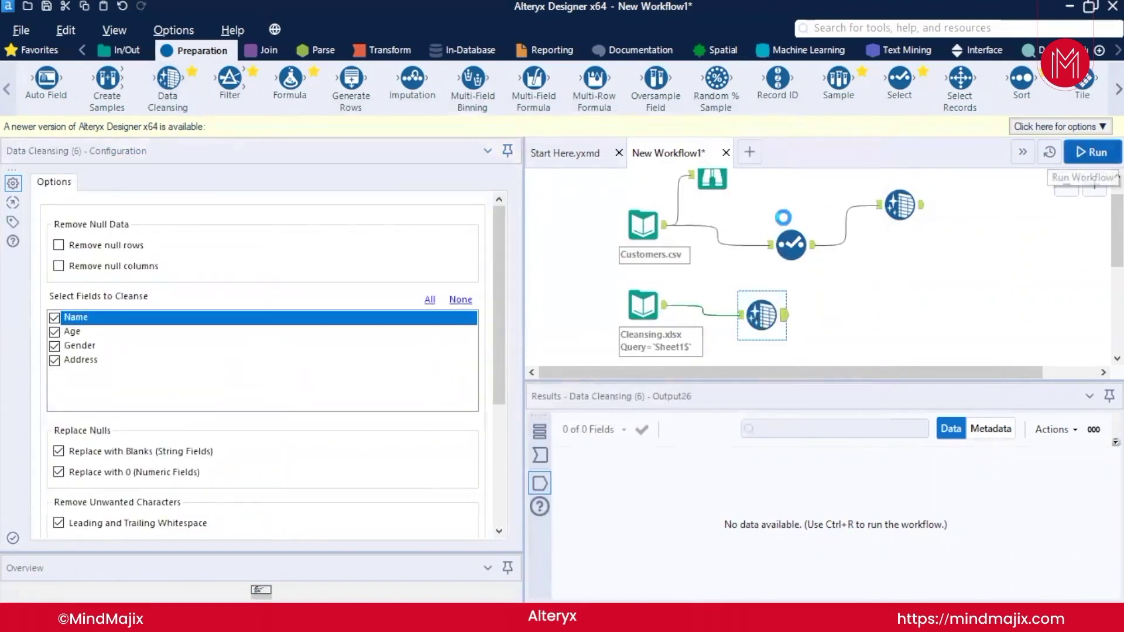
pyautogui.click(1092, 153)
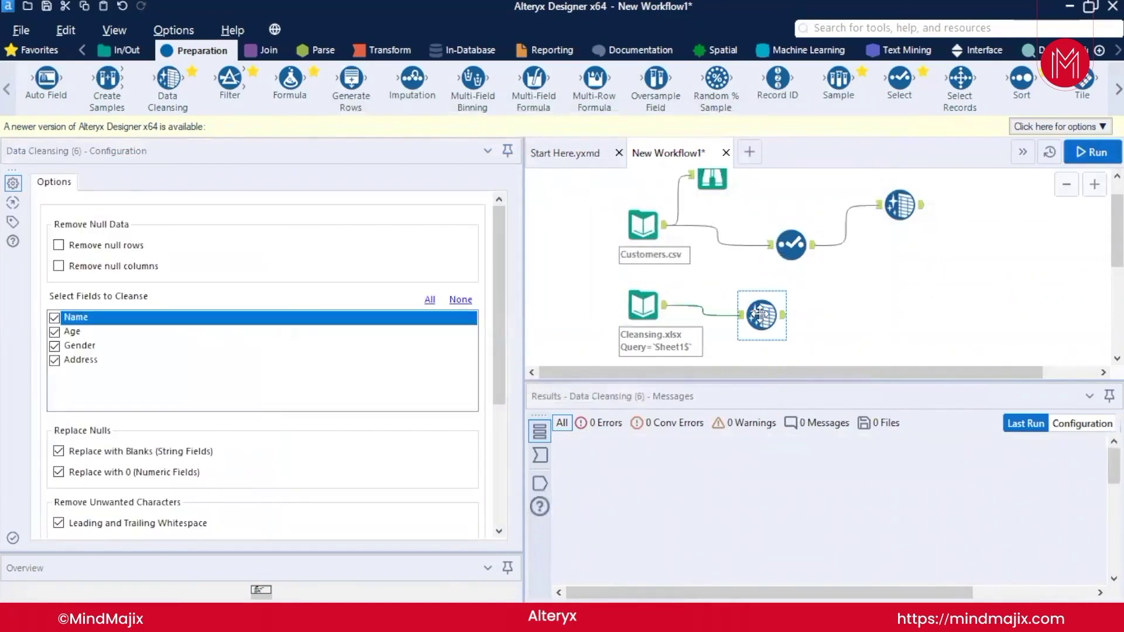
pyautogui.rightClick(765, 318)
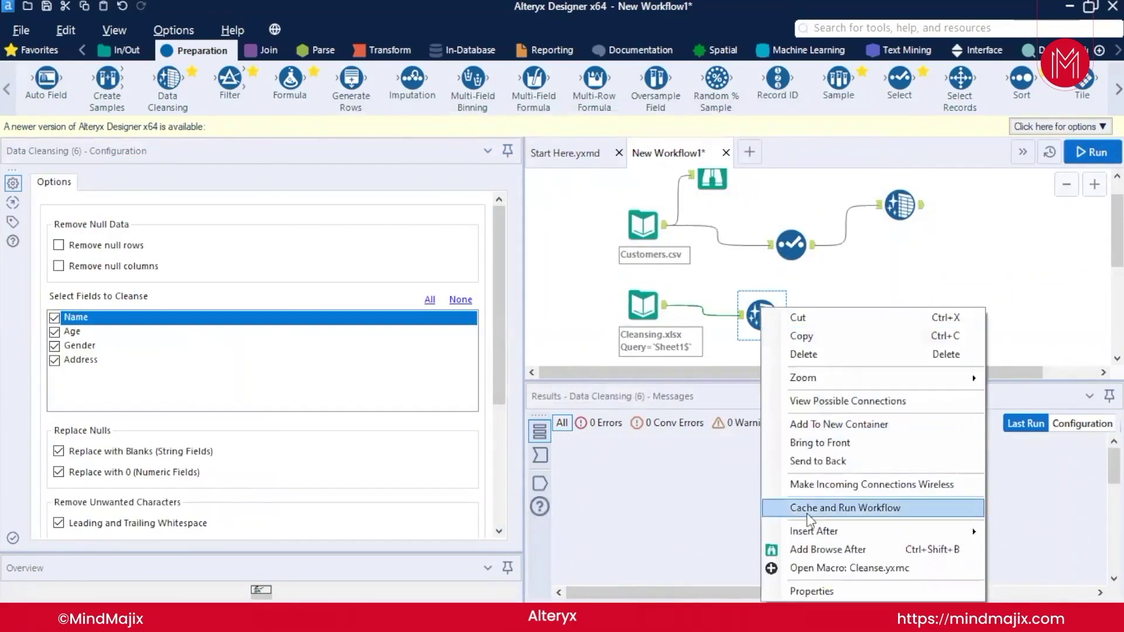
pyautogui.click(805, 544)
# Step: Enable removal of null rows and null columns in the Data Cleansing tool of the Cleansing.xlsx branch and run the workflow
pyautogui.click(761, 317)
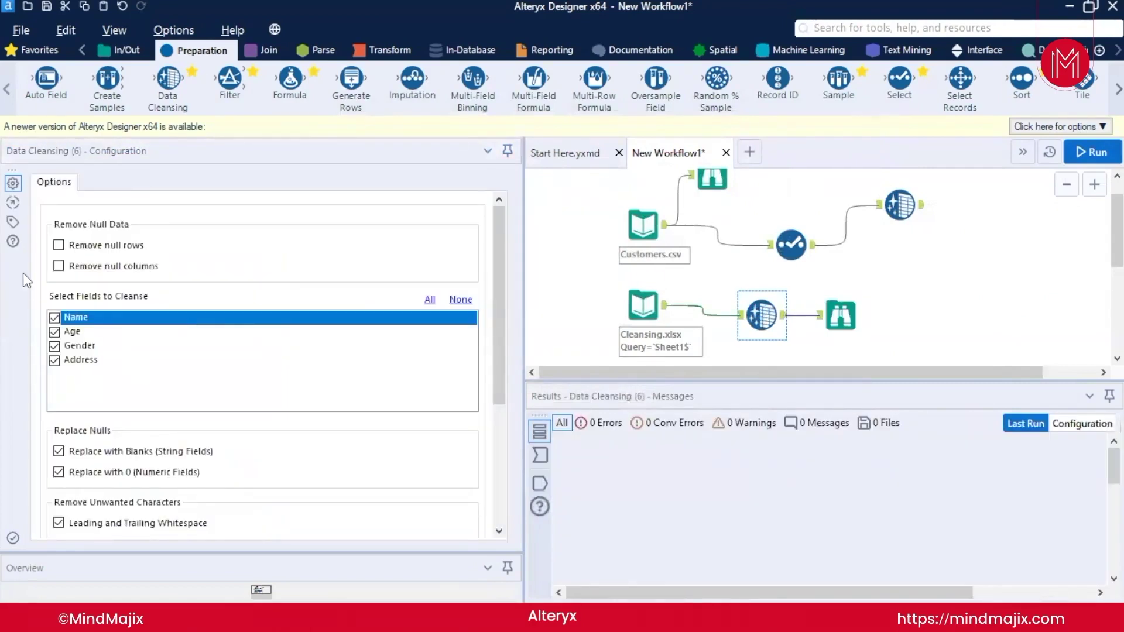
pyautogui.click(57, 247)
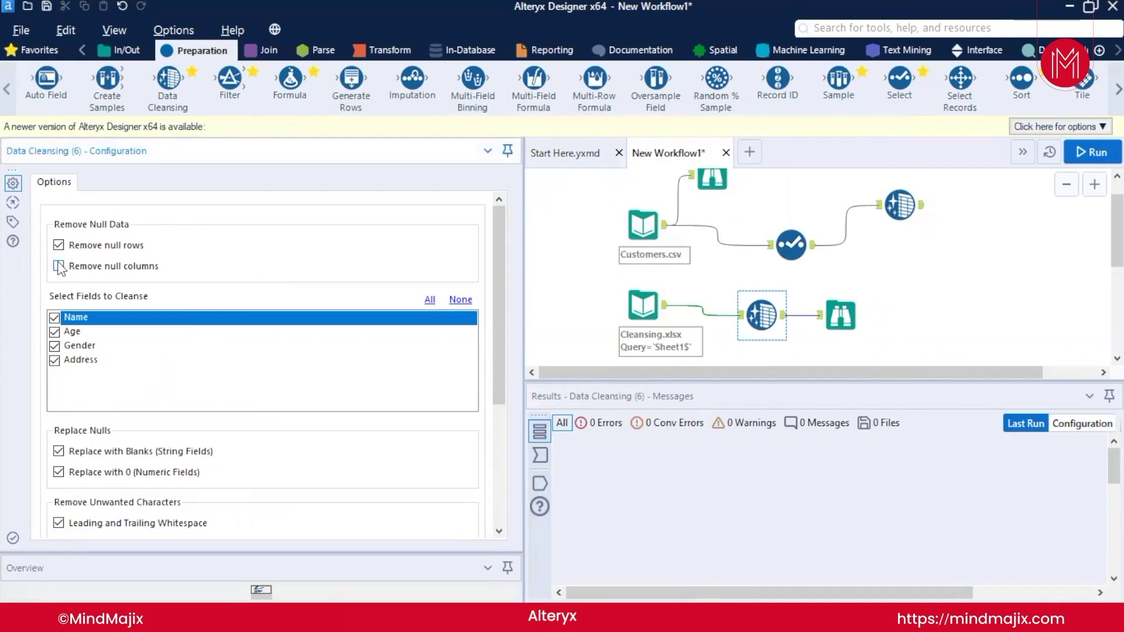
pyautogui.click(58, 266)
pyautogui.click(1083, 151)
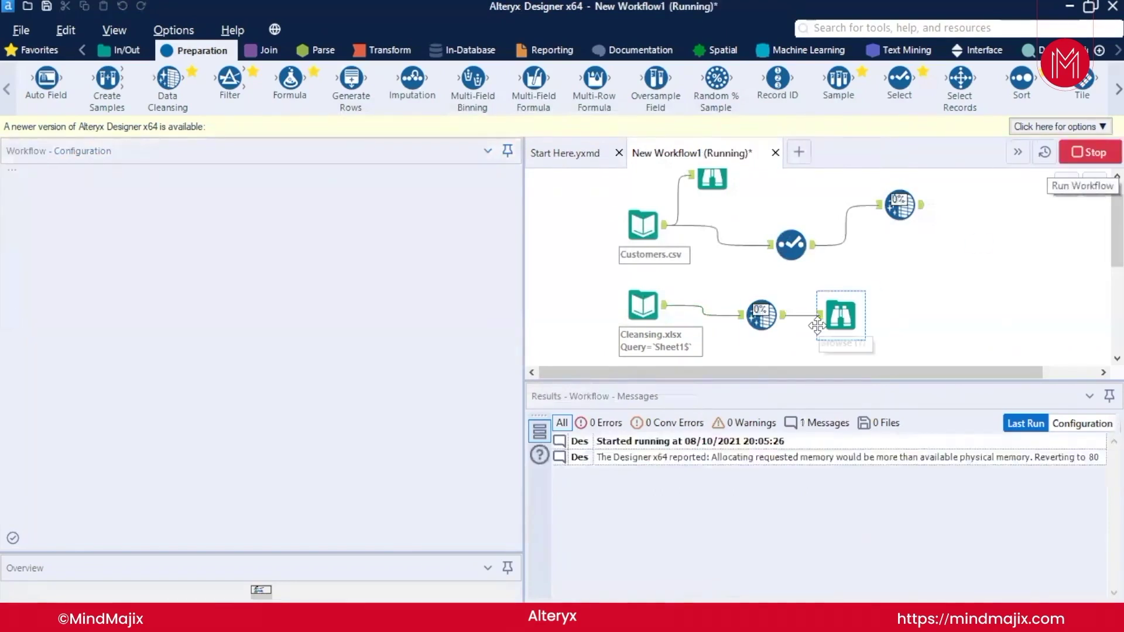
# Step: Examine all the cleansed records of the Cleansing.xlsx branch in the Browse tool's results
pyautogui.click(836, 321)
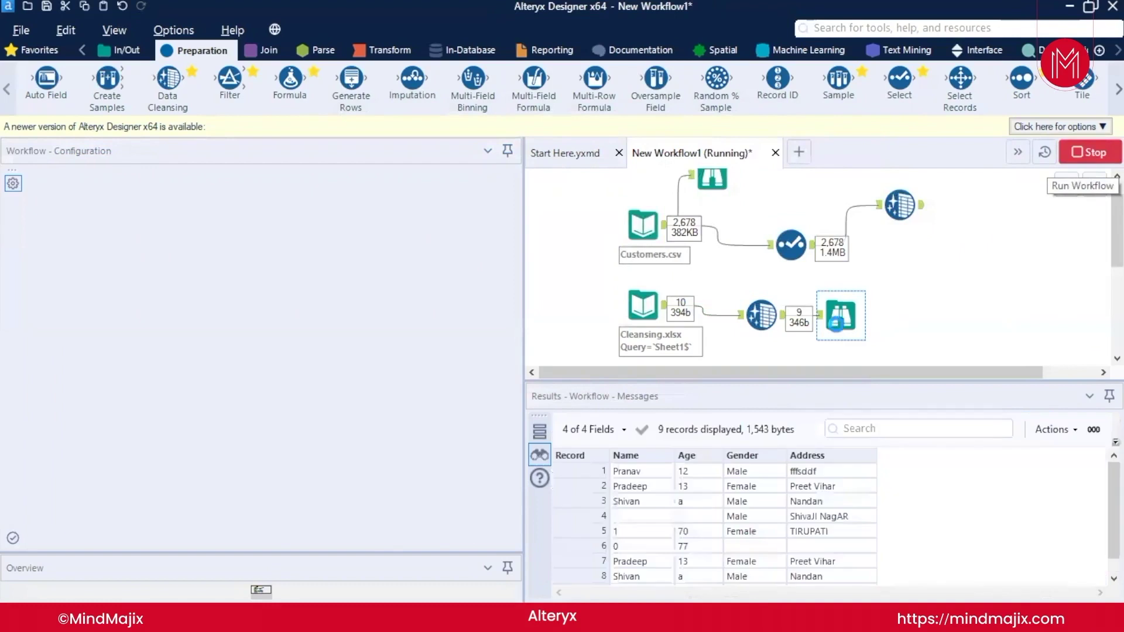
pyautogui.scroll(-1, 715, 510)
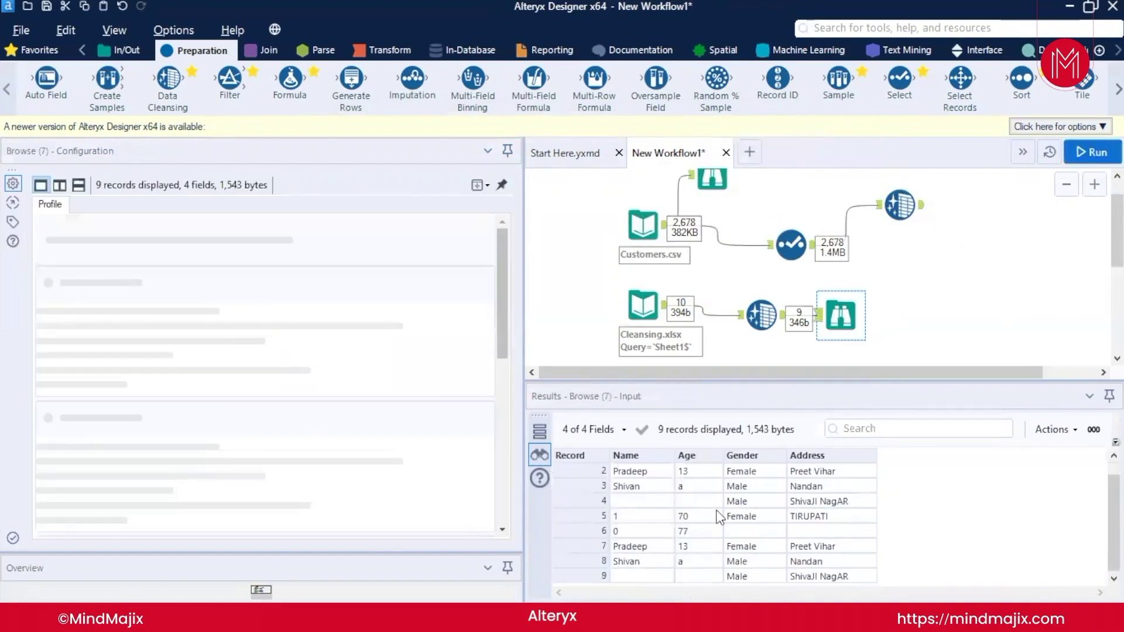
pyautogui.scroll(1, 683, 539)
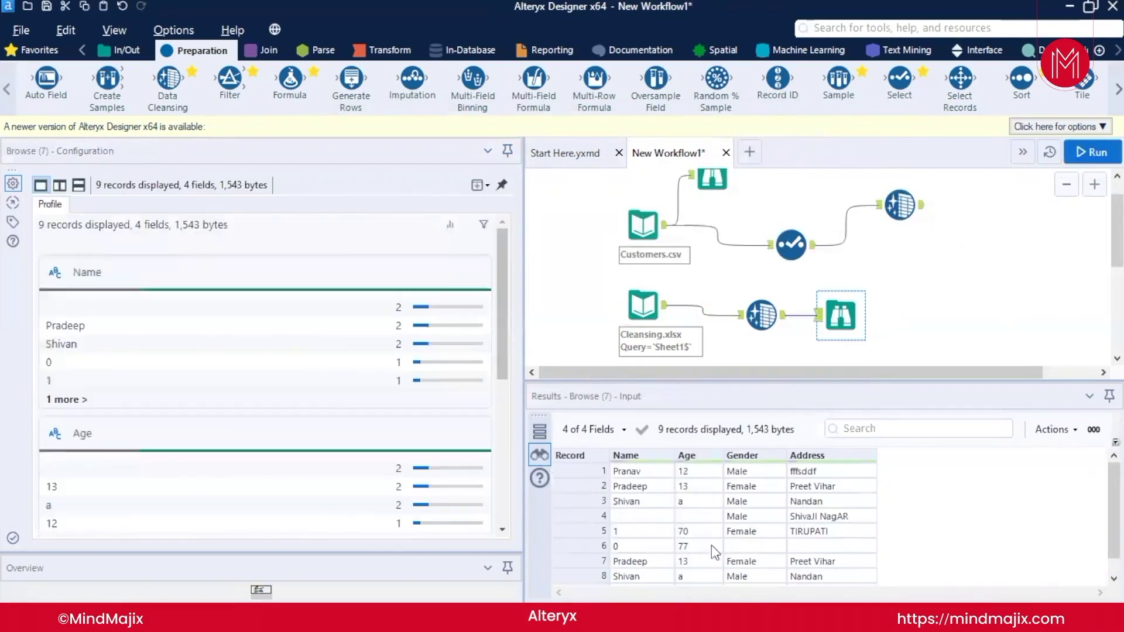
pyautogui.scroll(-1, 700, 550)
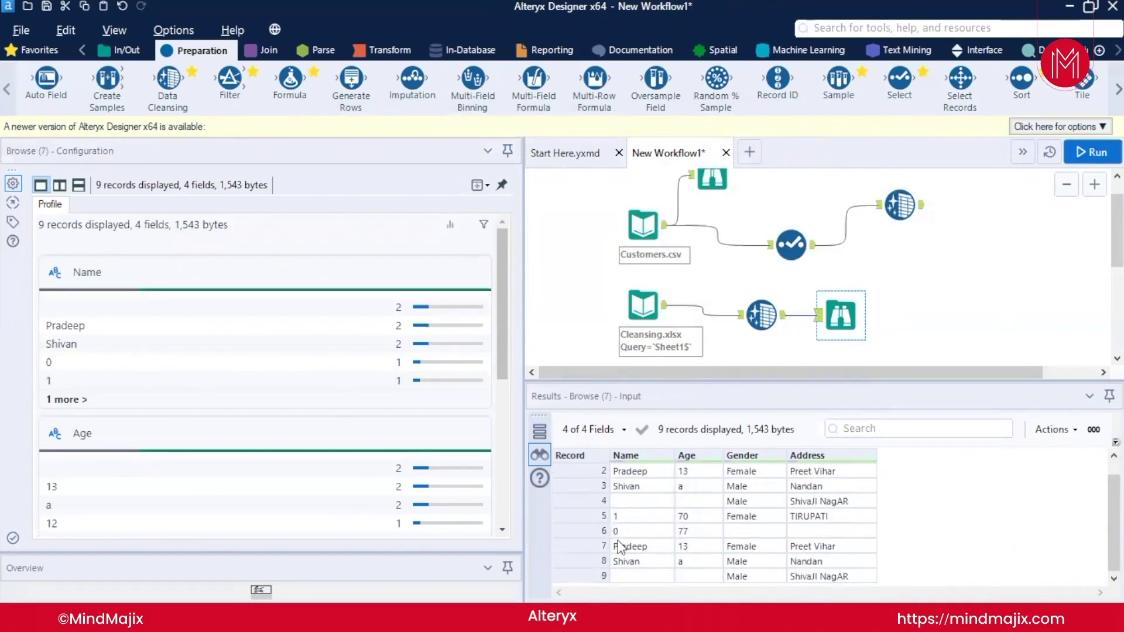
# Step: Compare the Data Cleansing options for replacing nulls and removing unwanted characters with the records in the Browse results
pyautogui.click(759, 319)
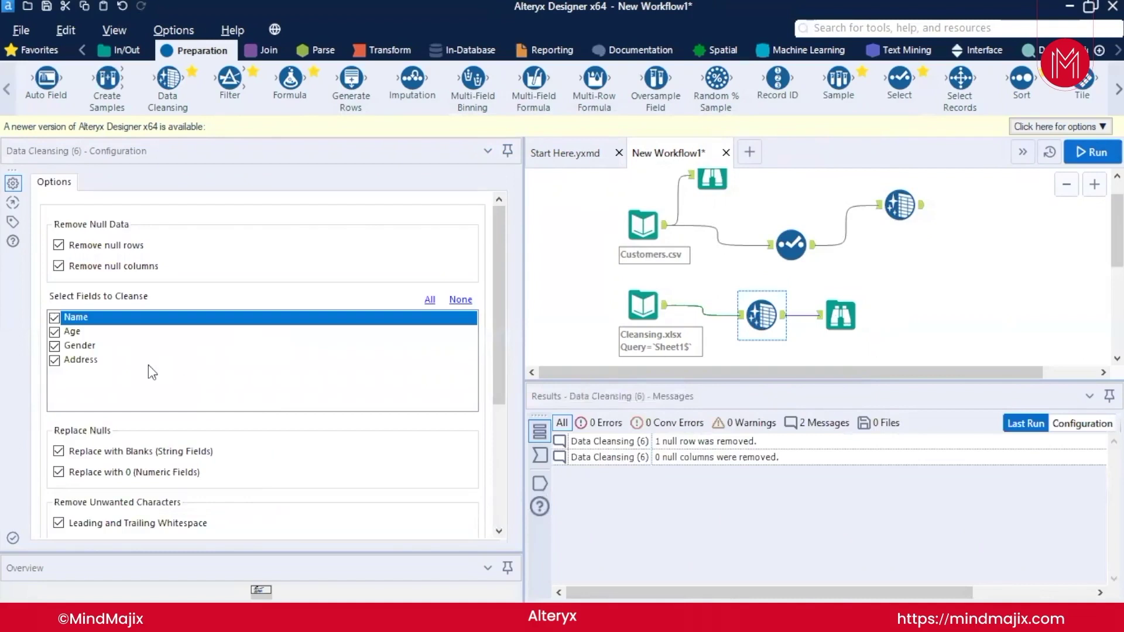
pyautogui.click(840, 316)
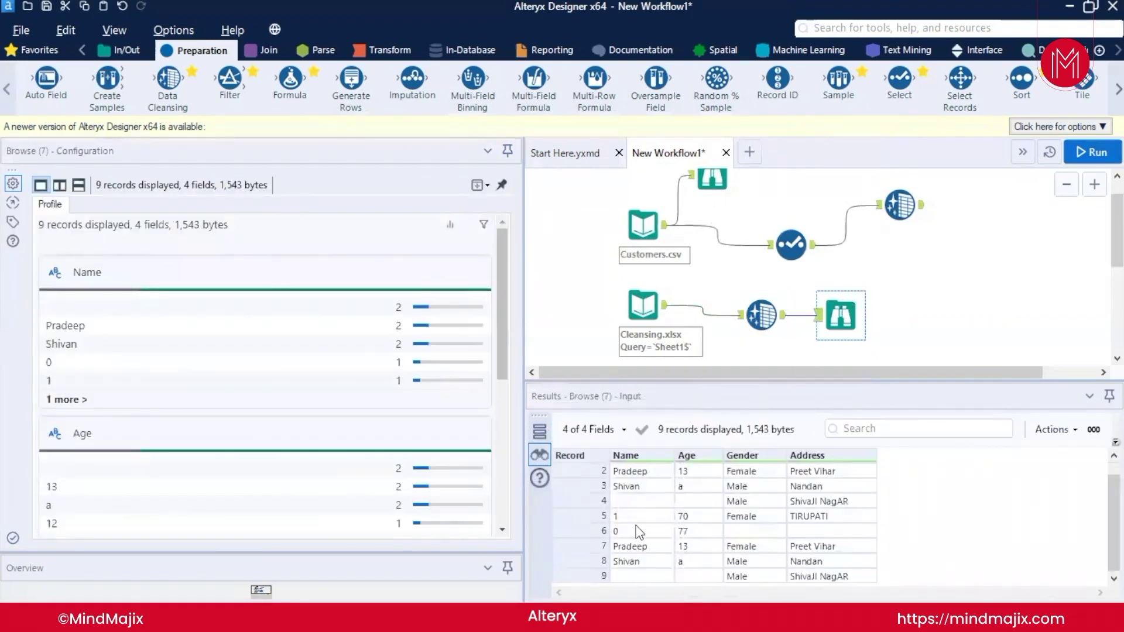
pyautogui.click(751, 323)
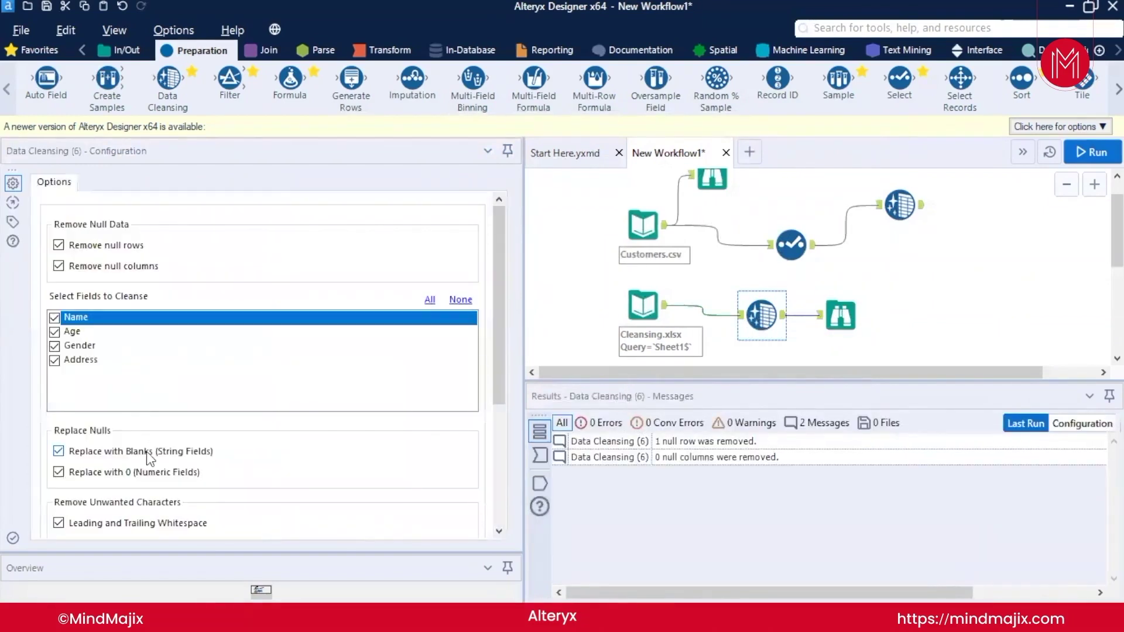
pyautogui.moveTo(497, 367); pyautogui.dragTo(501, 462)
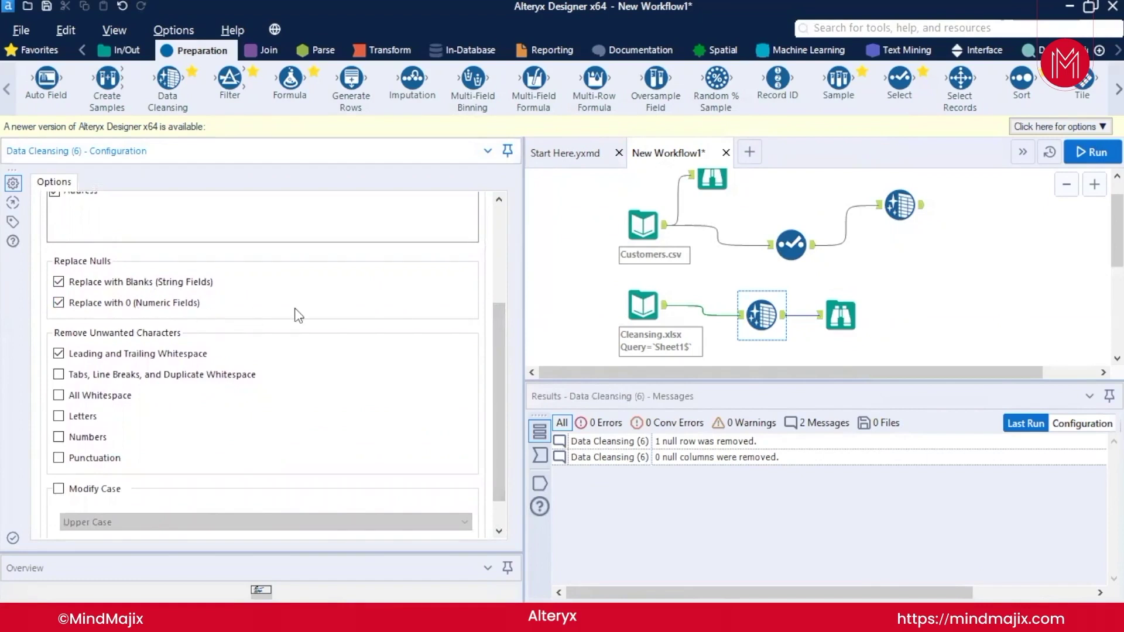
pyautogui.click(839, 316)
pyautogui.click(757, 322)
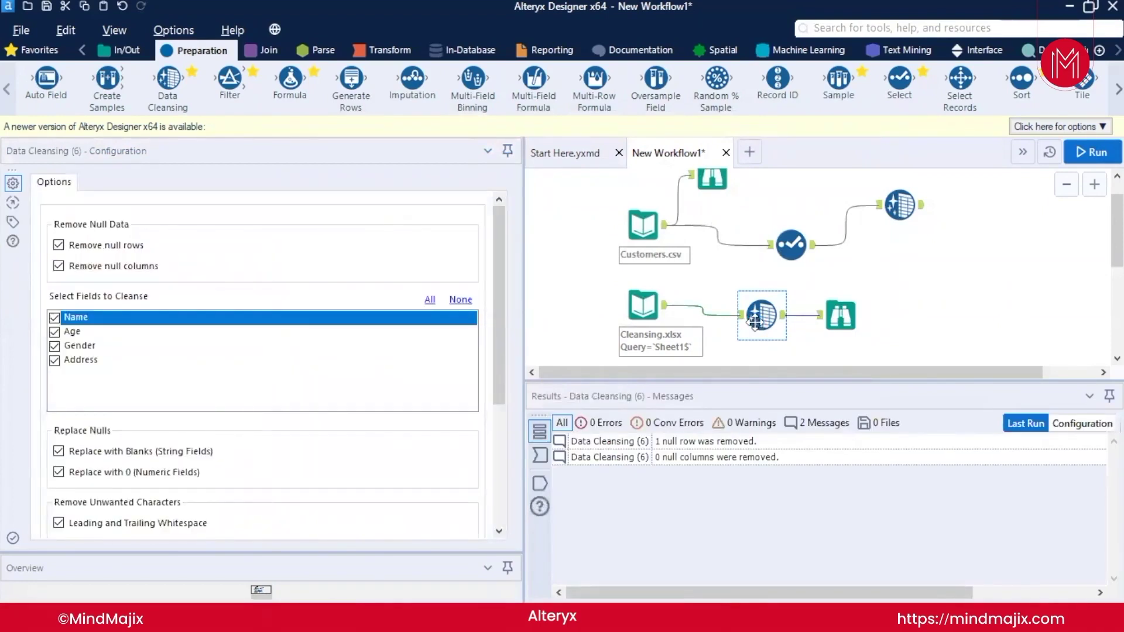
pyautogui.click(840, 316)
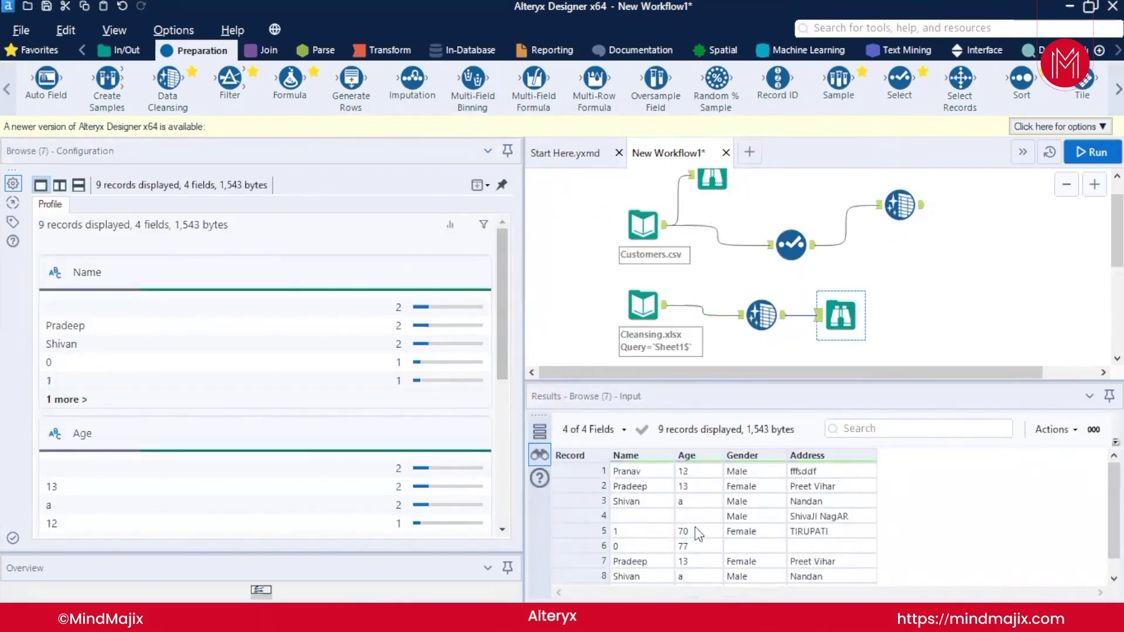
pyautogui.click(761, 316)
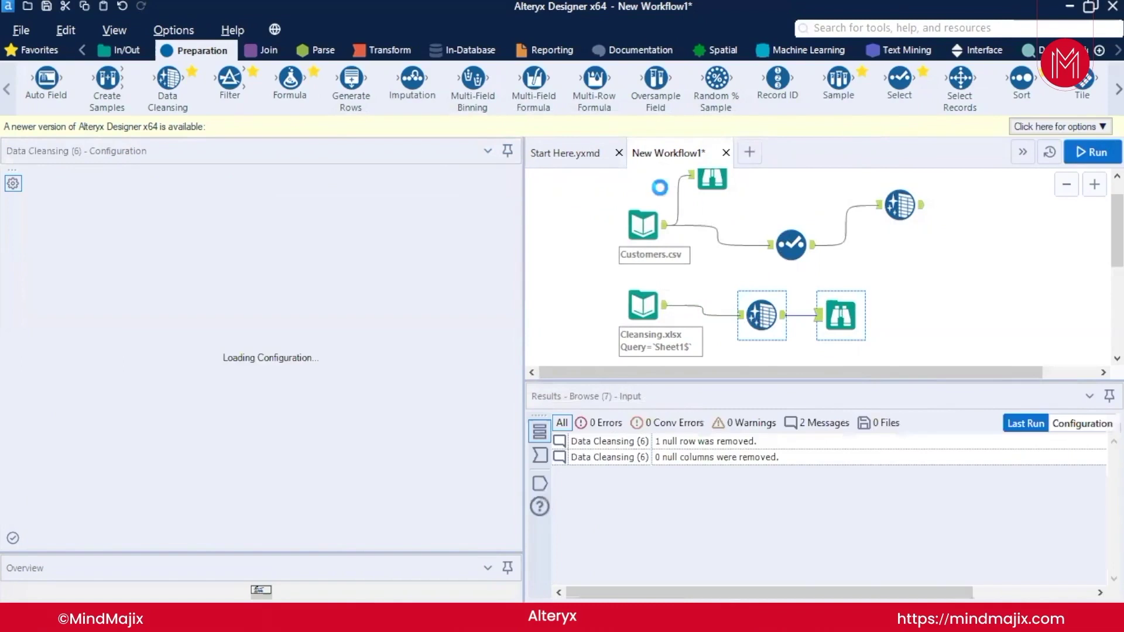
# Step: Insert a Select tool between the Data Cleansing and Browse tools and change the Age field's type to Int16
pyautogui.moveTo(898, 86); pyautogui.dragTo(818, 318)
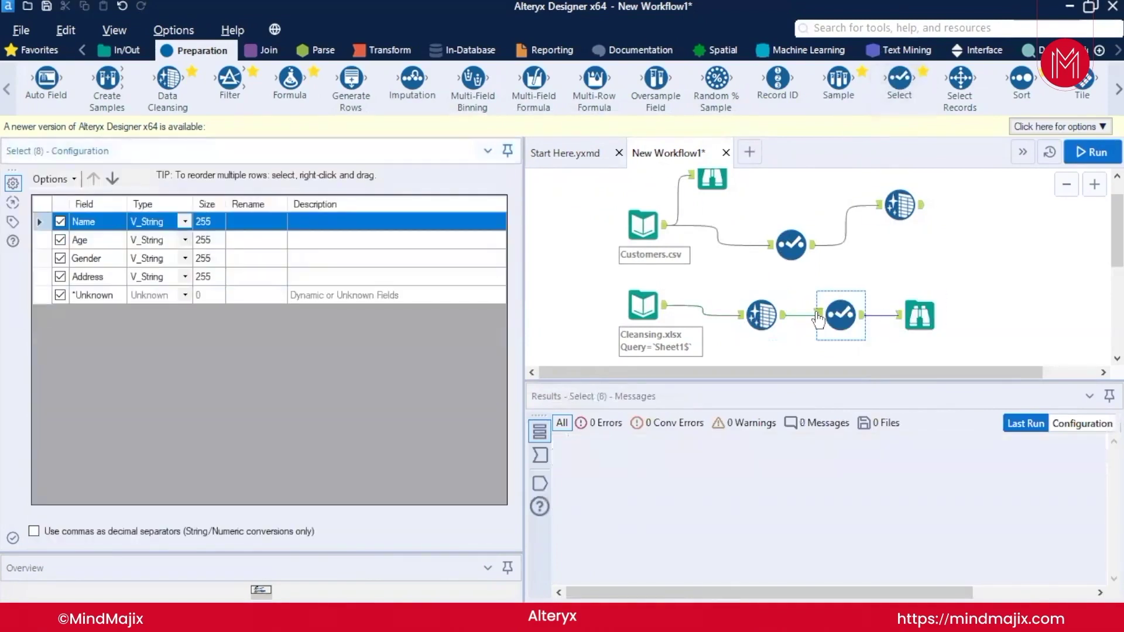
pyautogui.click(184, 240)
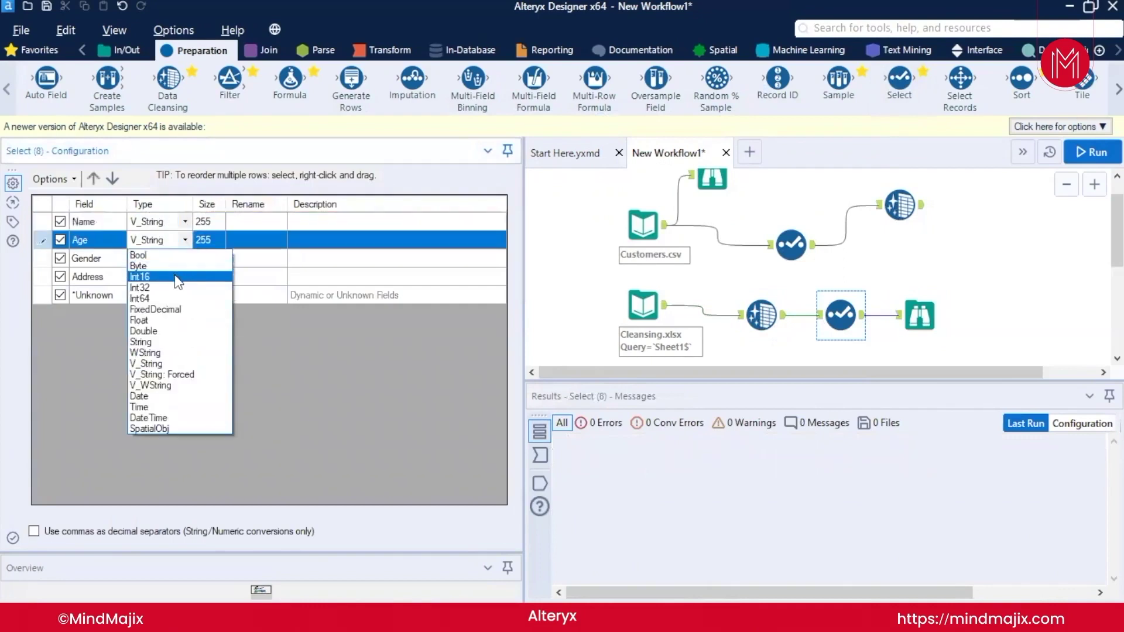
pyautogui.click(178, 277)
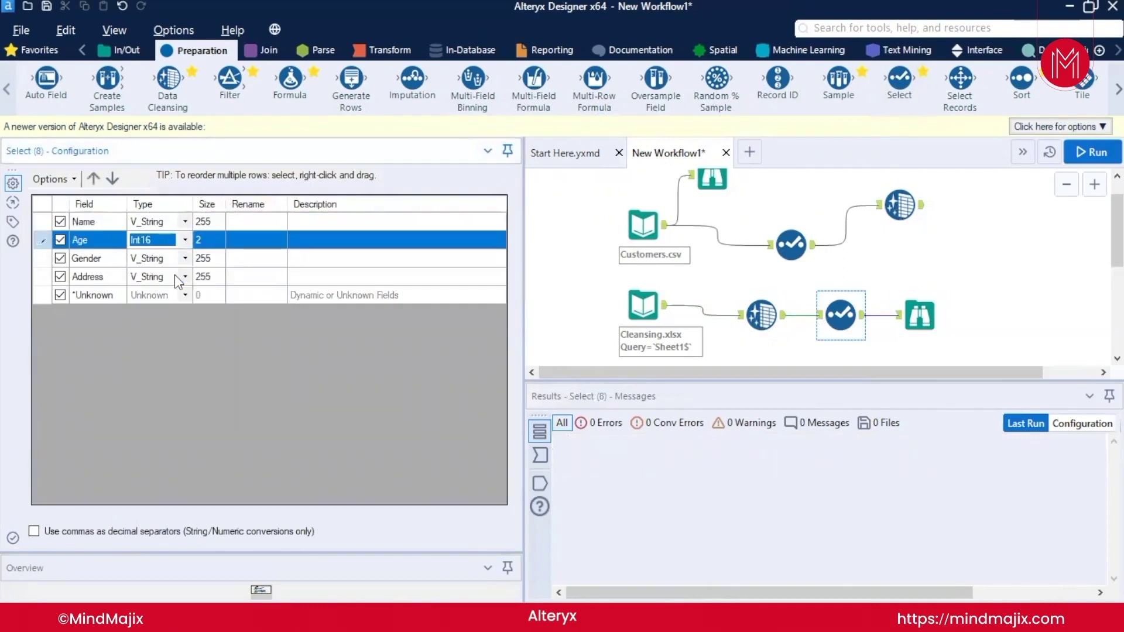
# Step: Run the workflow and examine the Age values in the Browse results after the type conversion
pyautogui.click(1091, 151)
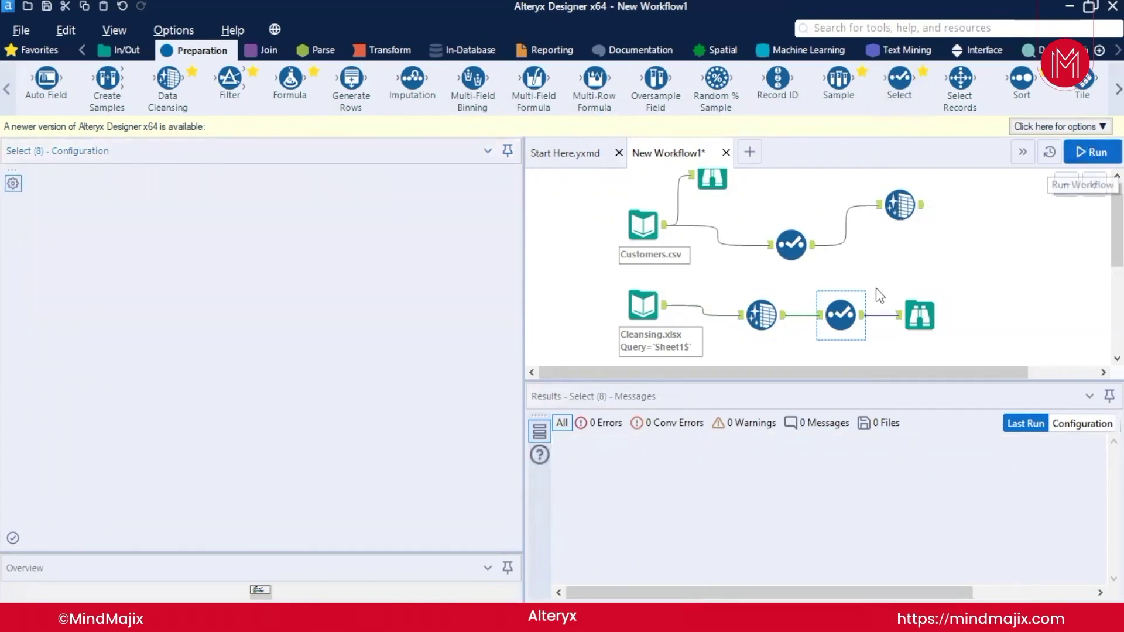
pyautogui.click(915, 314)
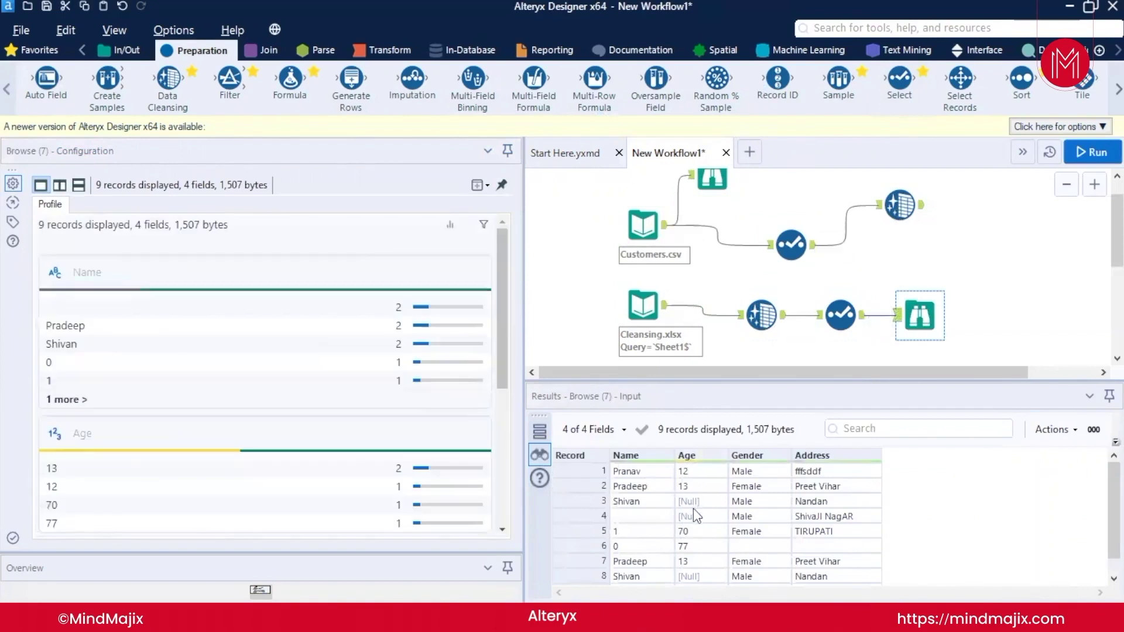
pyautogui.scroll(-1, 691, 519)
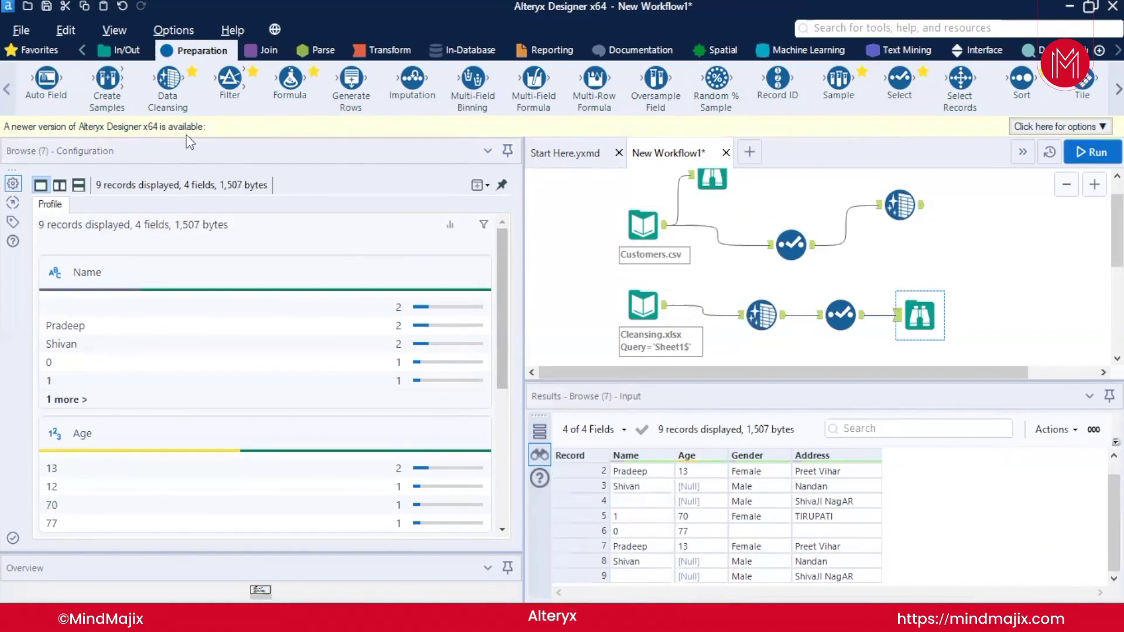
# Step: Insert a second Data Cleansing tool between the Select and Browse tools of the Cleansing.xlsx branch and run the workflow
pyautogui.moveTo(169, 78); pyautogui.dragTo(902, 317)
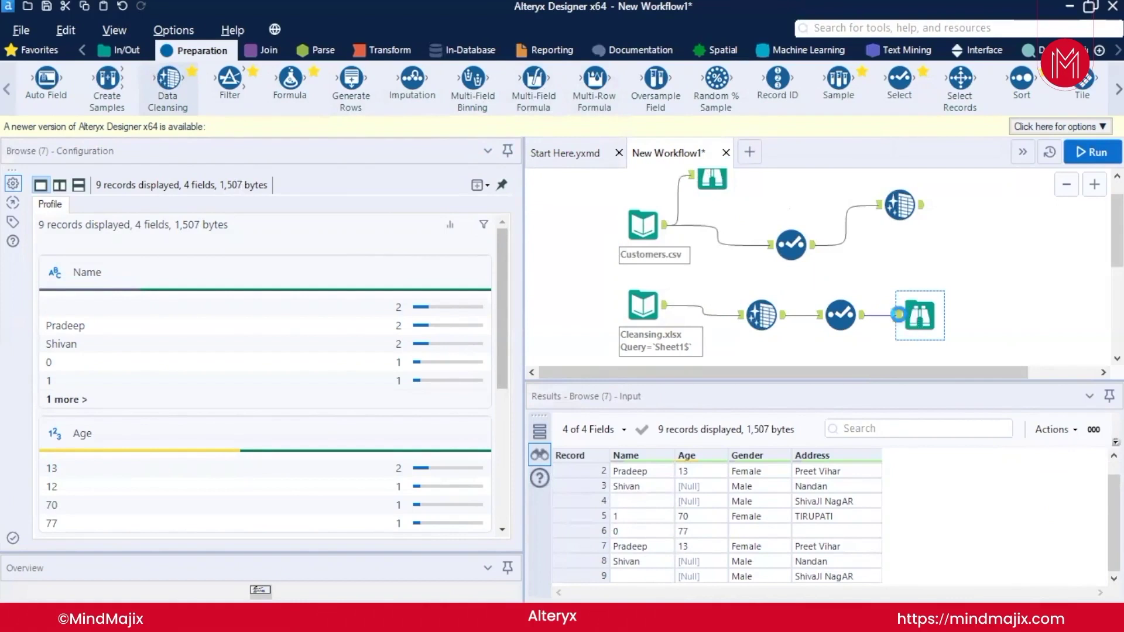
pyautogui.click(1087, 151)
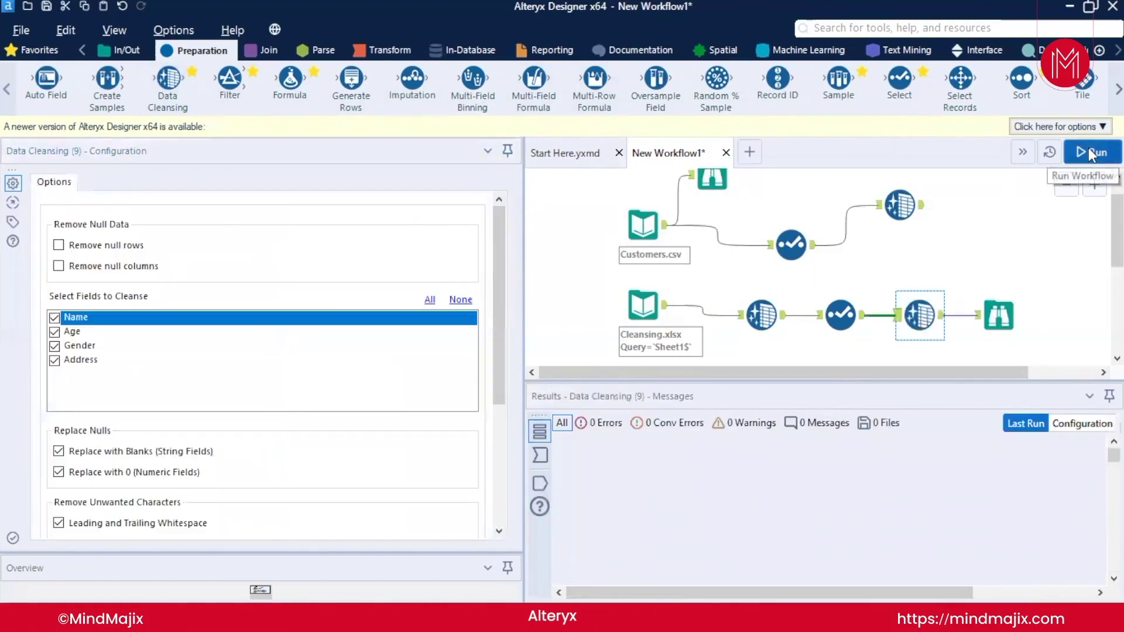
# Step: Compare the Age values output by the first Data Cleansing tool, the Select tool and the second Data Cleansing tool with the Browse results
pyautogui.click(778, 317)
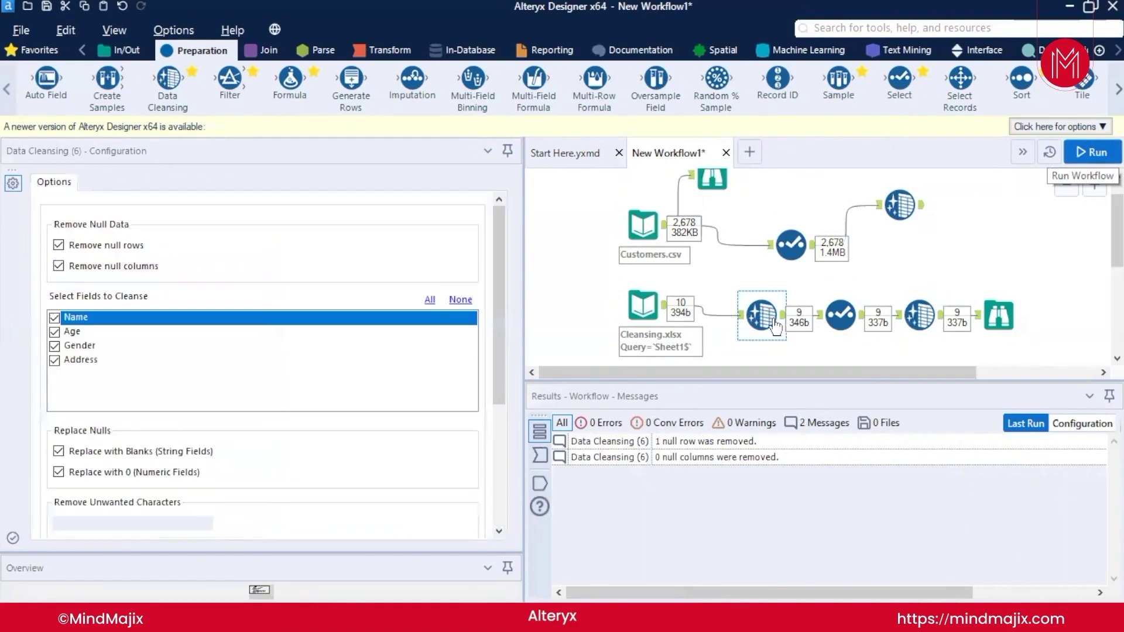
pyautogui.click(784, 317)
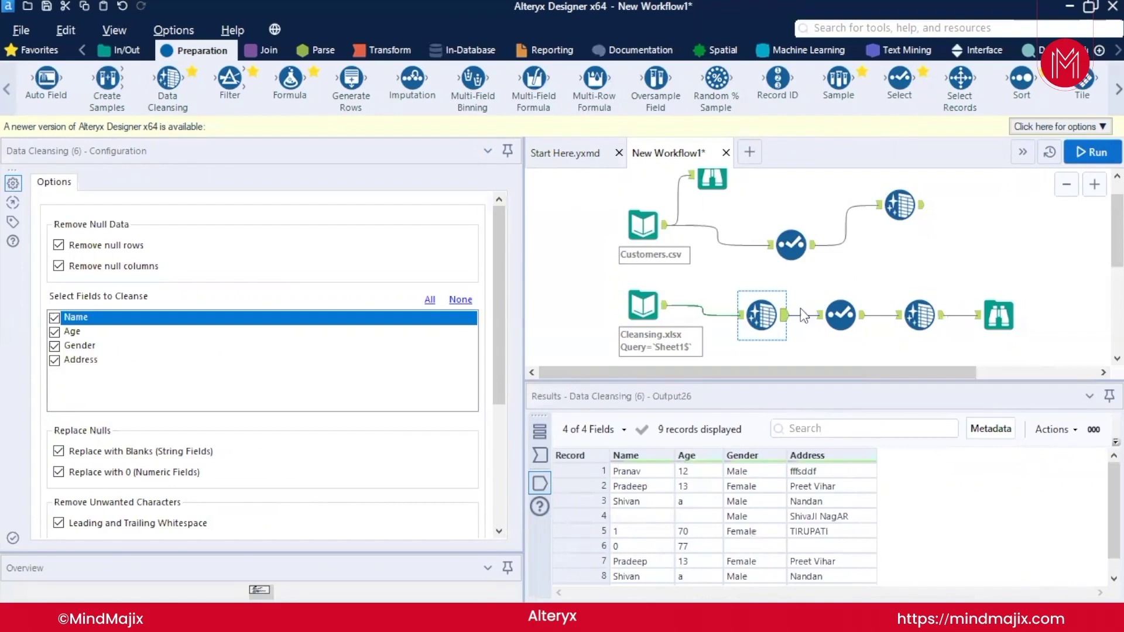
pyautogui.hotkey('ctrl', 'r')
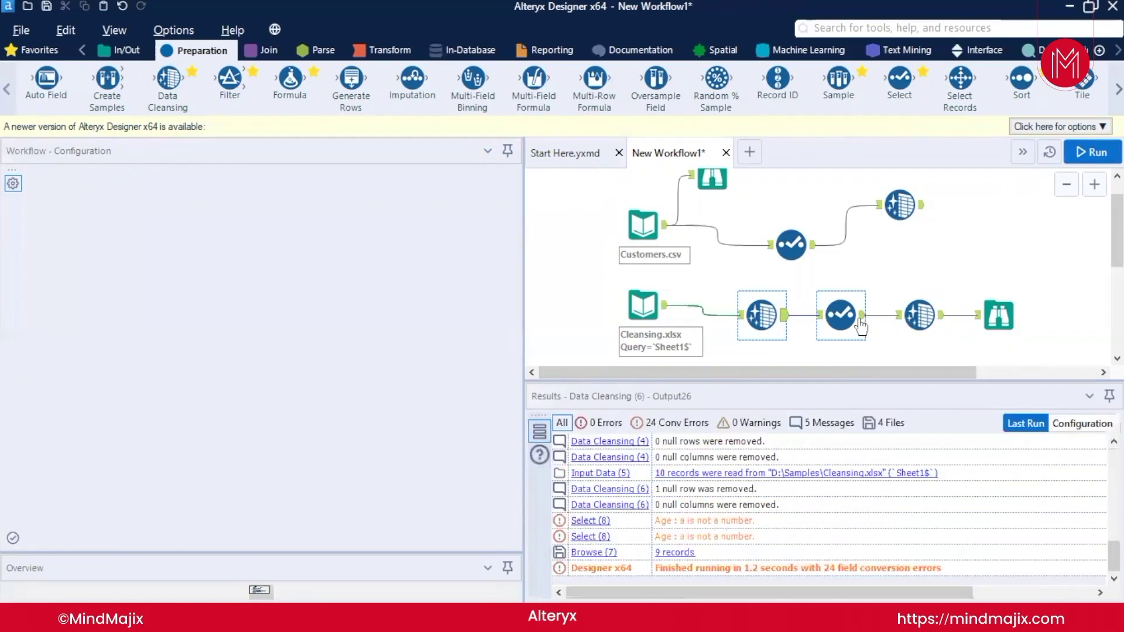
pyautogui.click(859, 317)
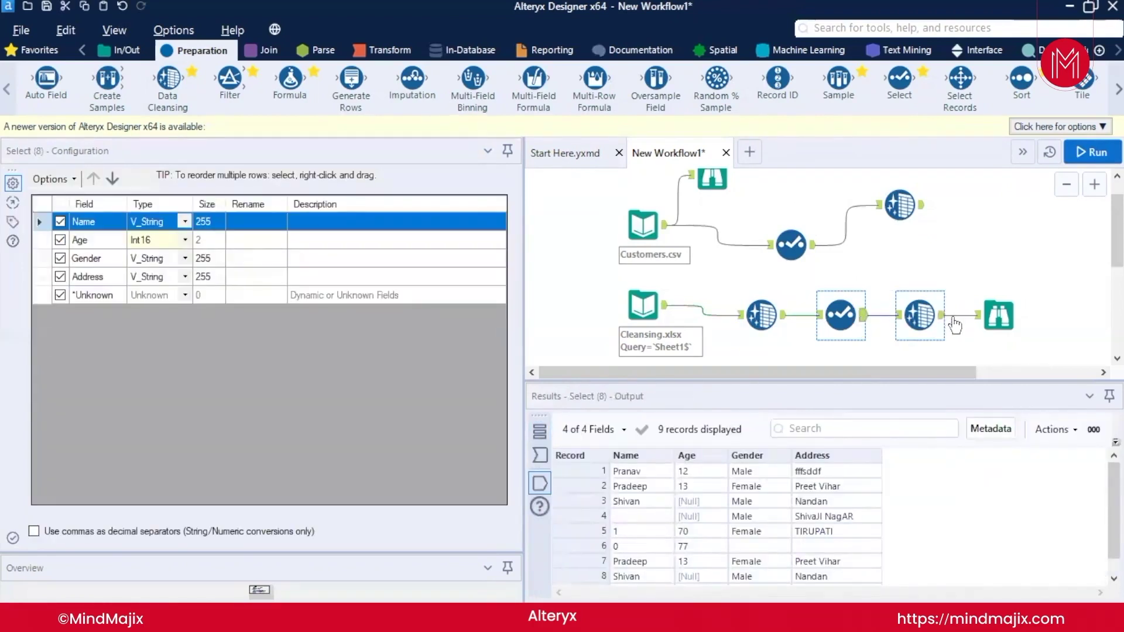
pyautogui.click(933, 317)
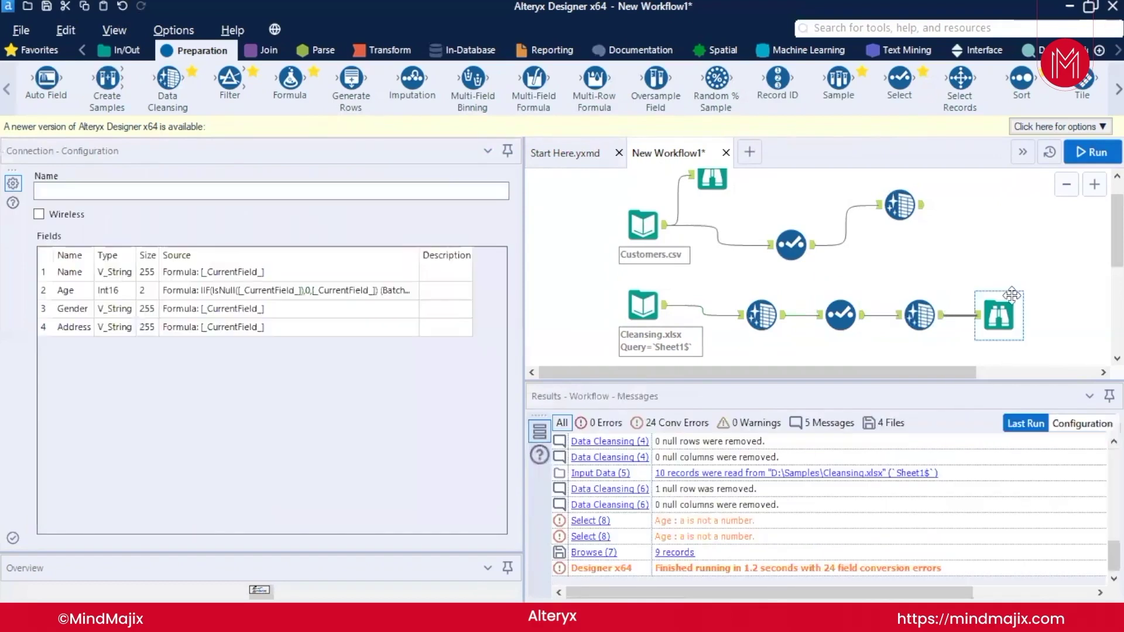
pyautogui.click(997, 316)
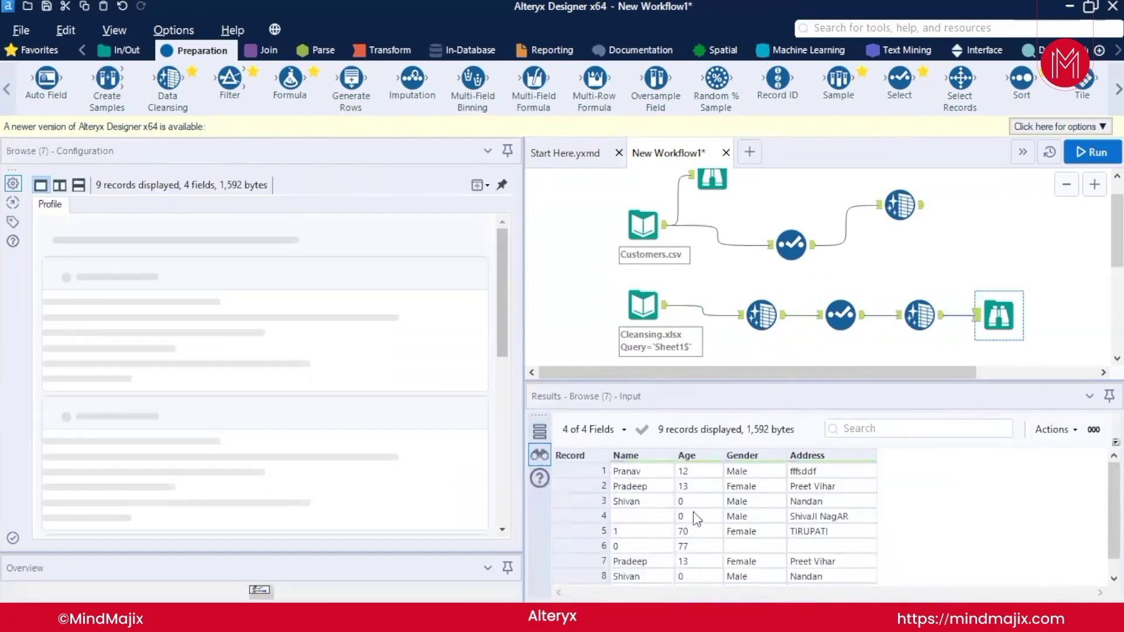
# Step: Review the first Data Cleansing tool's null and unwanted-character options, and check the Address values in the Browse results
pyautogui.click(762, 316)
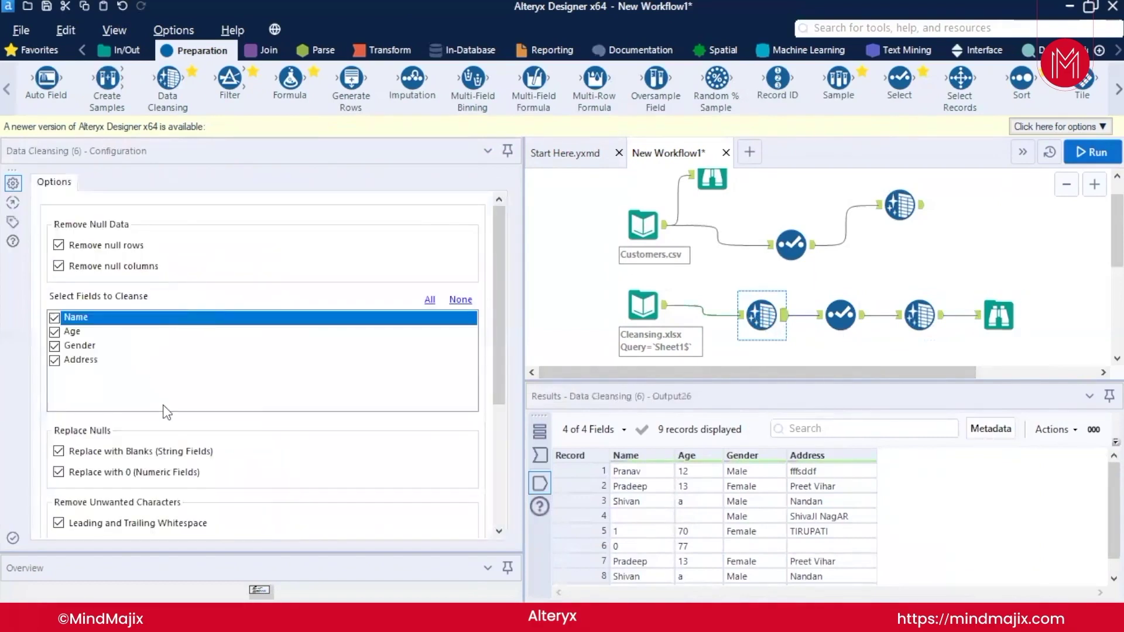
pyautogui.scroll(-3, 176, 446)
pyautogui.scroll(-1, 175, 445)
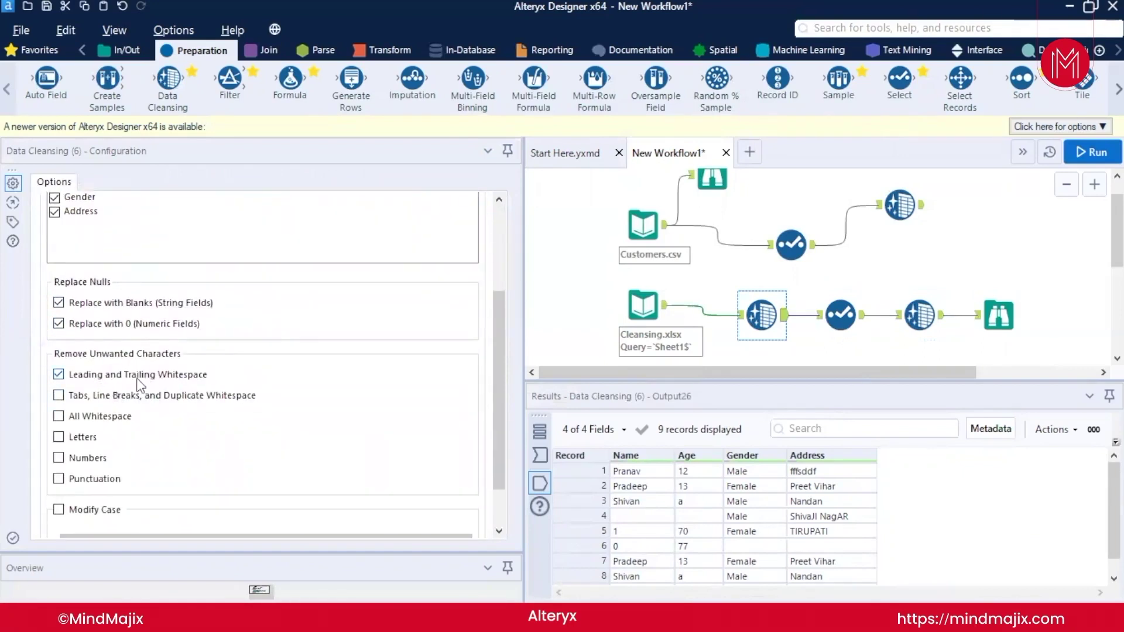
pyautogui.click(1005, 314)
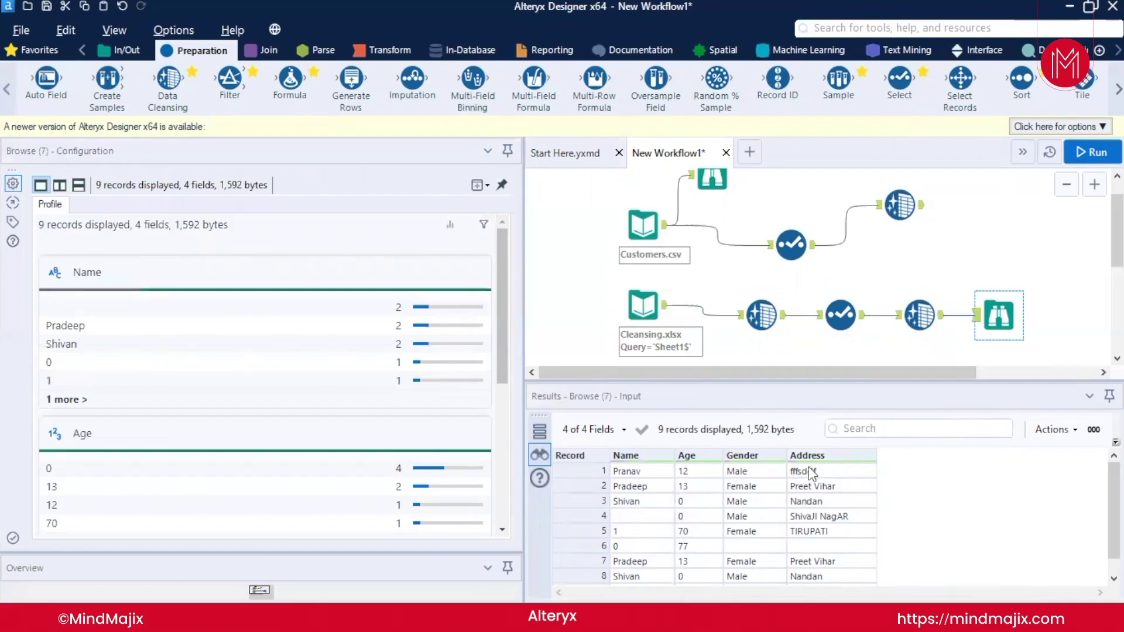
# Step: Enable Modify Case in the second Data Cleansing tool and set it to Title Case
pyautogui.click(919, 316)
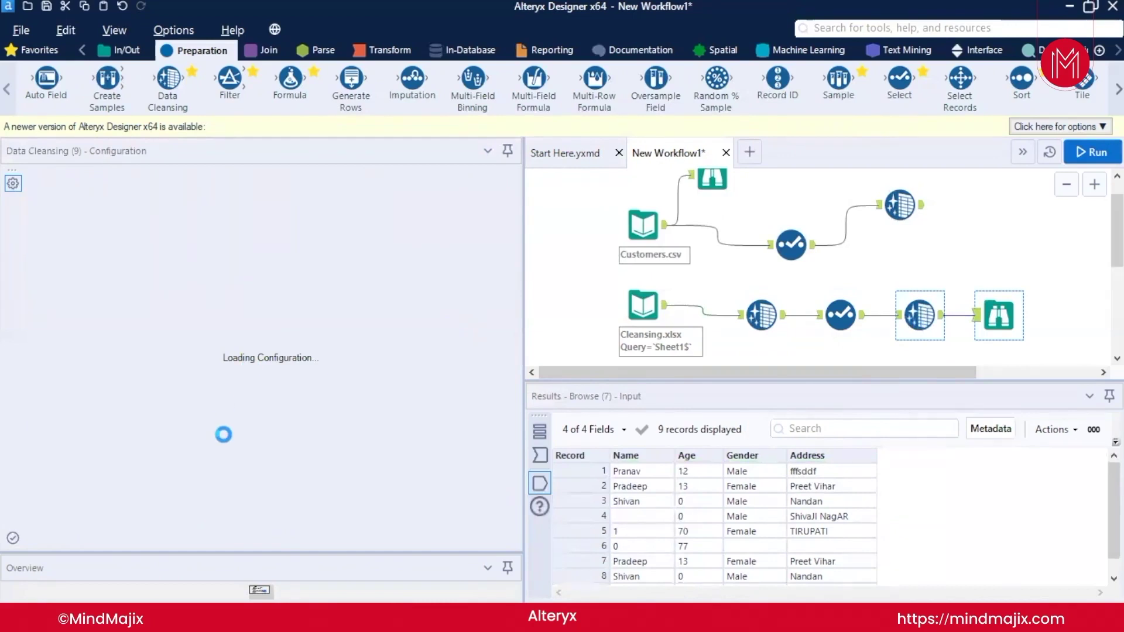
pyautogui.scroll(-5, 251, 490)
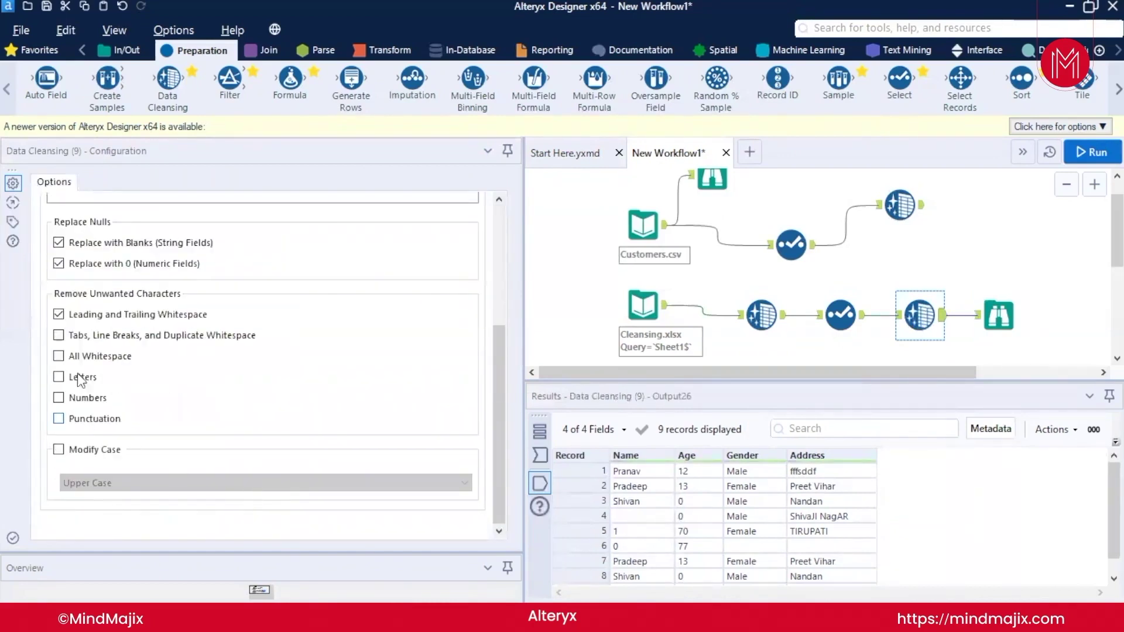
pyautogui.click(58, 449)
pyautogui.click(95, 489)
pyautogui.click(87, 518)
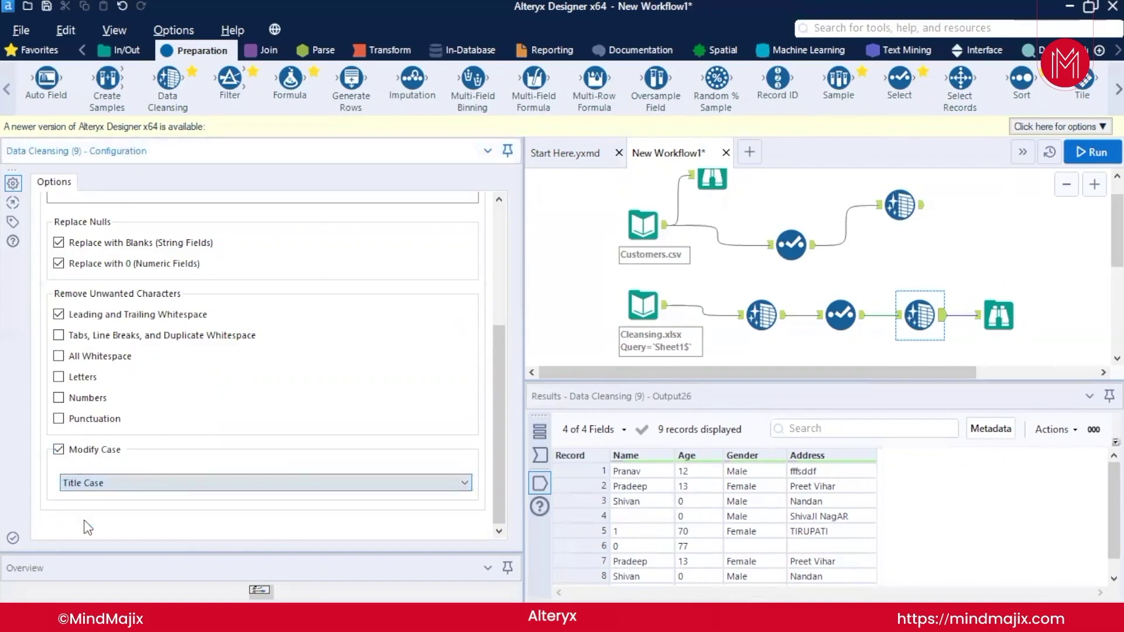
# Step: Run the workflow and examine the letter case of the text fields in the Browse results
pyautogui.click(900, 205)
pyautogui.click(1087, 154)
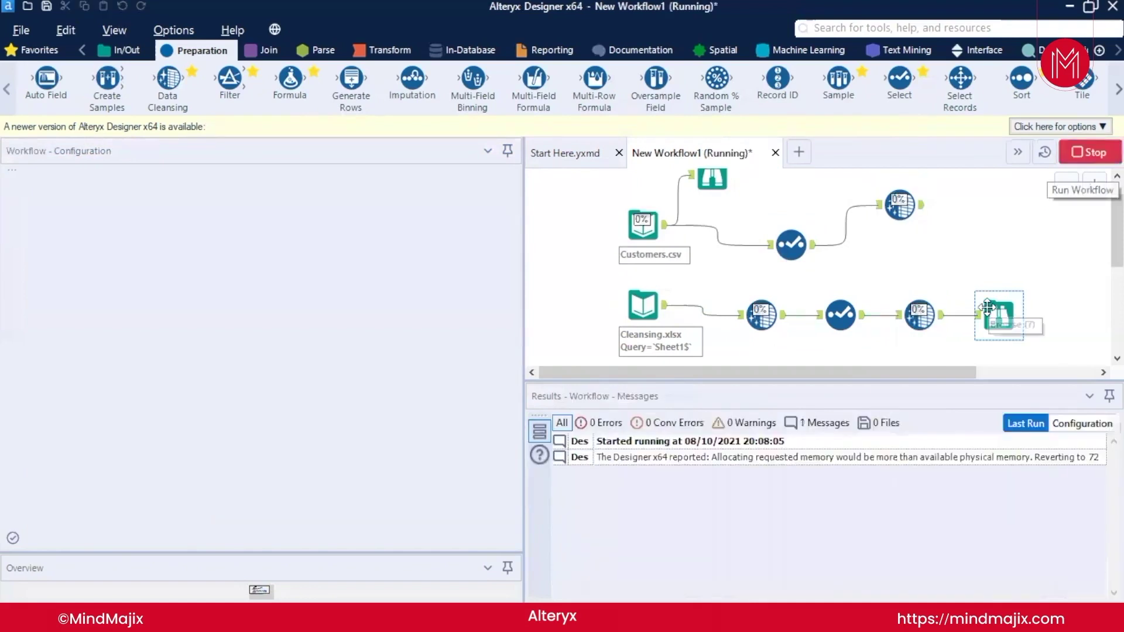
pyautogui.click(987, 307)
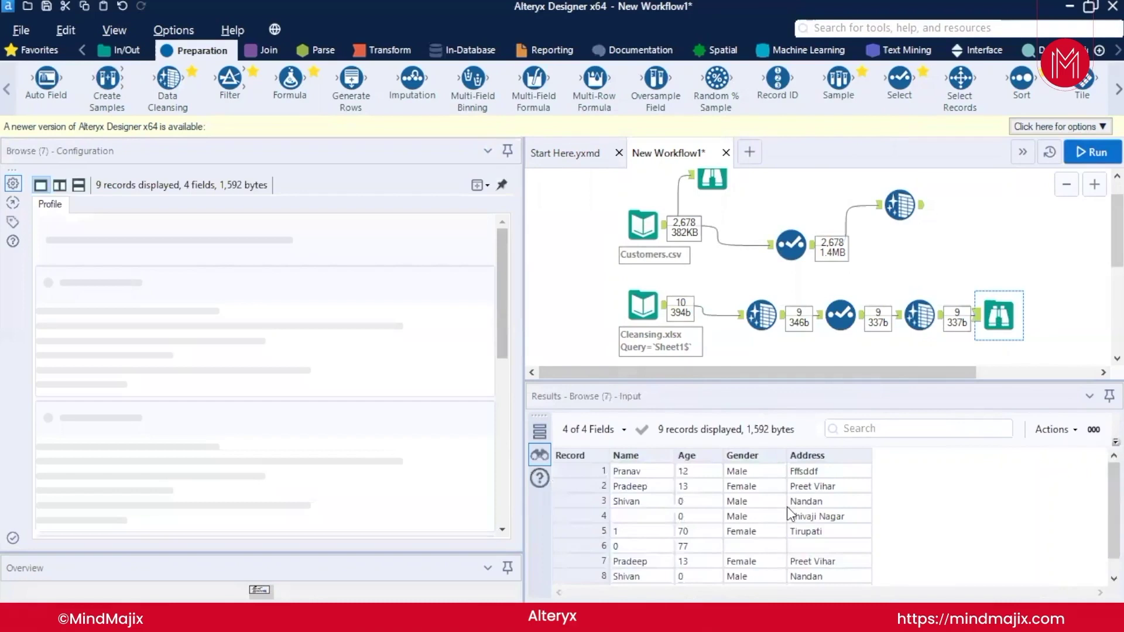
pyautogui.scroll(-1, 756, 518)
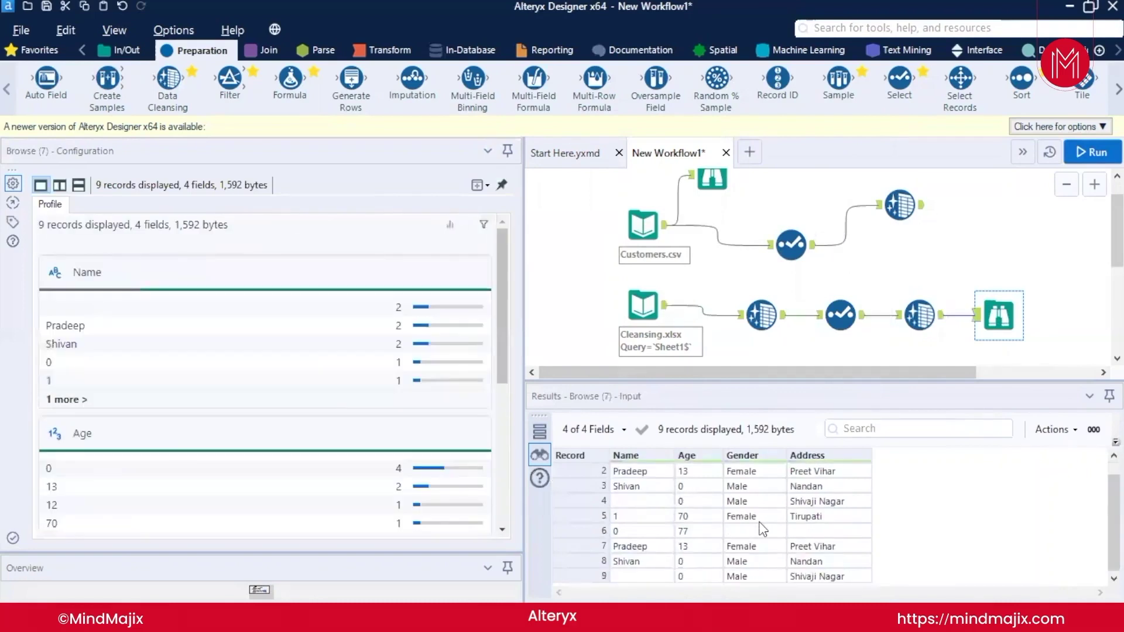
pyautogui.scroll(1, 762, 529)
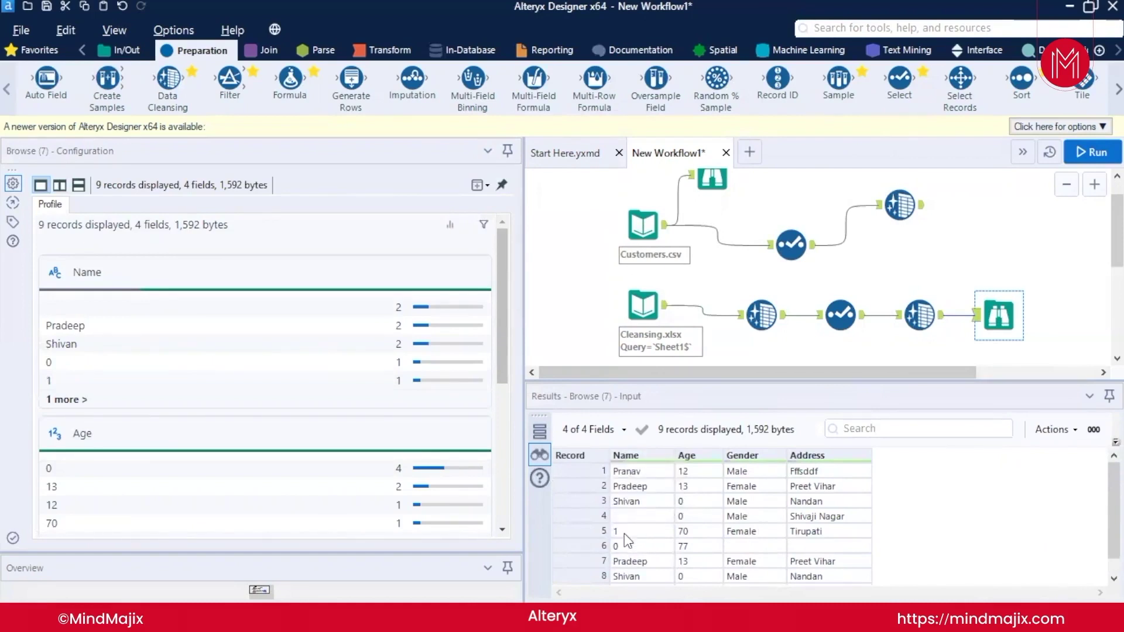
# Step: Review the second Data Cleansing tool's options for removing nulls, replacing nulls, removing unwanted characters and modifying case
pyautogui.click(920, 316)
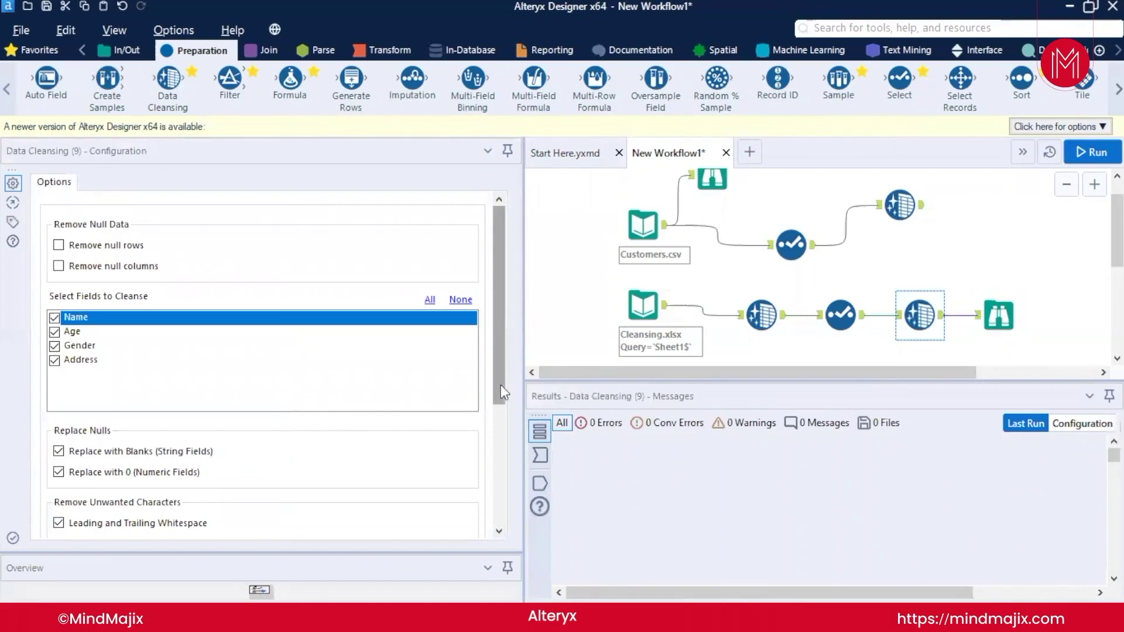
pyautogui.moveTo(501, 384); pyautogui.dragTo(504, 510)
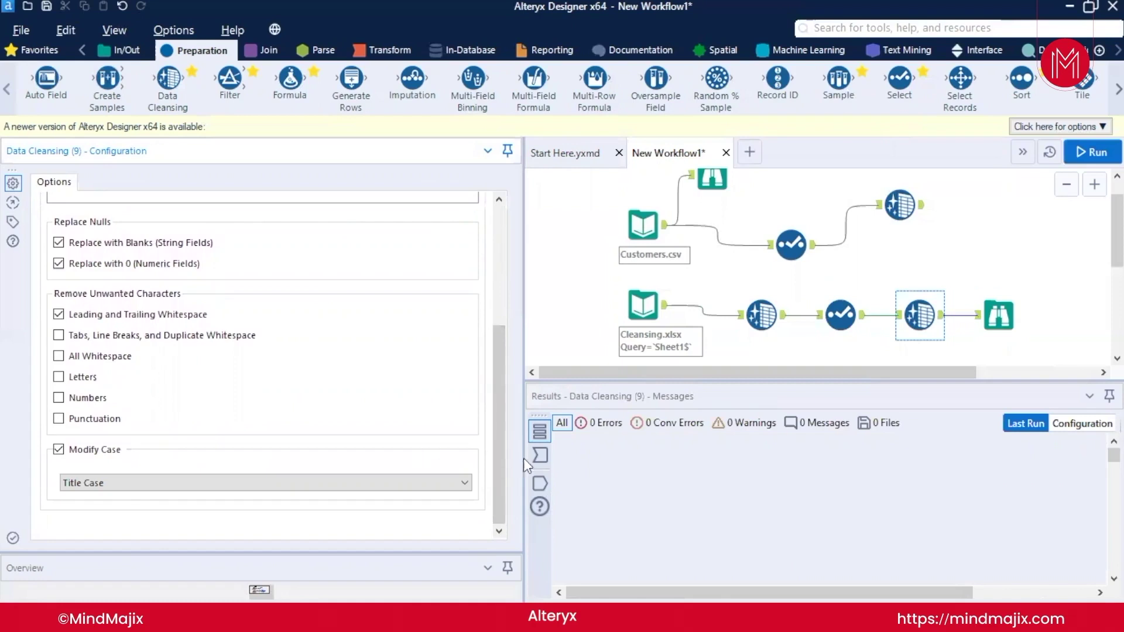
pyautogui.moveTo(688, 622)
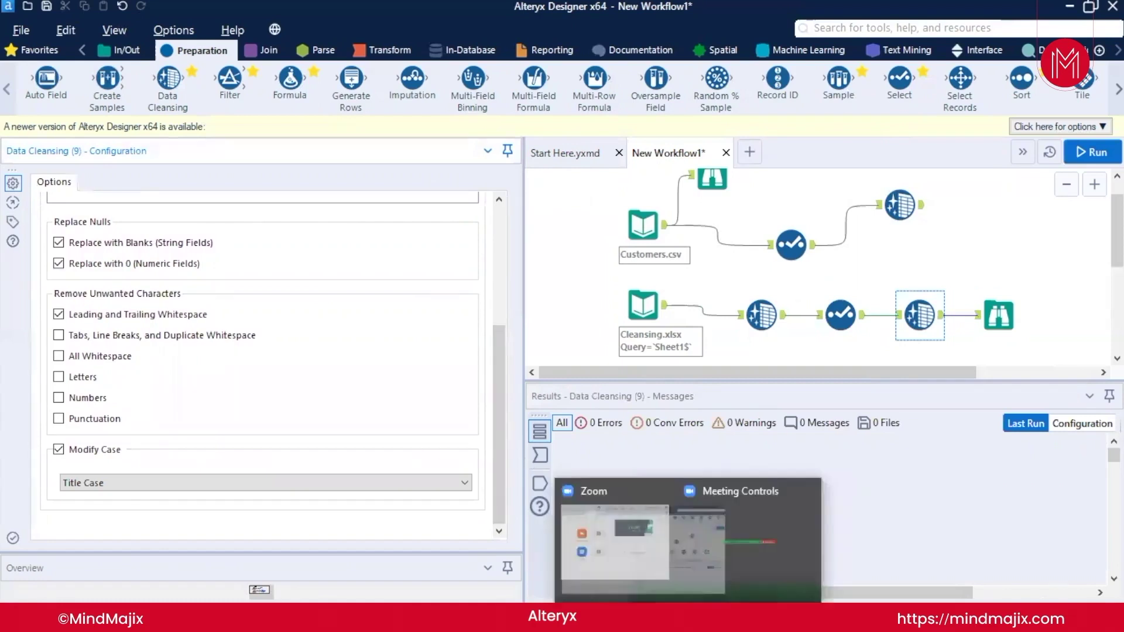